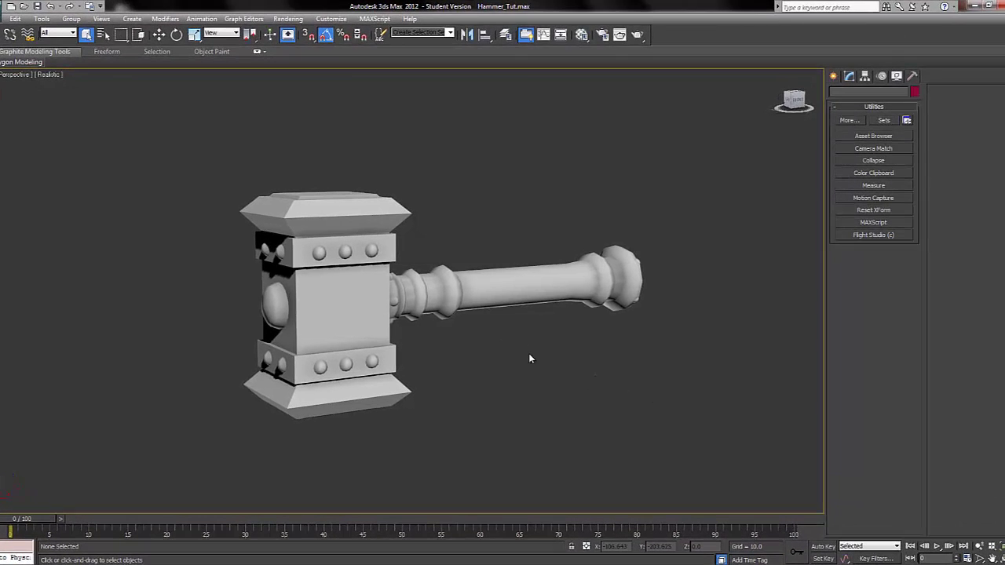
Unhide all hidden objects in the hammer scene
{"action": "right_click", "coordinate": [530, 354]}
{"action": "left_click", "coordinate": [563, 301]}
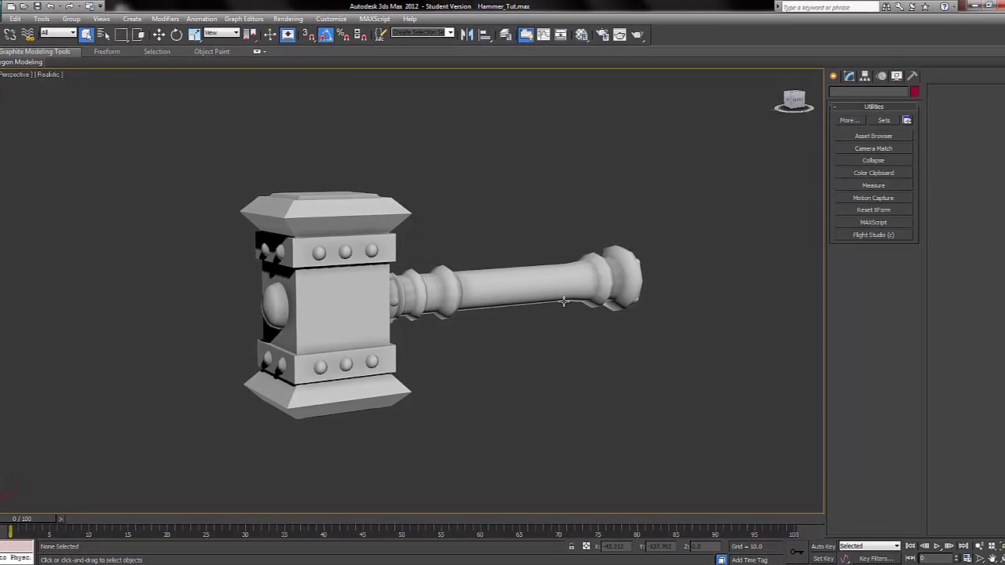
{"action": "right_click", "coordinate": [542, 334]}
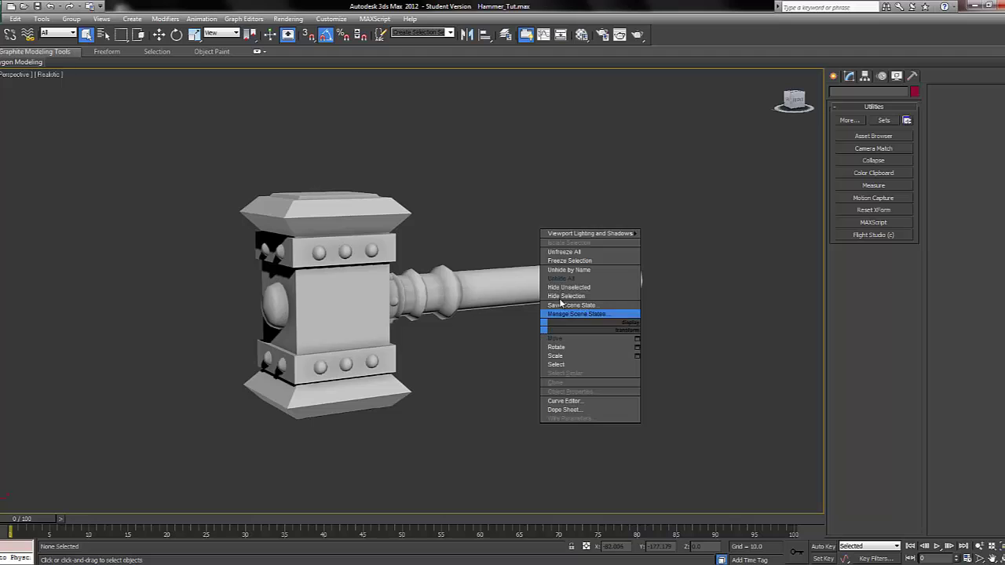
{"action": "left_click", "coordinate": [567, 283]}
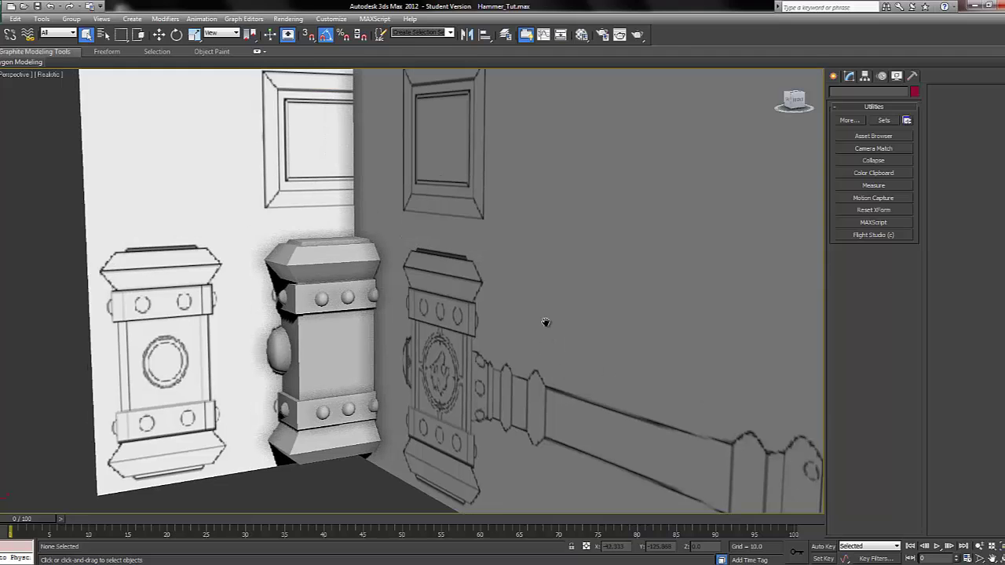
Delete the two reference image planes around the hammer
{"action": "middle_click_drag", "start_coordinate": [545, 327], "coordinate": [314, 319], "text": "alt"}
{"action": "scroll", "coordinate": [505, 312], "scroll_direction": "down", "scroll_amount": 4}
{"action": "middle_click_drag", "start_coordinate": [435, 317], "coordinate": [541, 307]}
{"action": "left_click", "coordinate": [478, 281]}
{"action": "key", "text": "Delete"}
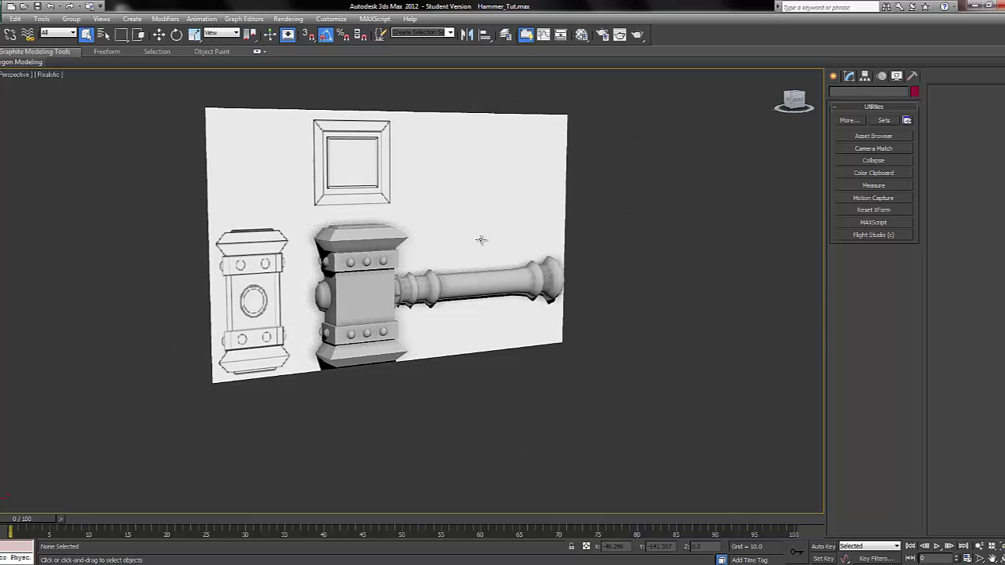
{"action": "left_click", "coordinate": [472, 227]}
{"action": "key", "text": "Delete"}
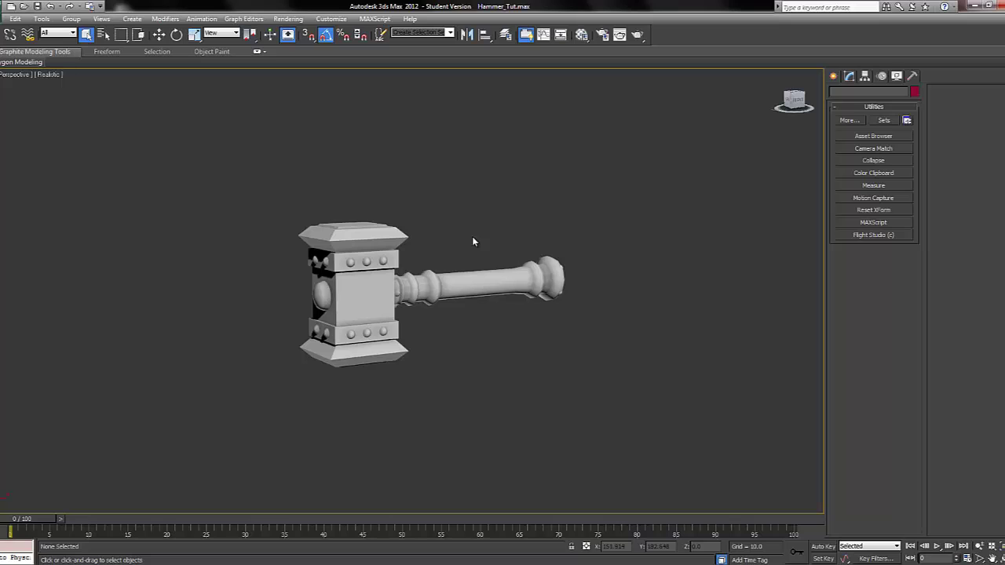
Select the hammer's handle and hide all unselected objects
{"action": "middle_click_drag", "start_coordinate": [450, 209], "coordinate": [454, 274], "text": "alt"}
{"action": "scroll", "coordinate": [455, 273], "scroll_direction": "up", "scroll_amount": 5}
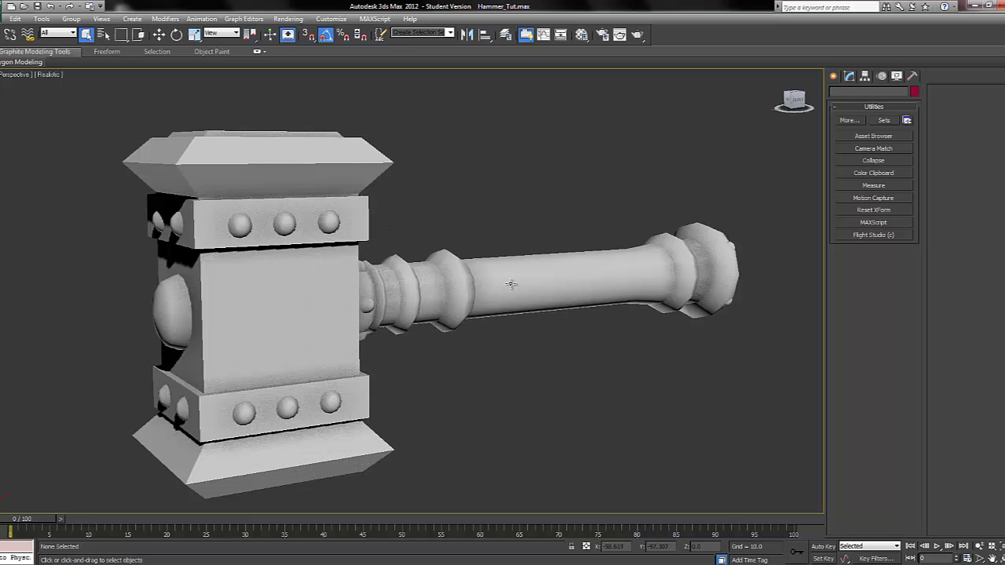
{"action": "left_click", "coordinate": [510, 285]}
{"action": "right_click", "coordinate": [516, 285]}
{"action": "left_click", "coordinate": [540, 288]}
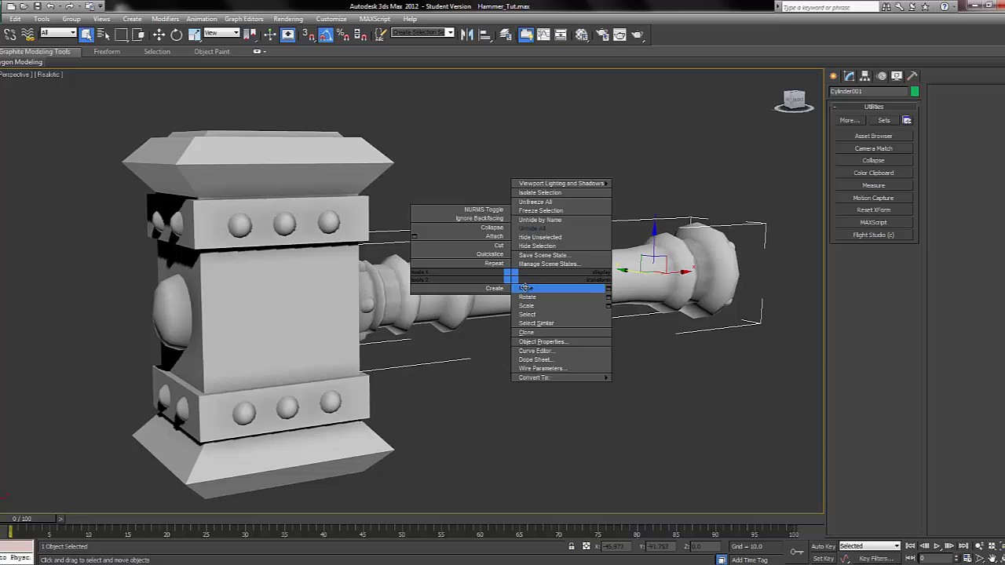
{"action": "right_click", "coordinate": [547, 283]}
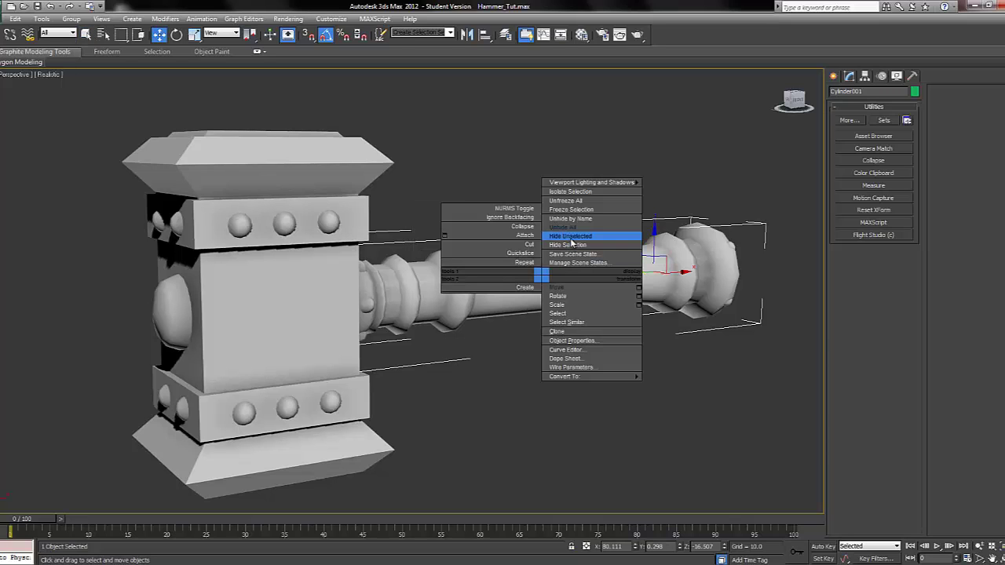
{"action": "left_click", "coordinate": [573, 244]}
{"action": "middle_click_drag", "start_coordinate": [531, 282], "coordinate": [479, 296]}
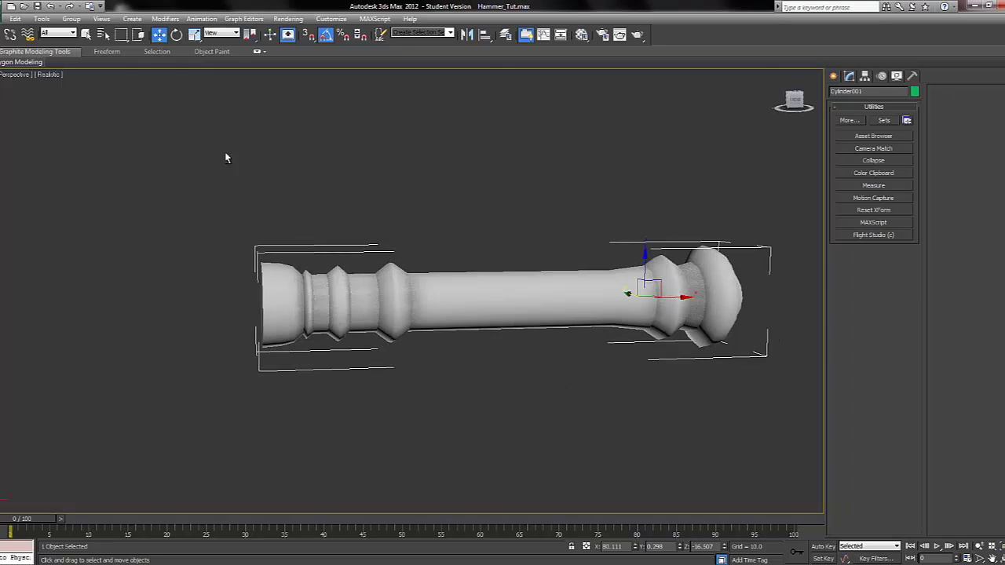
Change the perspective view's display style to Shaded with Edged Faces
{"action": "left_click", "coordinate": [47, 74]}
{"action": "left_click", "coordinate": [77, 99]}
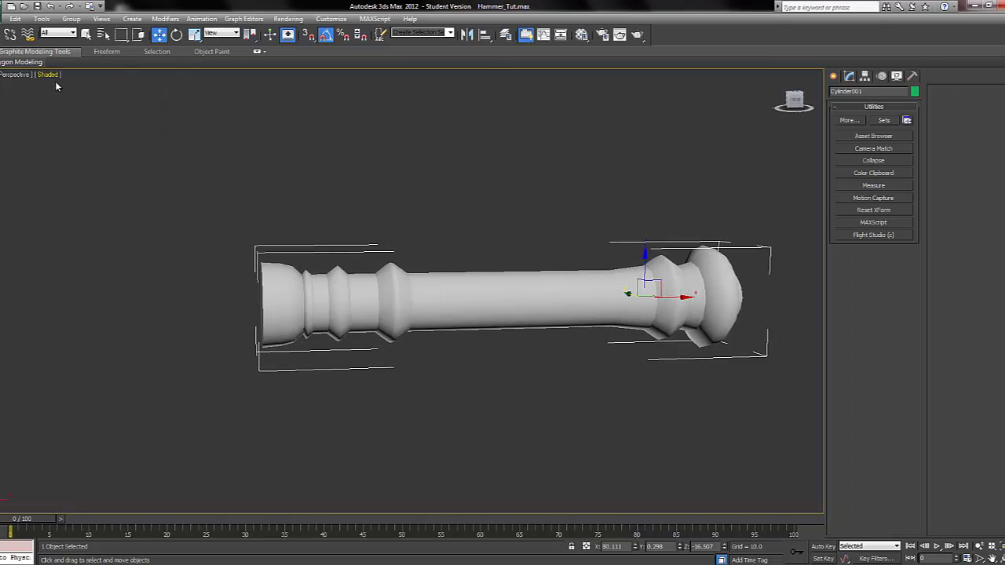
{"action": "left_click", "coordinate": [50, 75]}
{"action": "left_click", "coordinate": [76, 123]}
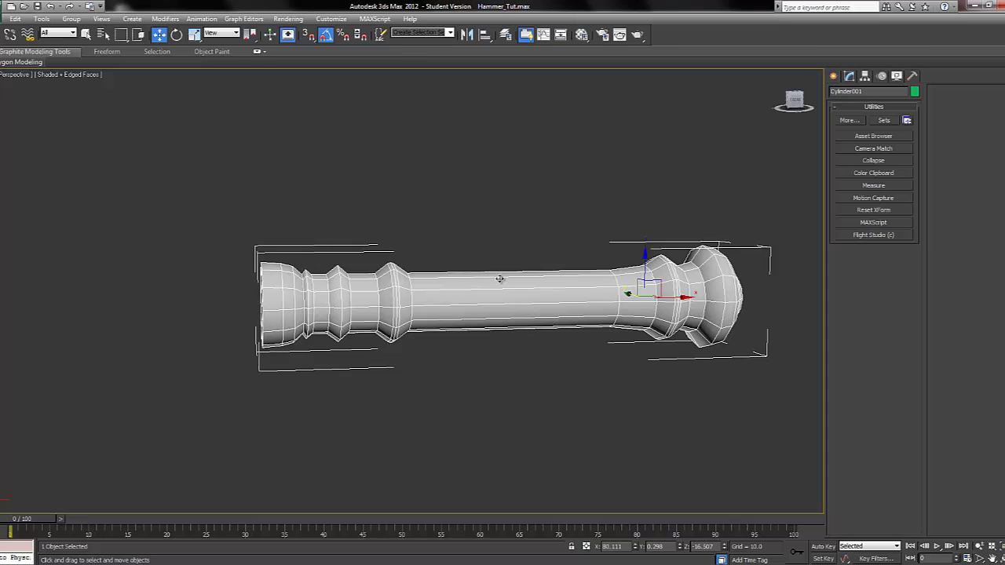
Apply an Unwrap UVW modifier to the handle and open its UV editor with the full UV layout in view
{"action": "middle_click_drag", "start_coordinate": [499, 278], "coordinate": [444, 291]}
{"action": "left_click", "coordinate": [848, 77]}
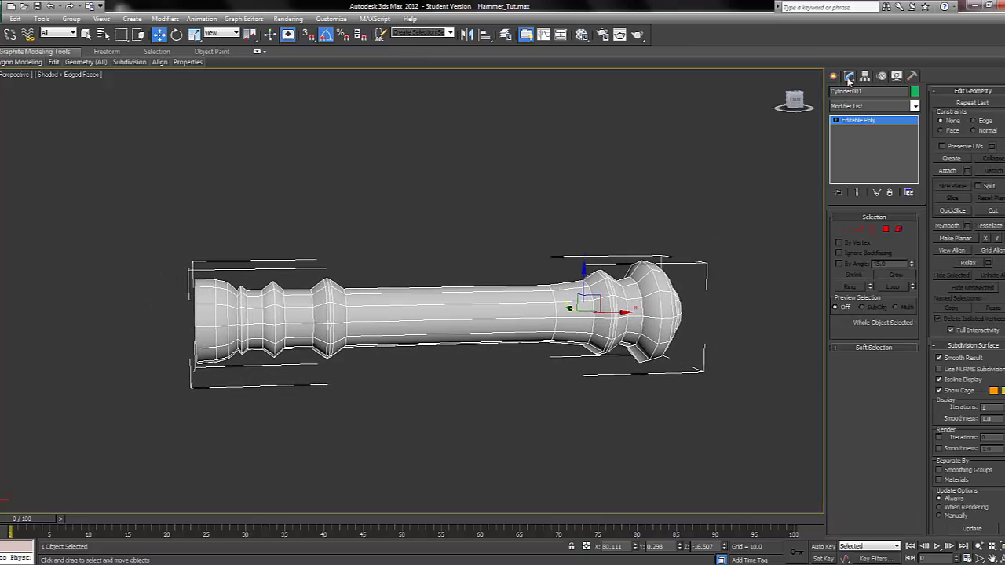
{"action": "left_click", "coordinate": [842, 107]}
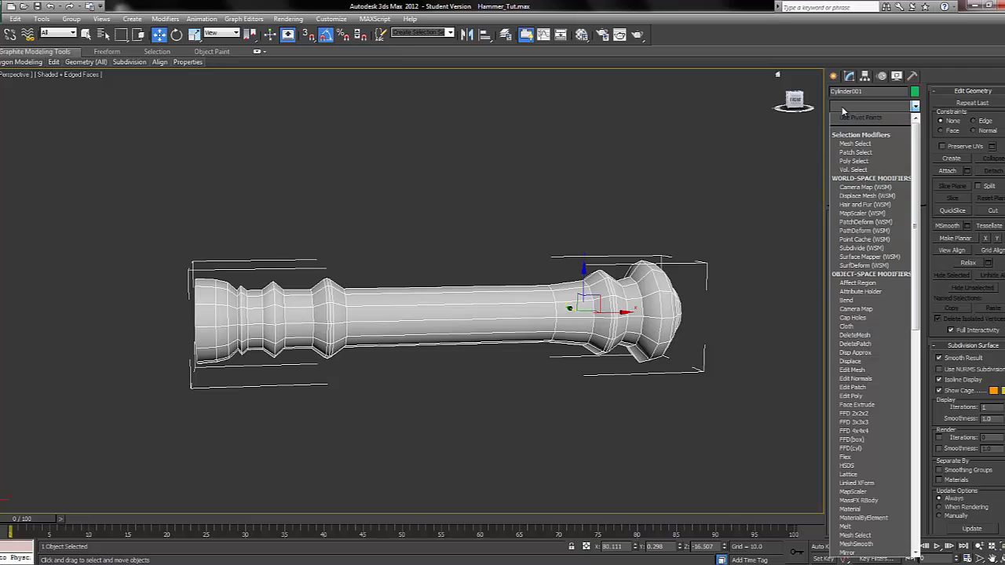
{"action": "key", "text": "u"}
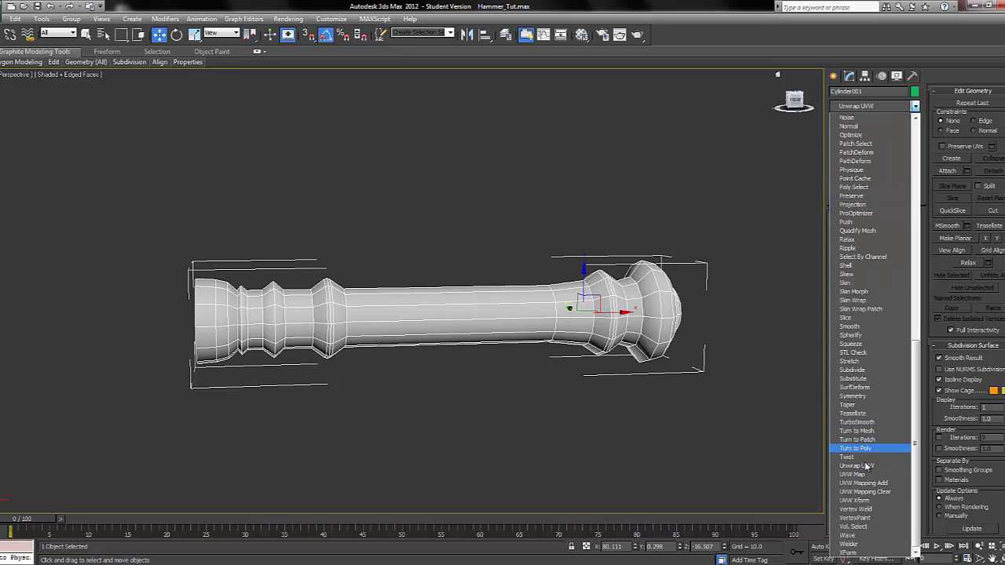
{"action": "left_click", "coordinate": [861, 465]}
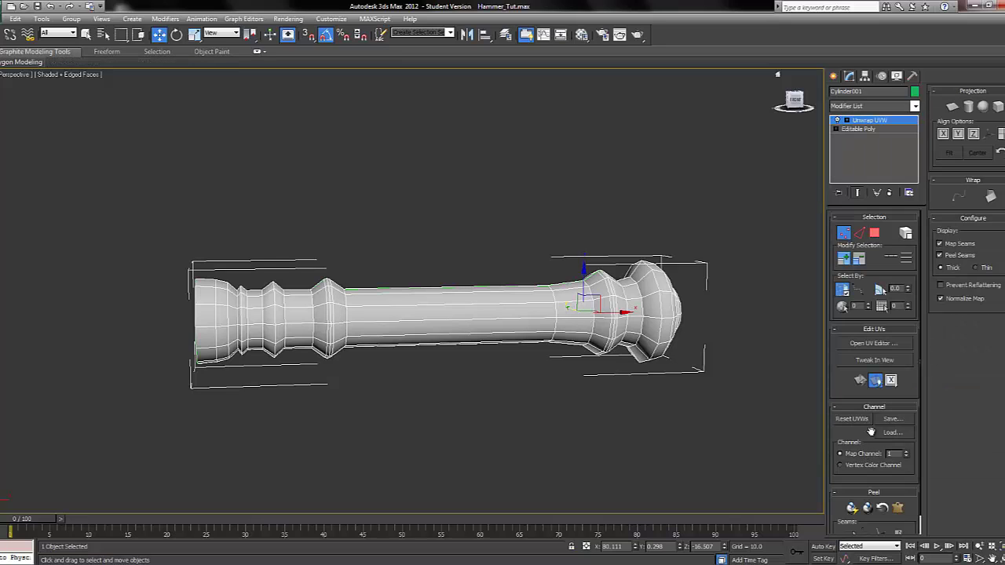
{"action": "left_click", "coordinate": [865, 345]}
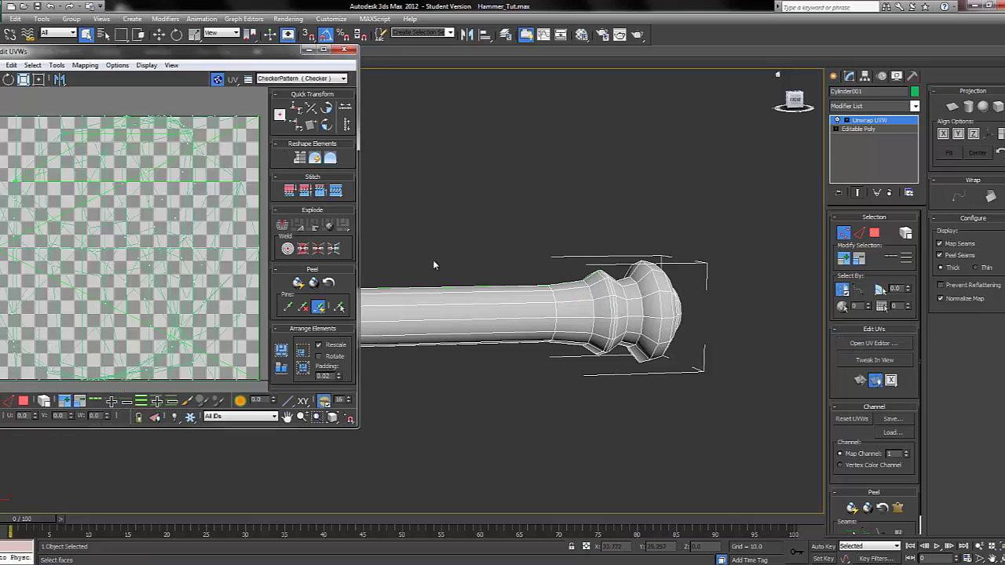
{"action": "scroll", "coordinate": [169, 204], "scroll_direction": "down", "scroll_amount": 2}
{"action": "middle_click_drag", "start_coordinate": [169, 204], "coordinate": [158, 183]}
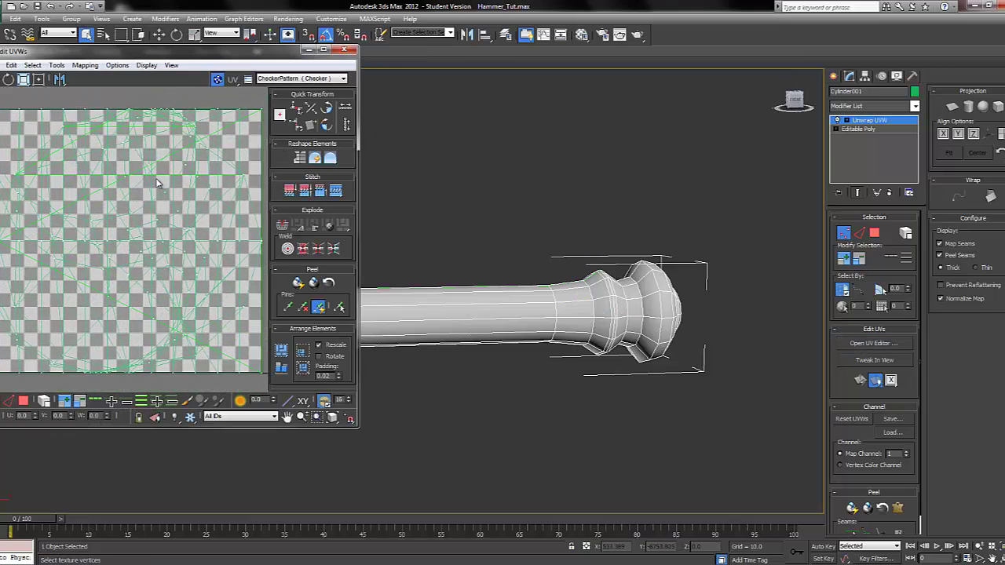
{"action": "scroll", "coordinate": [183, 232], "scroll_direction": "down", "scroll_amount": 2}
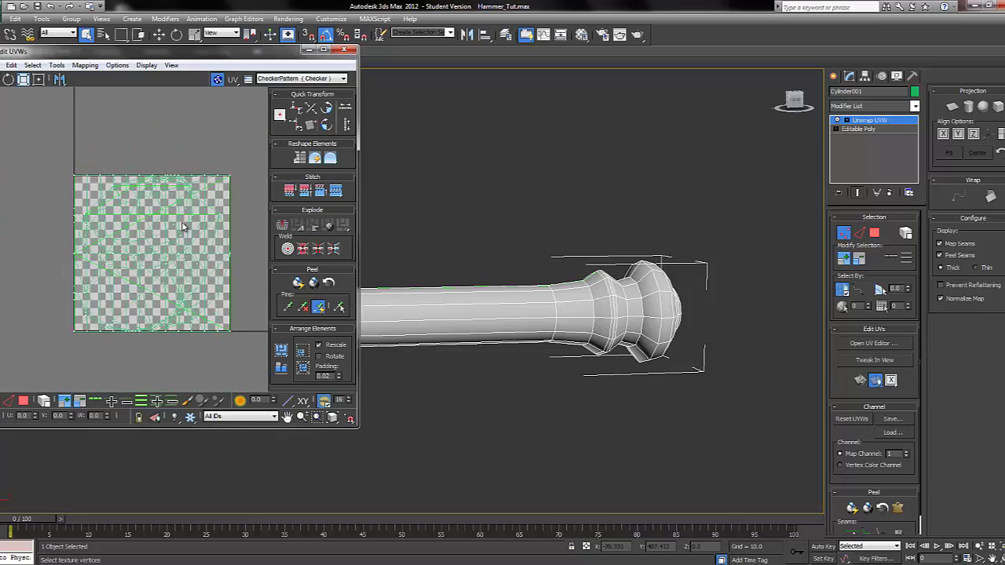
Turn off the Map Seams display for the handle, leaving Peel Seams enabled
{"action": "middle_click_drag", "start_coordinate": [477, 295], "coordinate": [502, 286]}
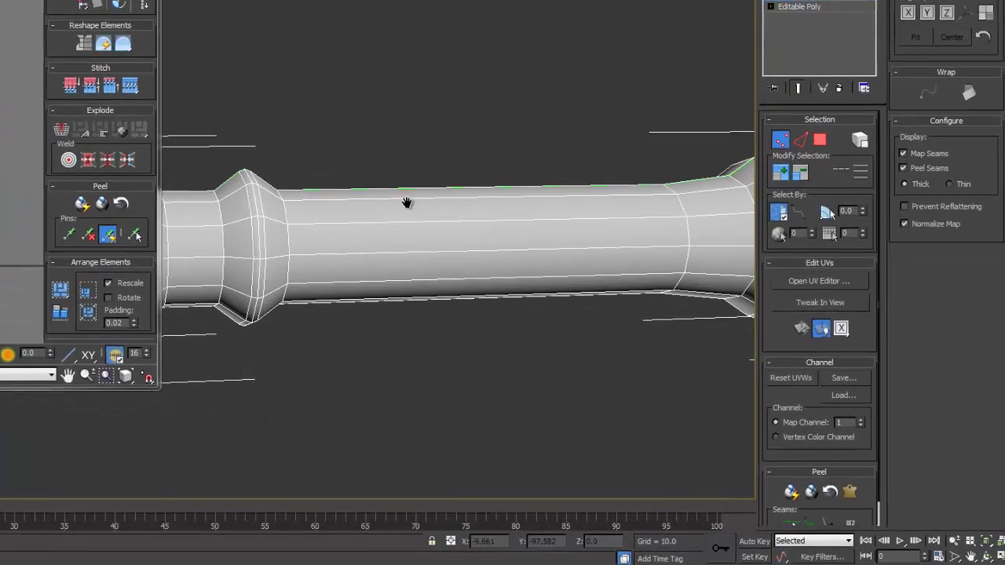
{"action": "middle_click_drag", "start_coordinate": [407, 203], "coordinate": [356, 202]}
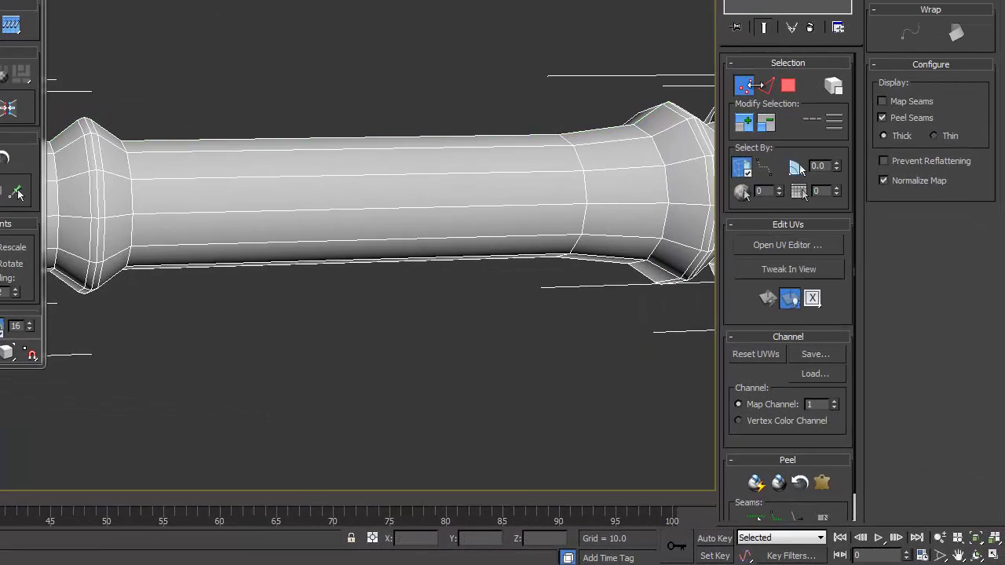
{"action": "middle_click_drag", "start_coordinate": [246, 152], "coordinate": [518, 165], "text": "alt"}
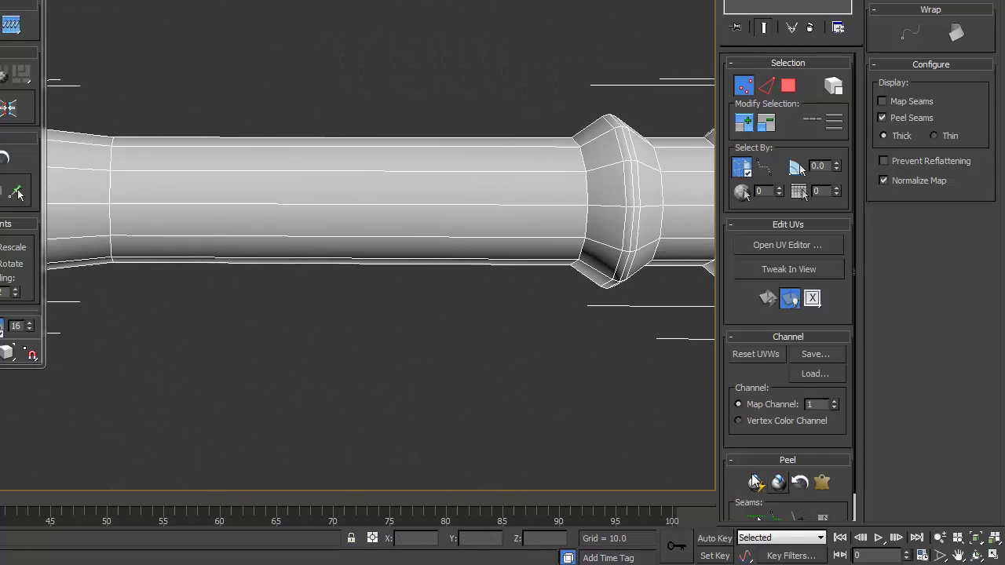
{"action": "left_click_drag", "start_coordinate": [730, 457], "coordinate": [732, 428]}
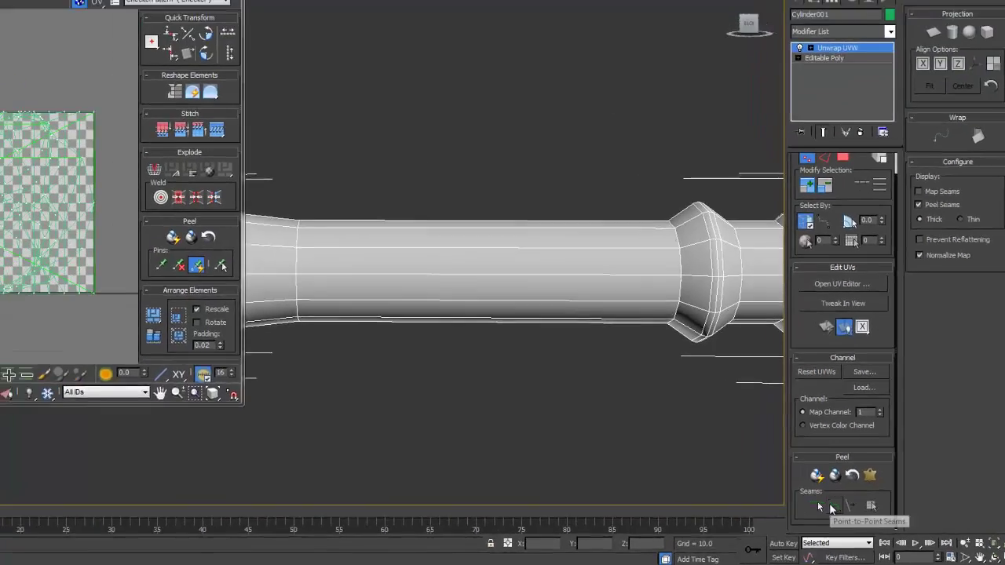
Create a point-to-point peel seam lengthwise along the handle, from the rounded pommel to the edge of the flat end
{"action": "left_click", "coordinate": [777, 492]}
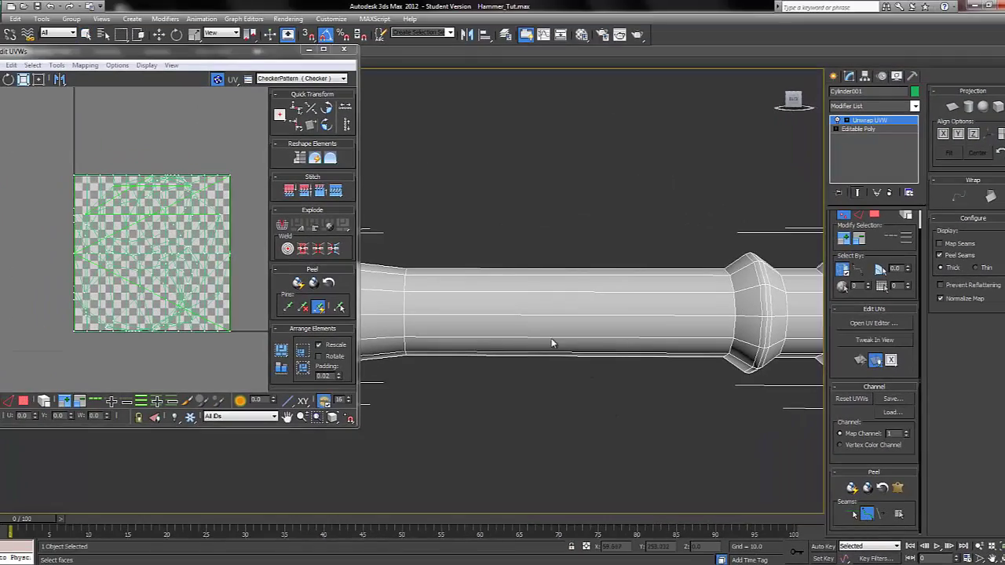
{"action": "middle_click_drag", "start_coordinate": [599, 344], "coordinate": [660, 318], "text": "alt"}
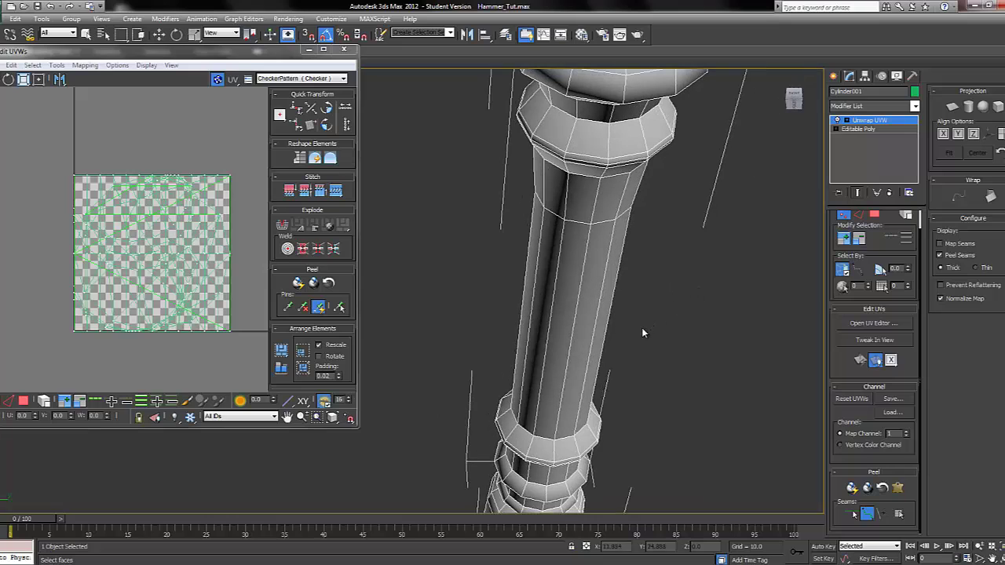
{"action": "scroll", "coordinate": [641, 331], "scroll_direction": "down", "scroll_amount": 6}
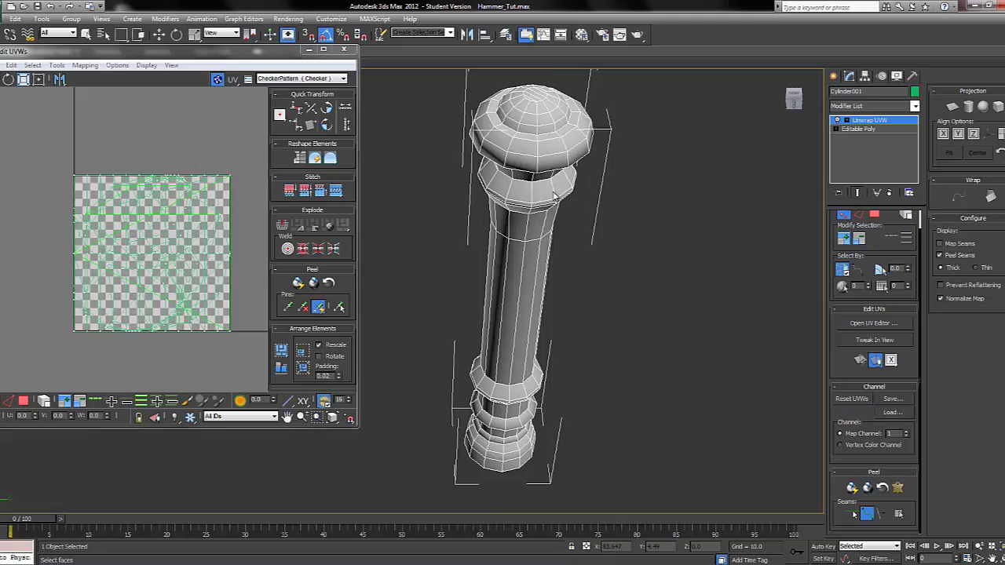
{"action": "middle_click_drag", "start_coordinate": [554, 194], "coordinate": [528, 124], "text": "alt"}
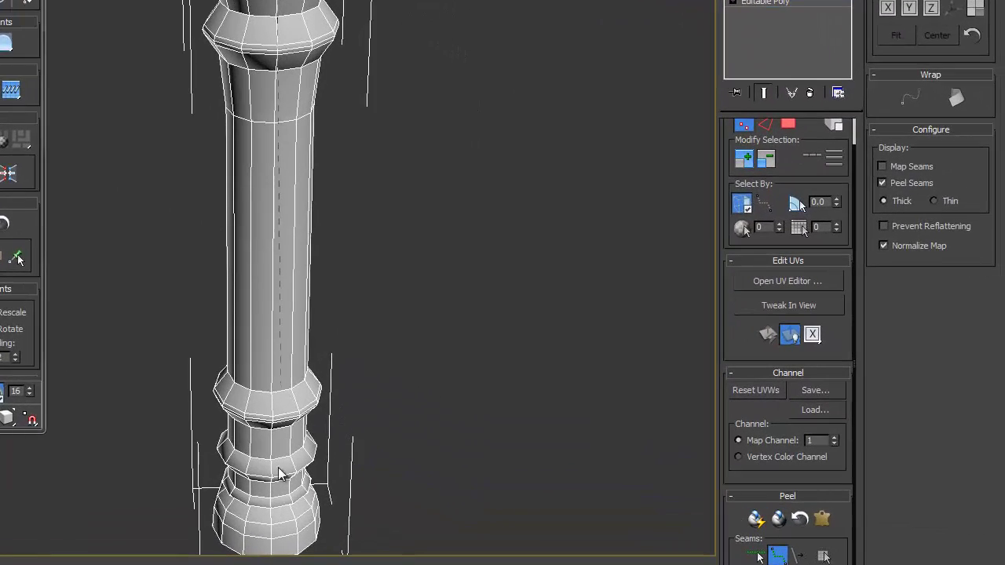
{"action": "middle_click_drag", "start_coordinate": [276, 473], "coordinate": [285, 415]}
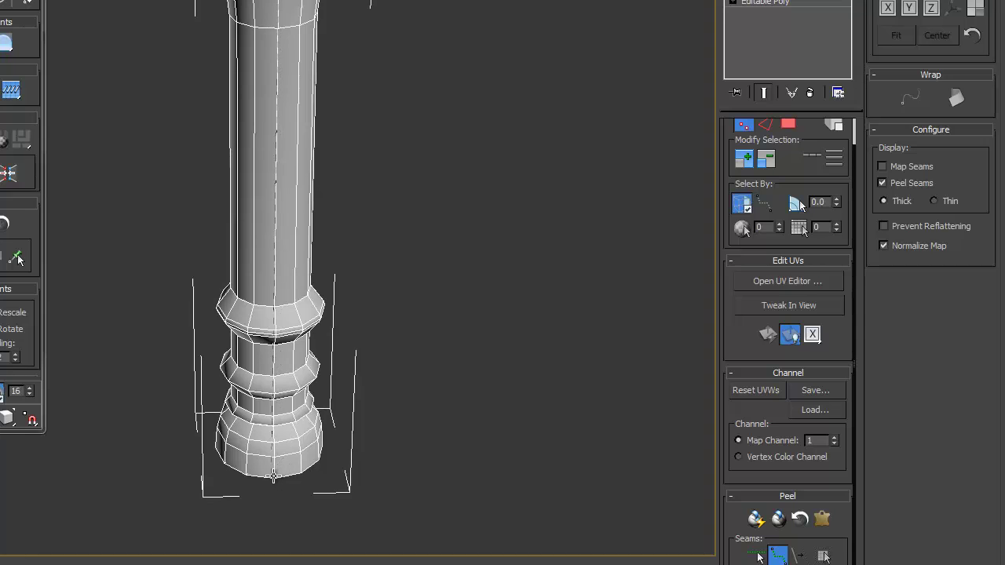
Continue the point-to-point seam around the full rim of the handle's flat end cap and finish it
{"action": "middle_click_drag", "start_coordinate": [351, 313], "coordinate": [175, 68], "text": "alt"}
{"action": "middle_click_drag", "start_coordinate": [175, 67], "coordinate": [217, 128]}
{"action": "scroll", "coordinate": [218, 125], "scroll_direction": "up", "scroll_amount": 3}
{"action": "mouse_move", "coordinate": [264, 84]}
{"action": "middle_mouse_down", "text": "alt"}
{"action": "mouse_move", "coordinate": [294, 113]}
{"action": "mouse_move", "coordinate": [291, 161]}
{"action": "mouse_move", "coordinate": [271, 93]}
{"action": "middle_mouse_up", "text": "alt"}
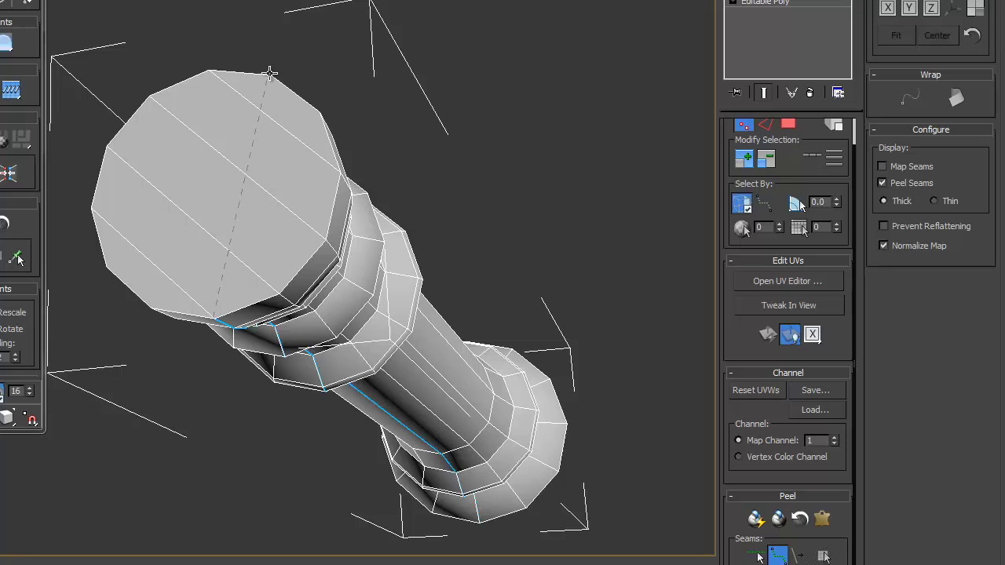
{"action": "left_click", "coordinate": [269, 73]}
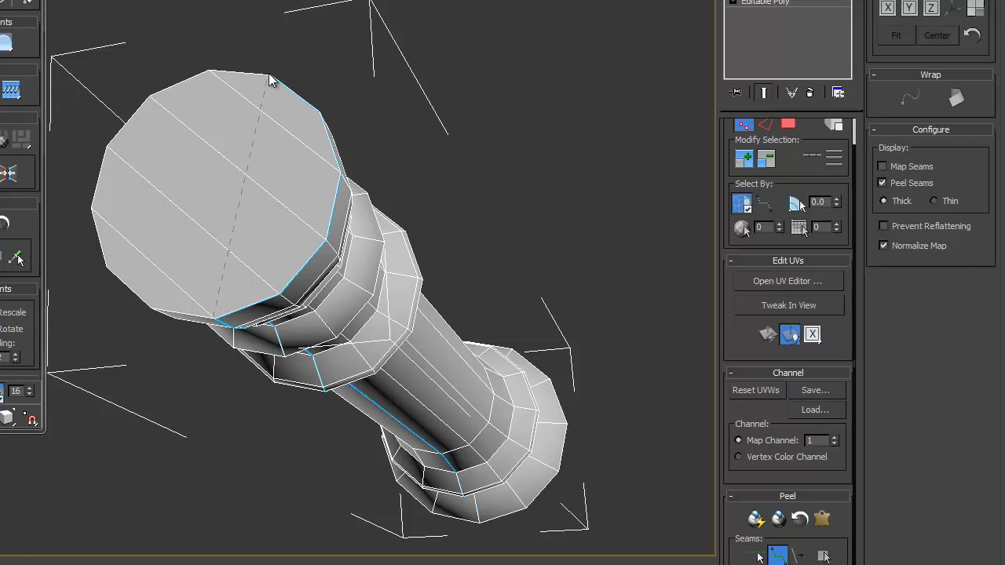
{"action": "left_click", "coordinate": [107, 143]}
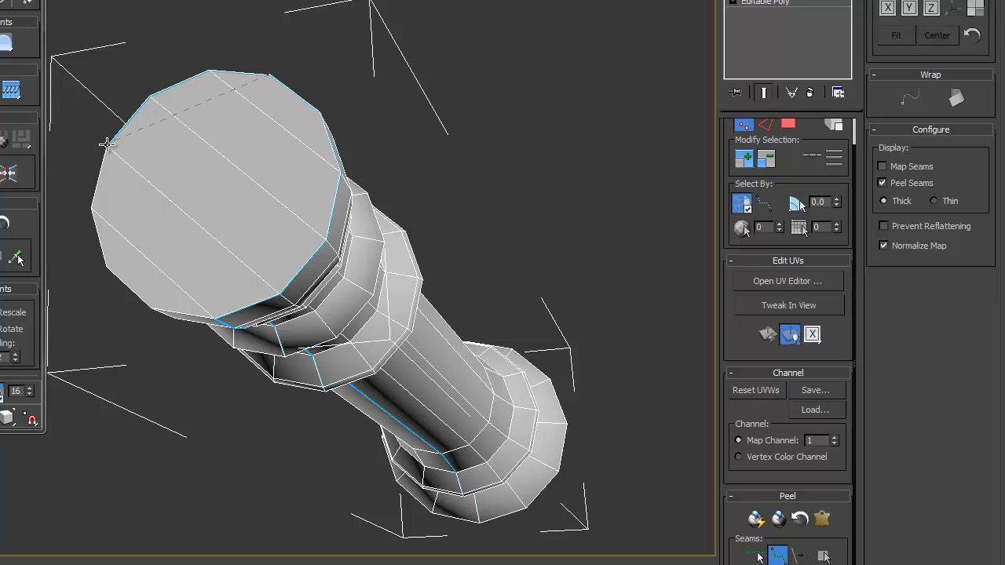
{"action": "left_click", "coordinate": [149, 306]}
{"action": "right_click", "coordinate": [244, 256]}
Switch to polygon selection and select the middle face strip on the handle's flat end cap
{"action": "middle_click_drag", "start_coordinate": [251, 217], "coordinate": [319, 225], "text": "alt"}
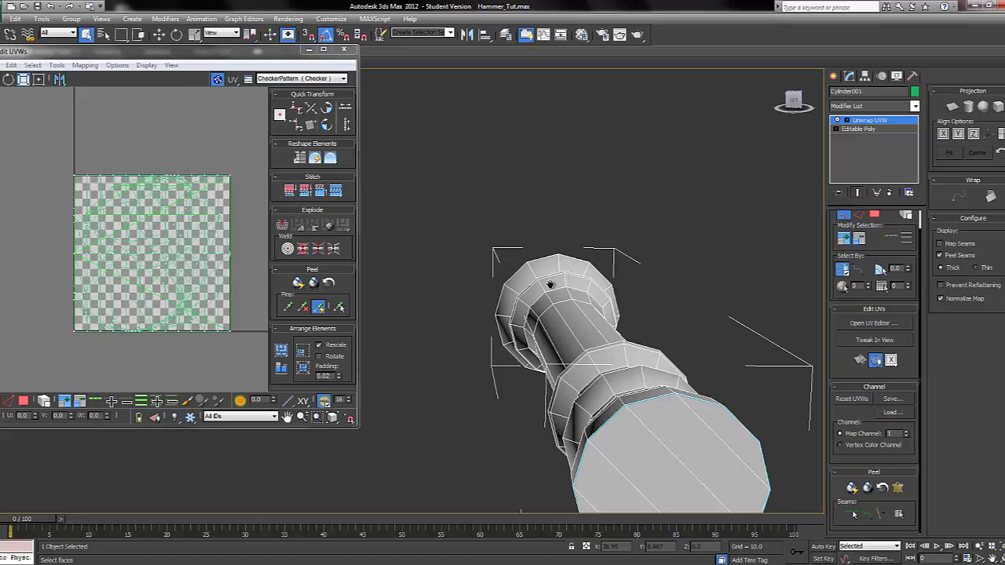
{"action": "scroll", "coordinate": [551, 286], "scroll_direction": "down", "scroll_amount": 3}
{"action": "middle_click_drag", "start_coordinate": [558, 290], "coordinate": [497, 287], "text": "alt"}
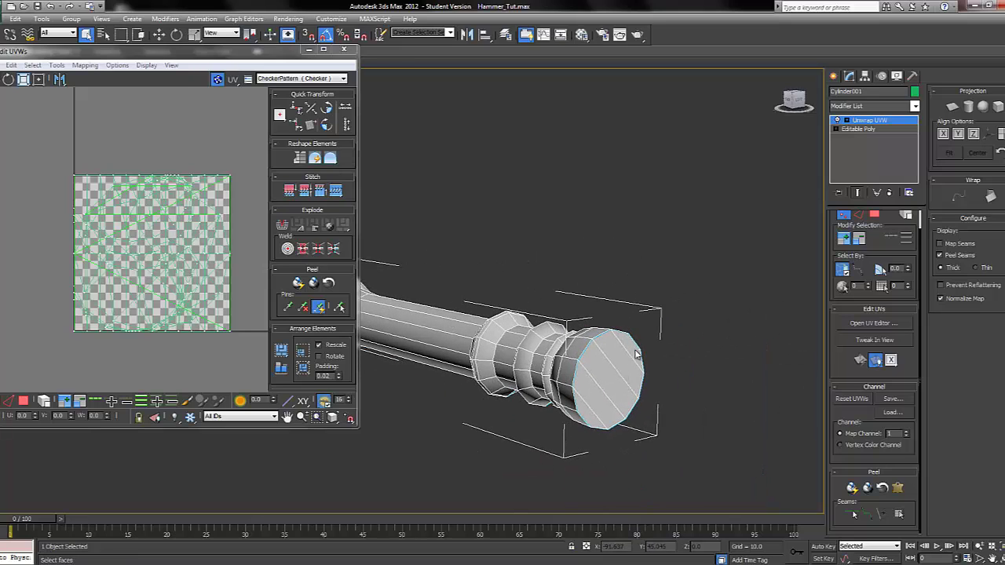
{"action": "left_click", "coordinate": [872, 220]}
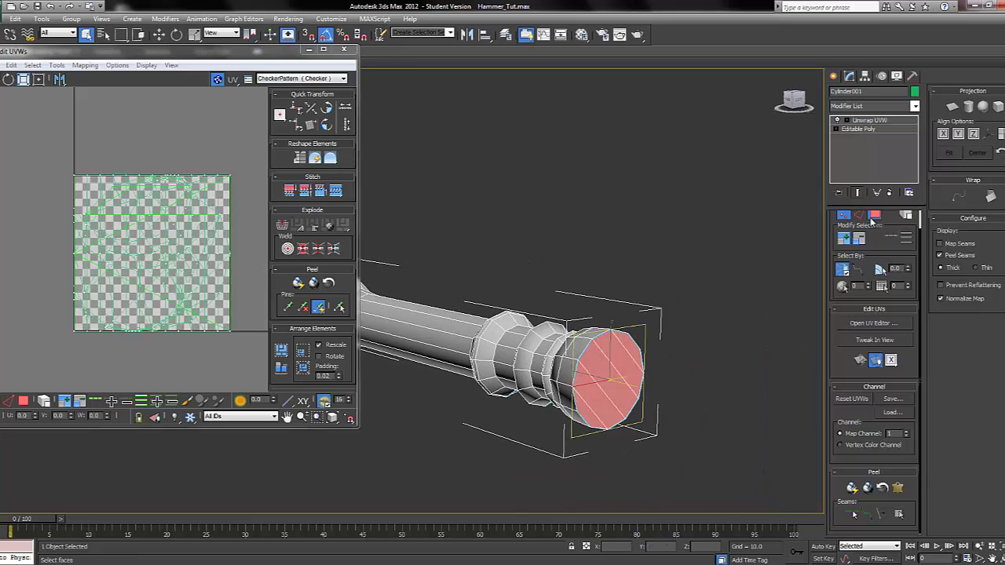
{"action": "left_click", "coordinate": [635, 369]}
{"action": "left_click", "coordinate": [621, 386]}
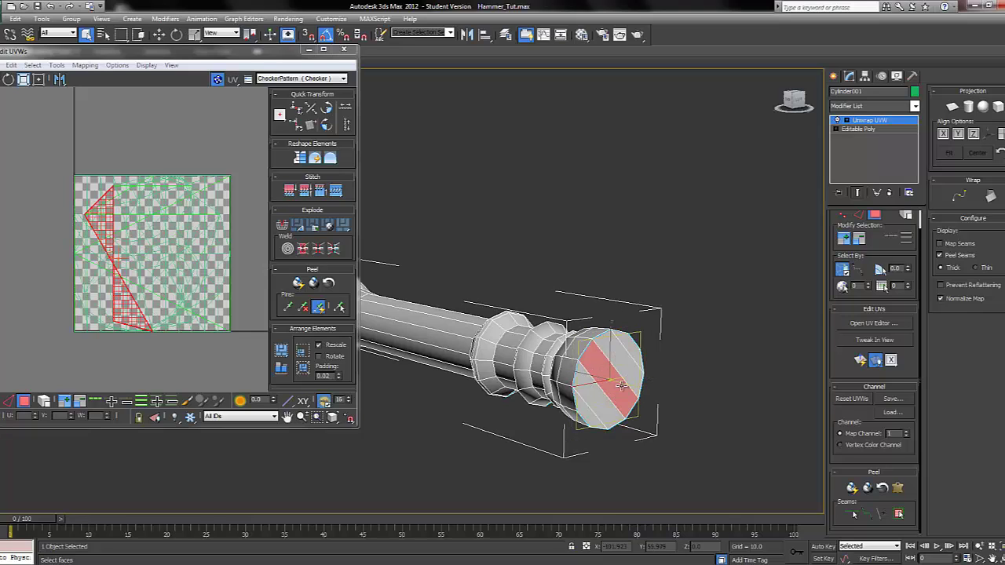
Try to expand the end cap's face selection with Grow and undo it
{"action": "middle_click_drag", "start_coordinate": [749, 362], "coordinate": [744, 362]}
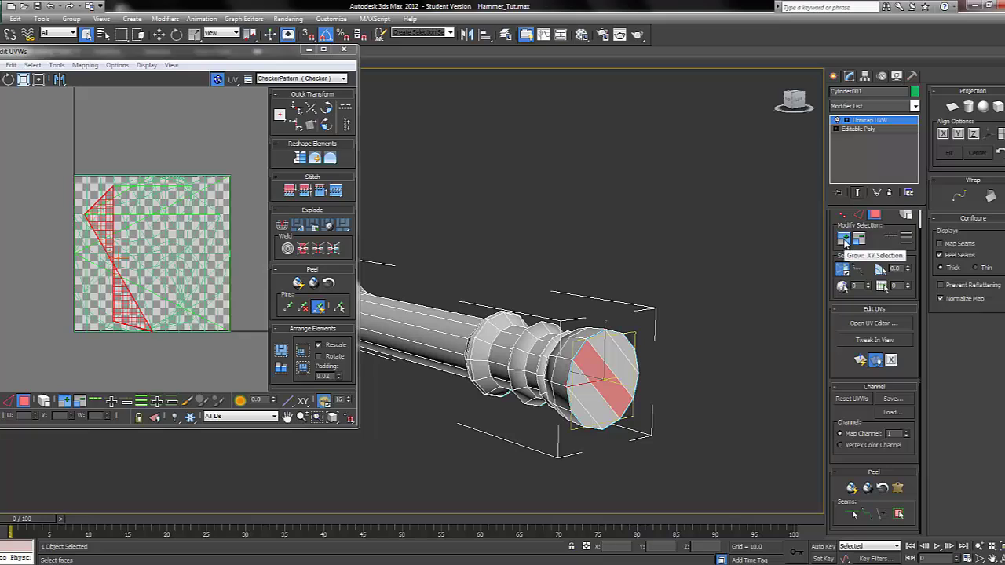
{"action": "left_click", "coordinate": [844, 239]}
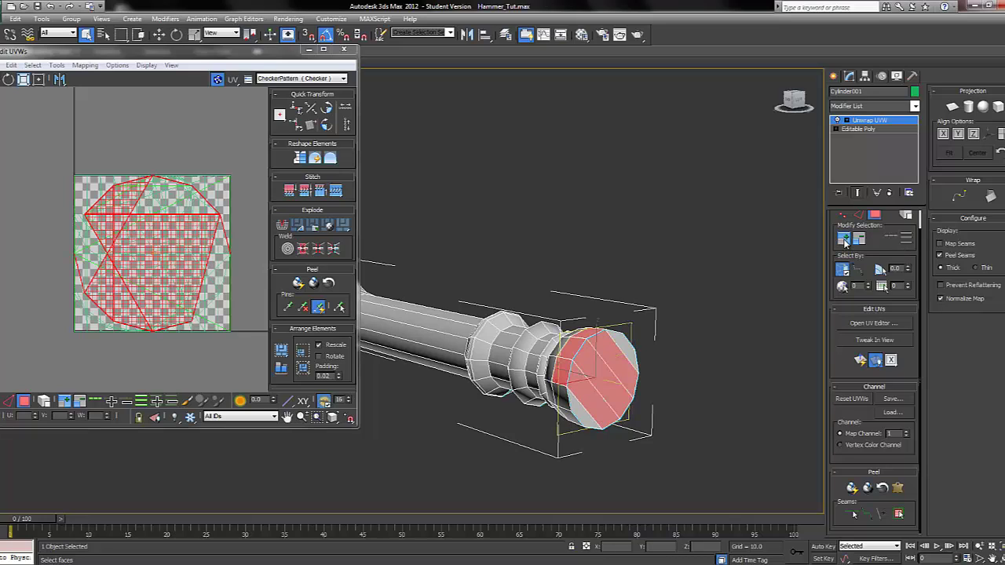
{"action": "key", "text": "ctrl+z"}
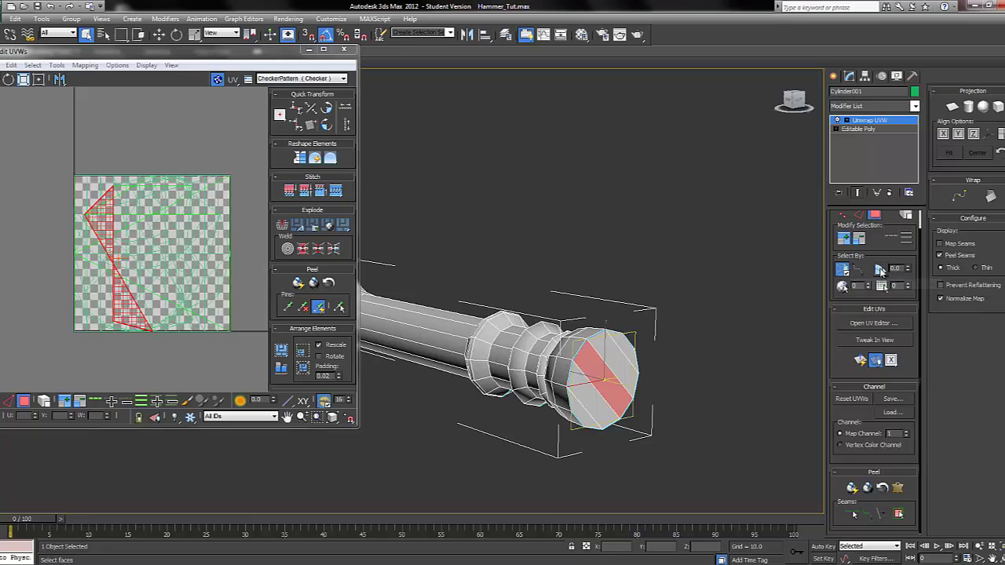
Select all faces of the flat end cap by planar angle and flatten their UVs with a planar projection
{"action": "left_click", "coordinate": [880, 270]}
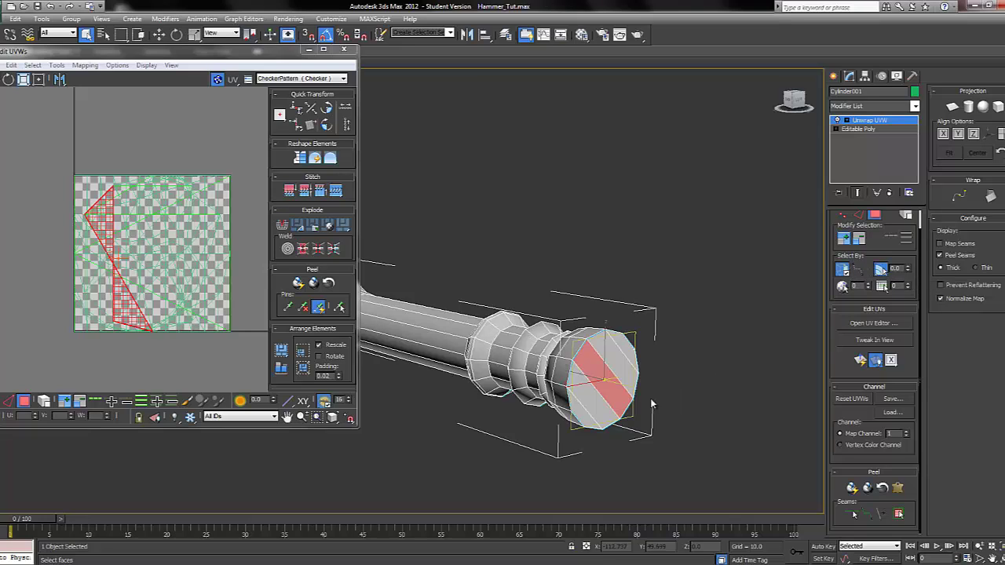
{"action": "left_click", "coordinate": [622, 369]}
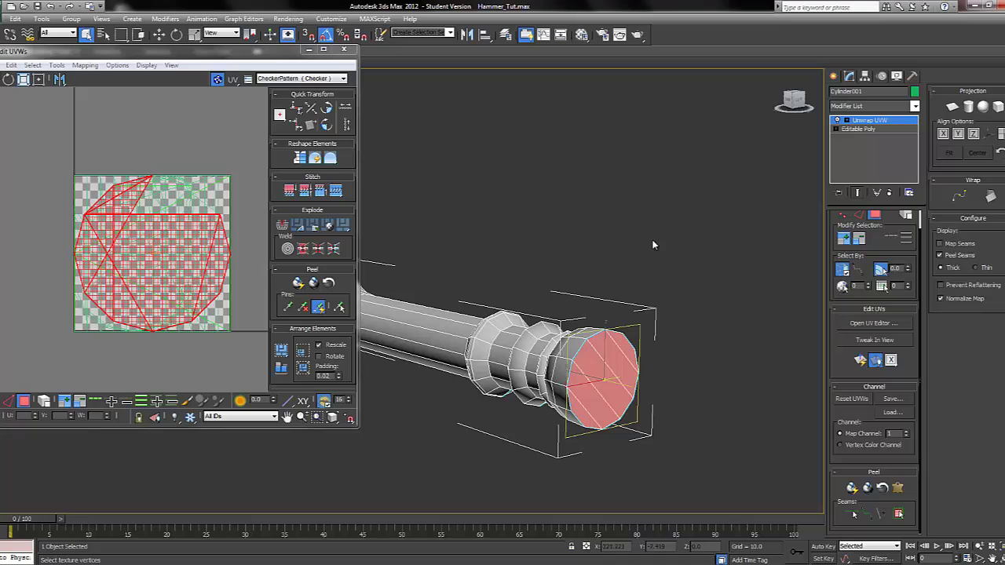
{"action": "left_click", "coordinate": [953, 107]}
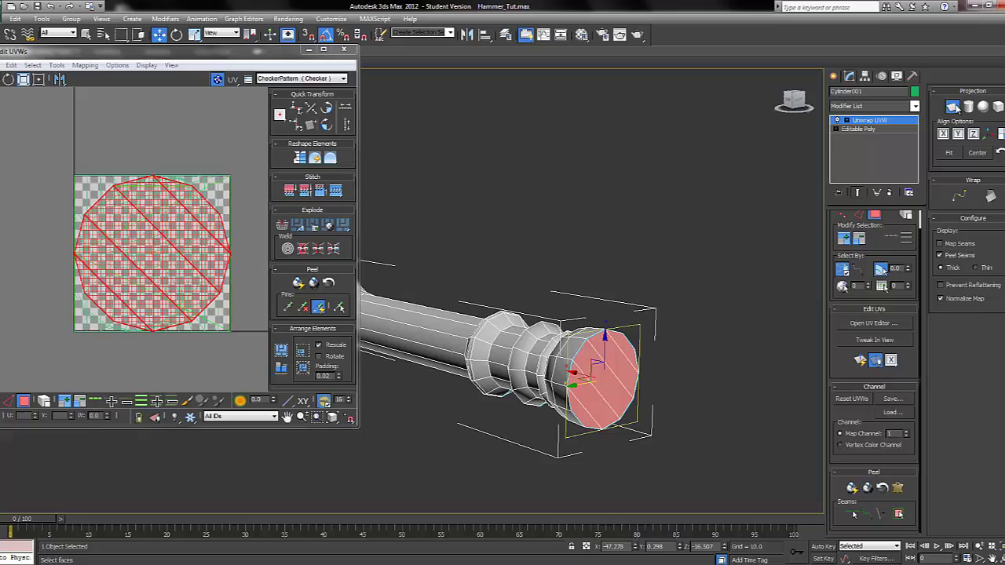
{"action": "left_click", "coordinate": [955, 108]}
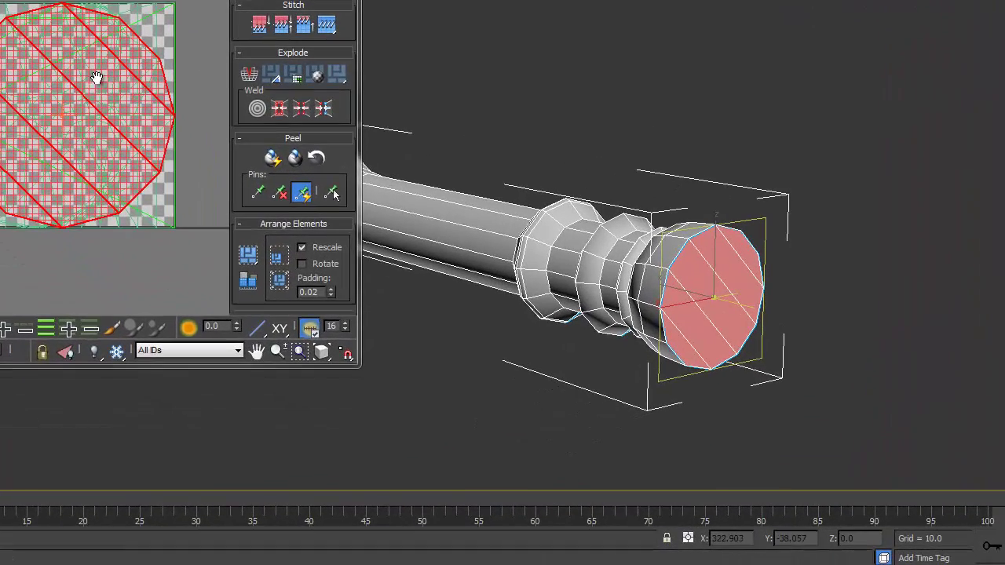
Move the end cap's UV shell out of the checkered tile into empty space and deselect it
{"action": "middle_click_drag", "start_coordinate": [176, 228], "coordinate": [183, 260]}
{"action": "scroll", "coordinate": [106, 124], "scroll_direction": "down", "scroll_amount": 5}
{"action": "middle_click_drag", "start_coordinate": [88, 119], "coordinate": [59, 96]}
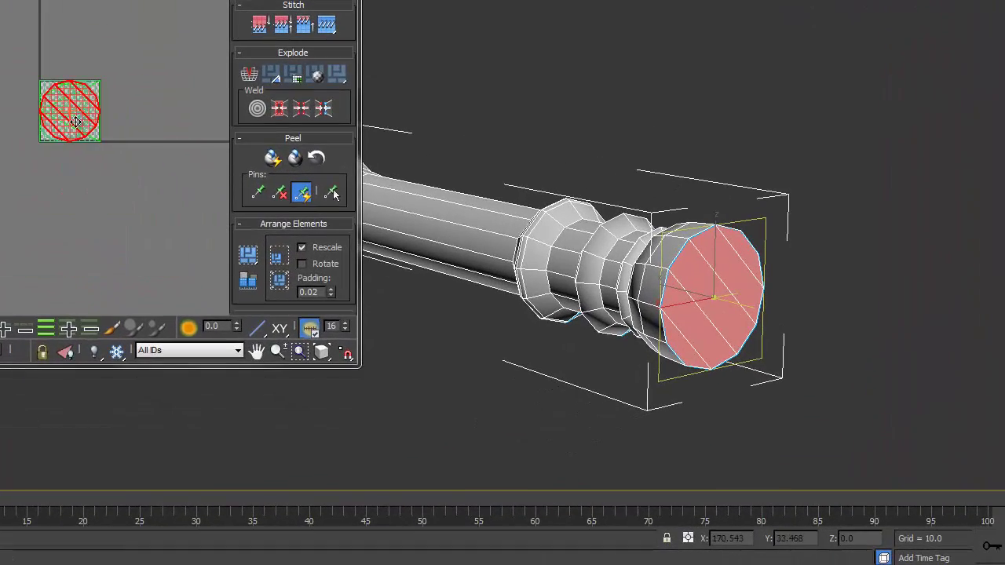
{"action": "left_click_drag", "start_coordinate": [82, 133], "coordinate": [166, 237]}
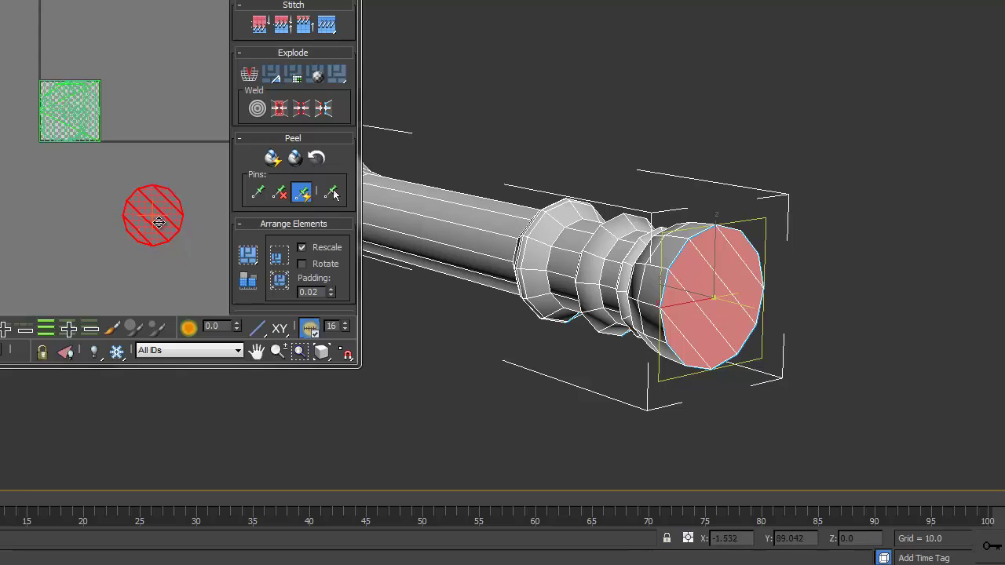
{"action": "left_click", "coordinate": [156, 124]}
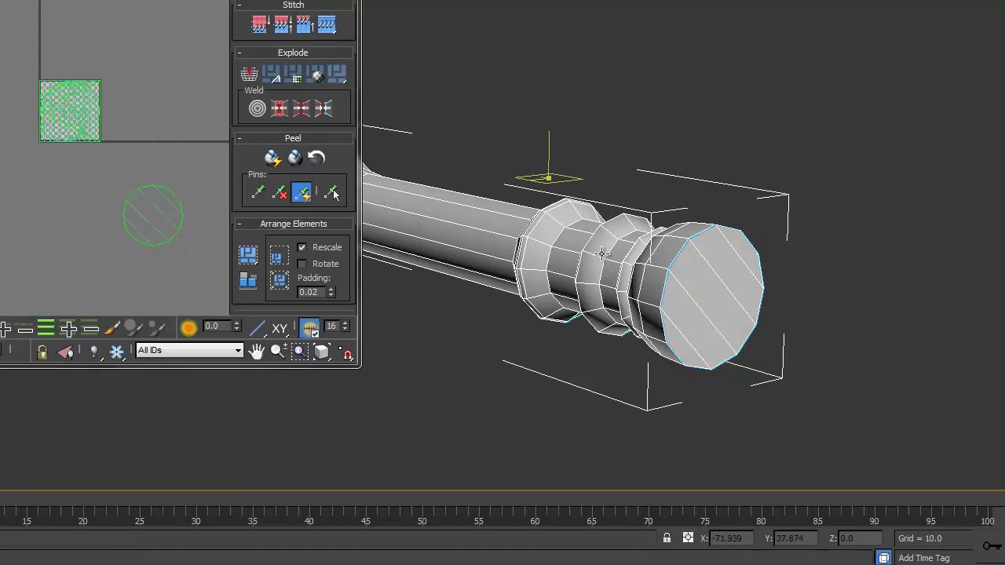
Create a point-to-point peel seam around the neck where the handle's flared end meets the narrow ring
{"action": "middle_click_drag", "start_coordinate": [664, 255], "coordinate": [668, 248], "text": "alt"}
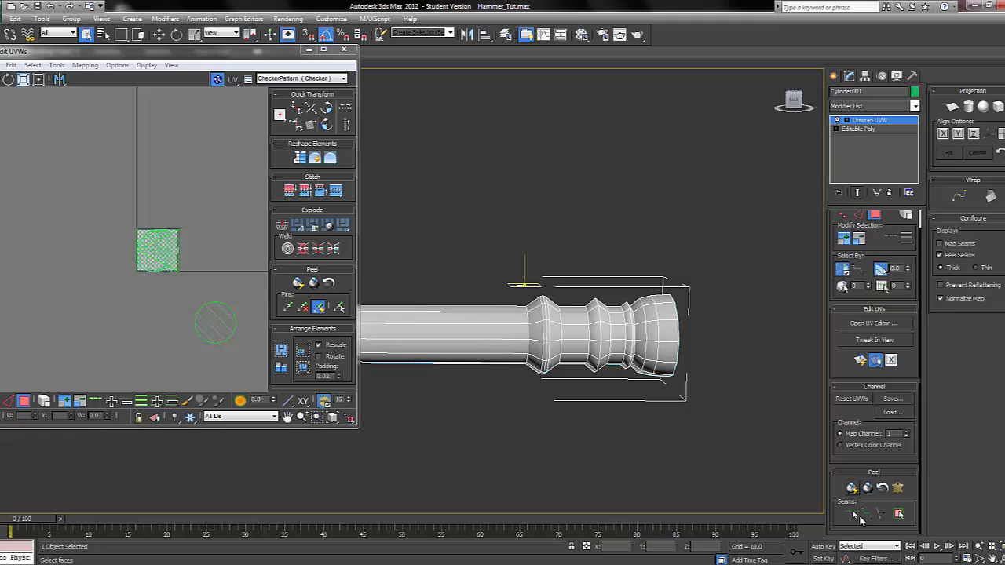
{"action": "left_click", "coordinate": [861, 516]}
{"action": "scroll", "coordinate": [633, 427], "scroll_direction": "up", "scroll_amount": 3}
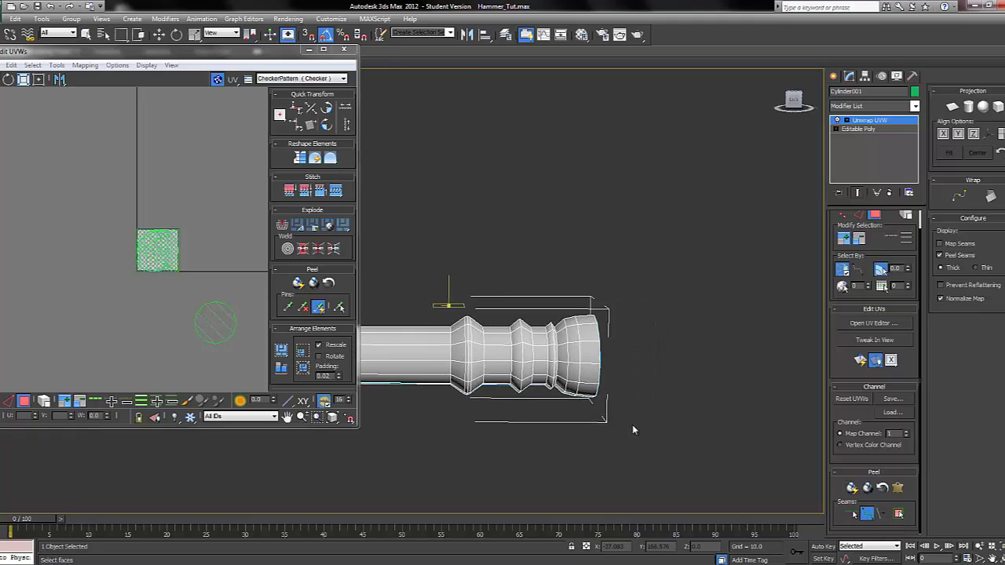
{"action": "scroll", "coordinate": [681, 439], "scroll_direction": "up", "scroll_amount": 4}
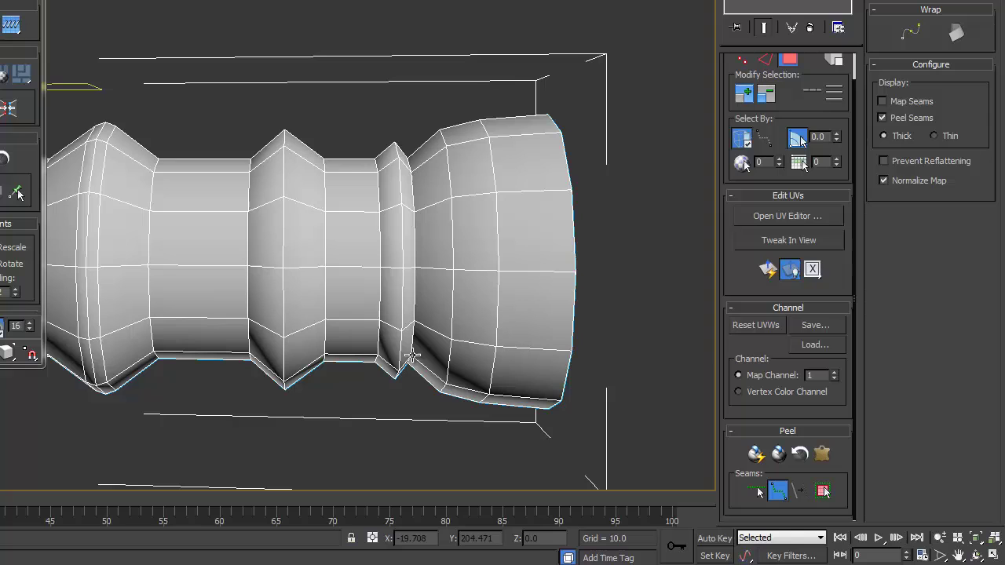
{"action": "left_click", "coordinate": [451, 369]}
{"action": "left_click", "coordinate": [409, 161]}
{"action": "middle_click_drag", "start_coordinate": [421, 213], "coordinate": [416, 369], "text": "alt"}
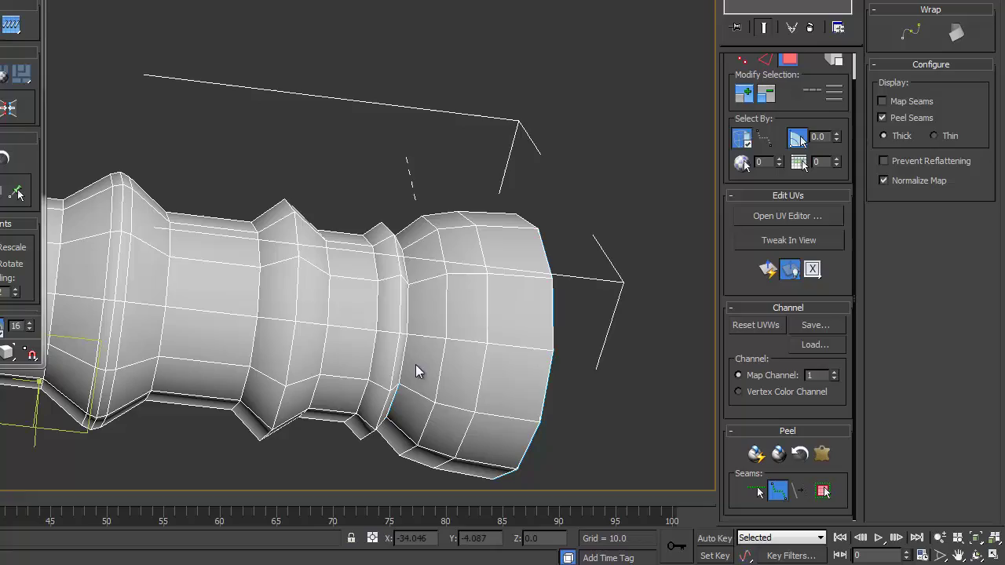
{"action": "left_click", "coordinate": [403, 248]}
{"action": "middle_click_drag", "start_coordinate": [432, 243], "coordinate": [347, 350], "text": "alt"}
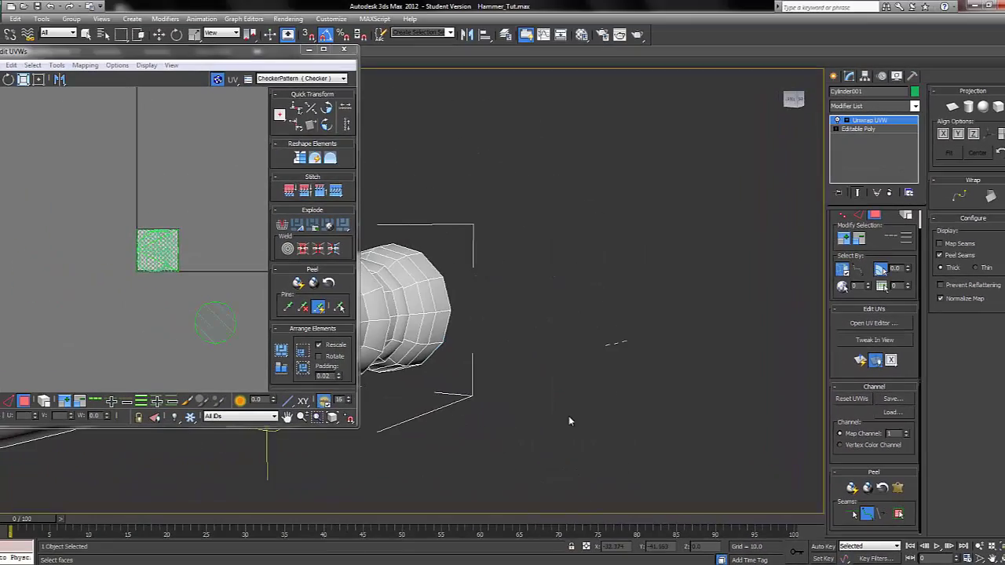
{"action": "middle_click_drag", "start_coordinate": [569, 417], "coordinate": [638, 433], "text": "alt"}
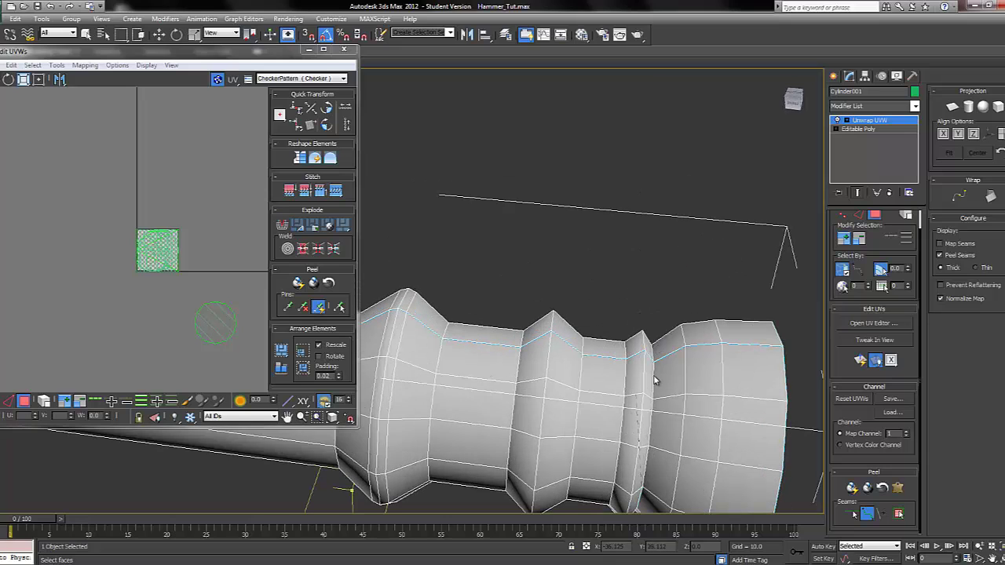
Add a point-to-point peel seam around the shaft-side edge of the narrow ring beside the flared end
{"action": "middle_click_drag", "start_coordinate": [685, 357], "coordinate": [664, 423], "text": "alt"}
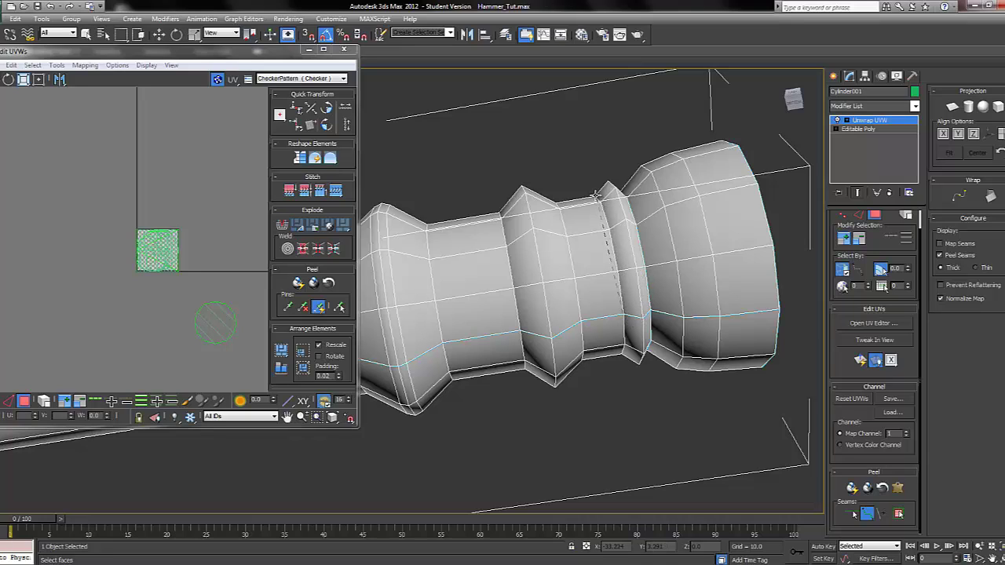
{"action": "middle_click_drag", "start_coordinate": [623, 240], "coordinate": [633, 384], "text": "alt"}
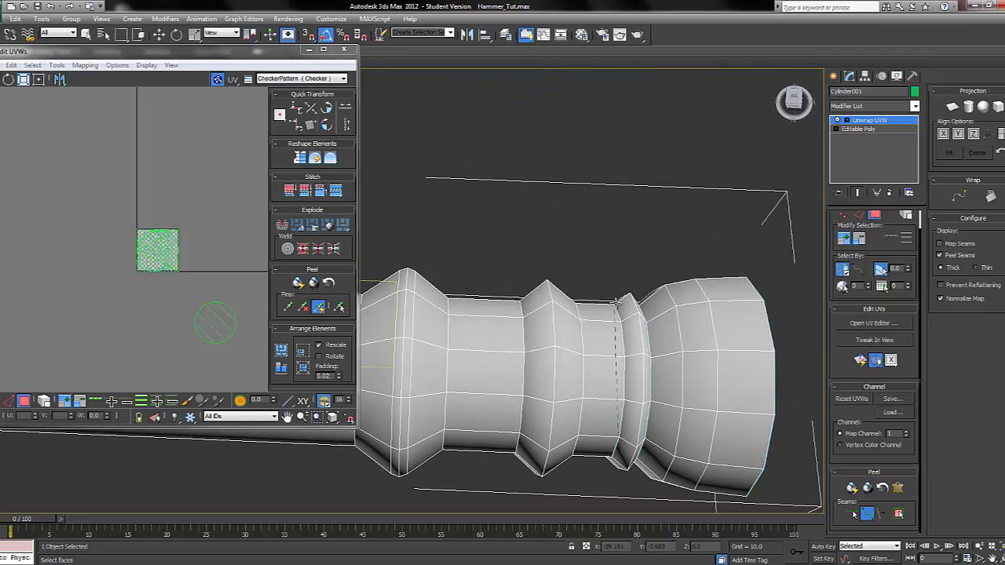
{"action": "mouse_move", "coordinate": [624, 305]}
{"action": "middle_mouse_down", "text": "alt"}
{"action": "mouse_move", "coordinate": [626, 395]}
{"action": "mouse_move", "coordinate": [611, 315]}
{"action": "mouse_move", "coordinate": [629, 350]}
{"action": "mouse_move", "coordinate": [626, 381]}
{"action": "middle_mouse_up", "text": "alt"}
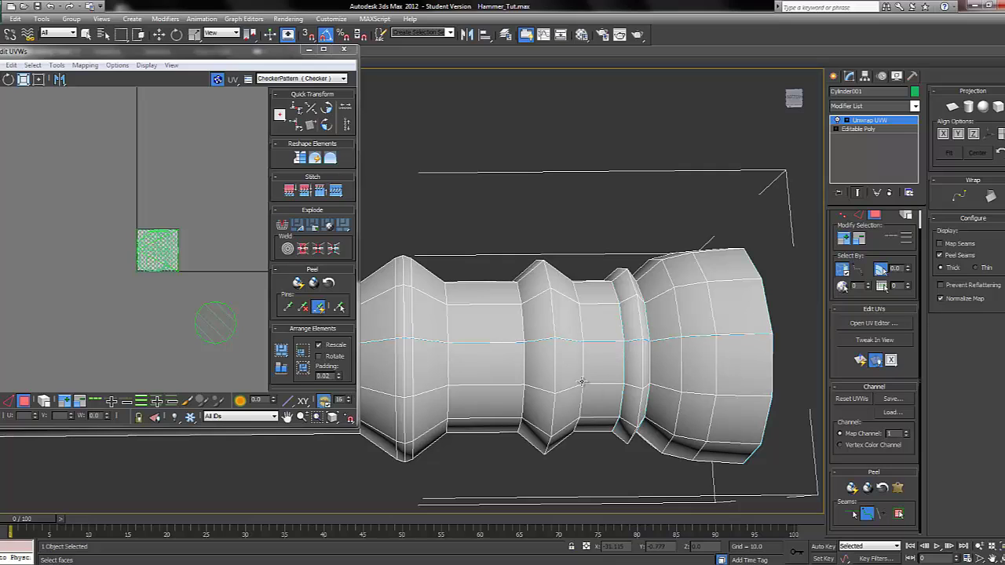
Add point-to-point peel seams around the base edge loops of the ridges between the narrow ring and the main shaft
{"action": "mouse_move", "coordinate": [590, 317]}
{"action": "middle_mouse_down", "text": "alt"}
{"action": "mouse_move", "coordinate": [588, 382]}
{"action": "mouse_move", "coordinate": [576, 368]}
{"action": "middle_mouse_up", "text": "alt"}
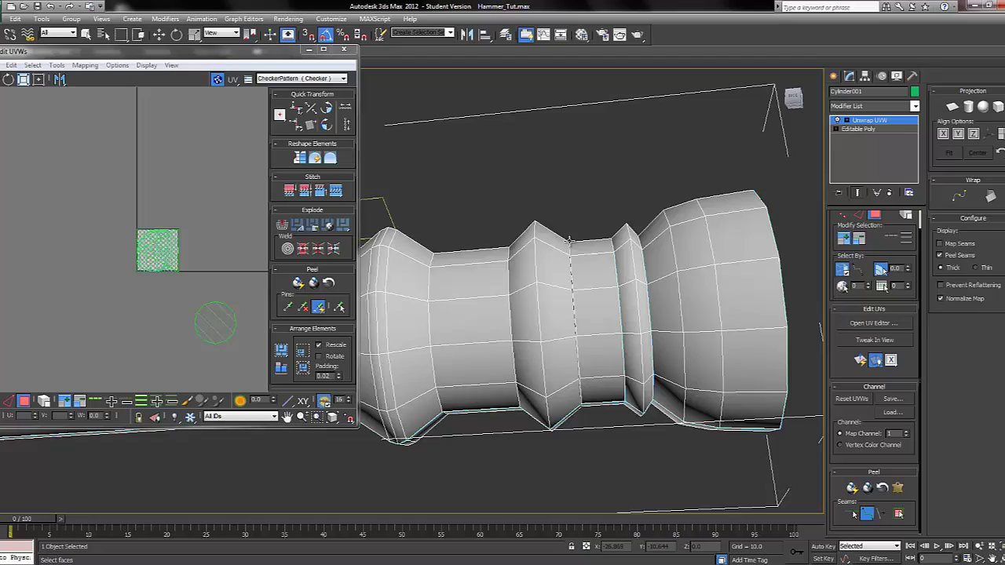
{"action": "mouse_move", "coordinate": [570, 241]}
{"action": "middle_mouse_down", "text": "alt"}
{"action": "mouse_move", "coordinate": [572, 285]}
{"action": "mouse_move", "coordinate": [528, 360]}
{"action": "mouse_move", "coordinate": [449, 366]}
{"action": "mouse_move", "coordinate": [432, 332]}
{"action": "mouse_move", "coordinate": [468, 458]}
{"action": "mouse_move", "coordinate": [502, 254]}
{"action": "middle_mouse_up", "text": "alt"}
Add point-to-point peel seams around both sides of the collar near the pommel and behind the pommel's wide disc
{"action": "scroll", "coordinate": [502, 253], "scroll_direction": "down", "scroll_amount": 4}
{"action": "middle_click_drag", "start_coordinate": [673, 215], "coordinate": [588, 277], "text": "alt"}
{"action": "scroll", "coordinate": [587, 277], "scroll_direction": "up", "scroll_amount": 2}
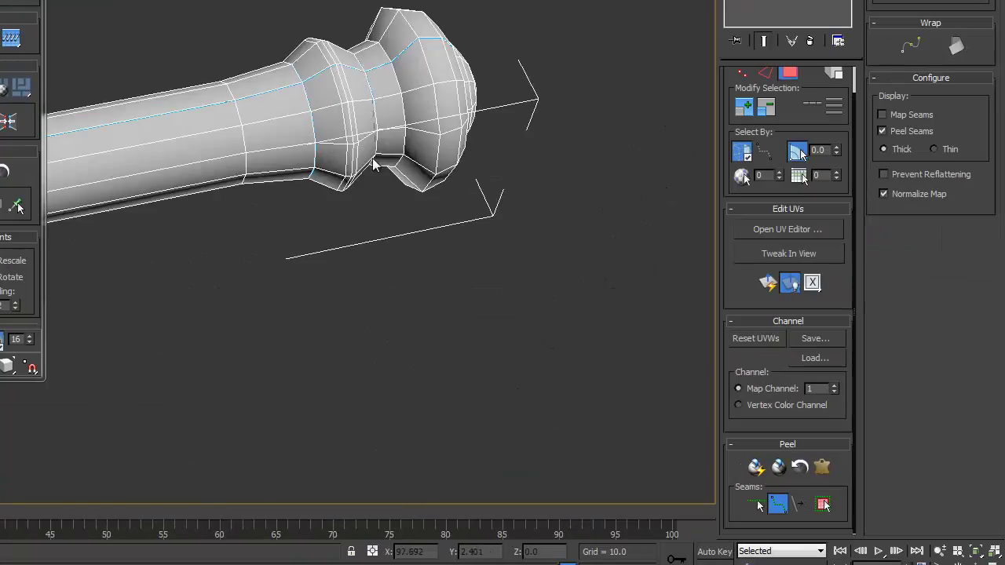
{"action": "middle_click_drag", "start_coordinate": [373, 164], "coordinate": [300, 212], "text": "alt"}
{"action": "left_click", "coordinate": [337, 296]}
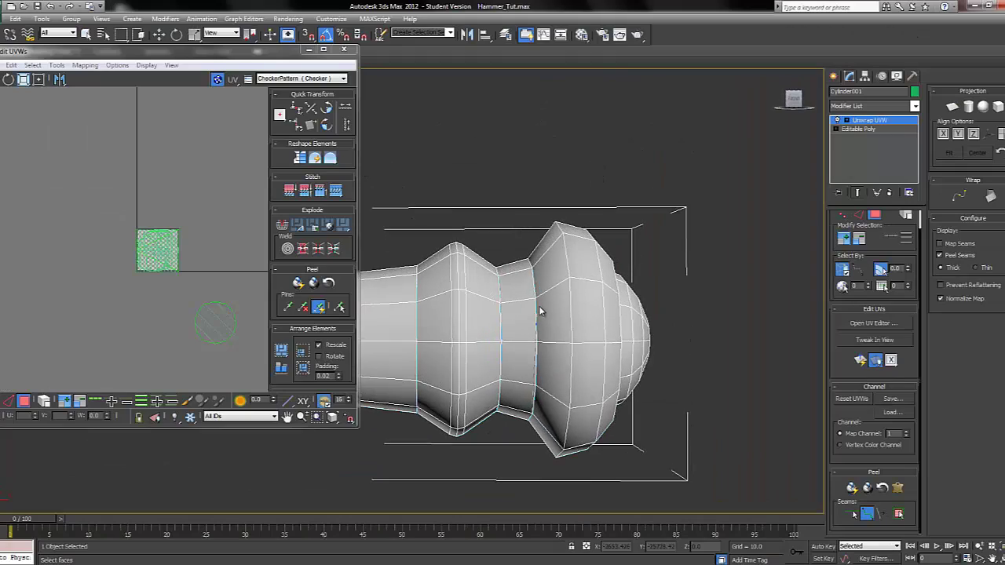
{"action": "middle_click_drag", "start_coordinate": [547, 299], "coordinate": [503, 394], "text": "alt"}
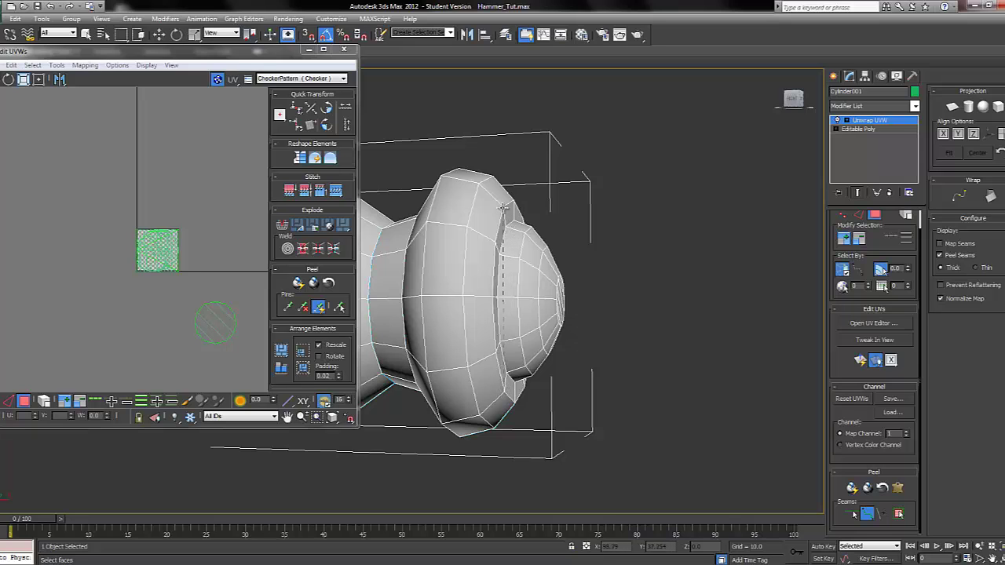
Run a point-to-point peel seam around the outer front rim of the pommel's wide disc
{"action": "middle_click_drag", "start_coordinate": [504, 212], "coordinate": [523, 276], "text": "alt"}
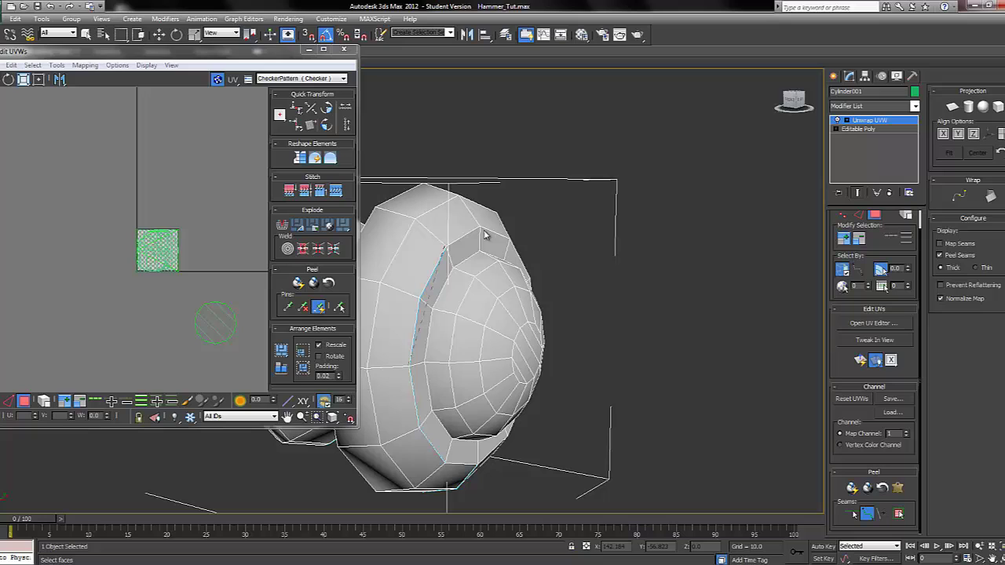
{"action": "middle_click_drag", "start_coordinate": [540, 278], "coordinate": [582, 304], "text": "alt"}
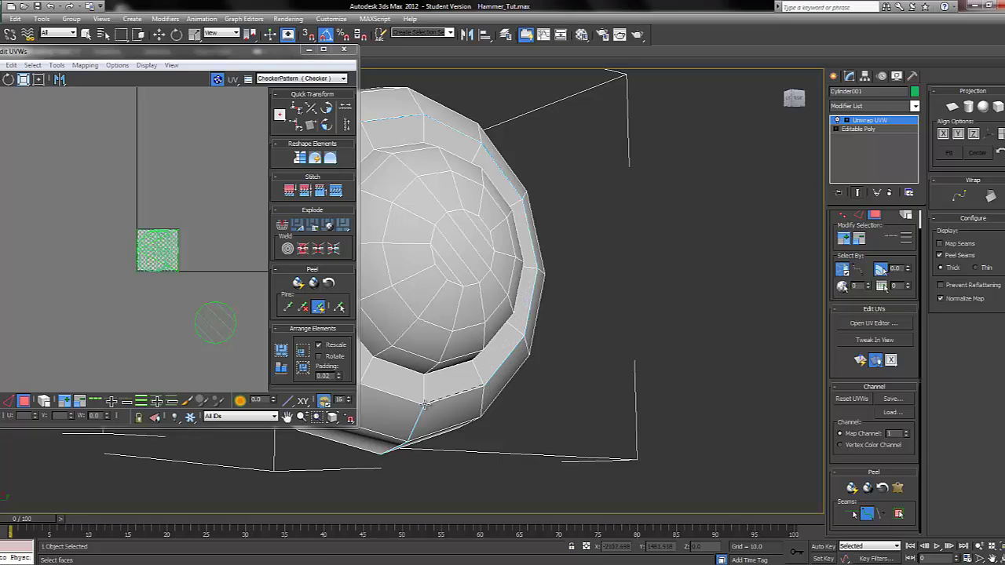
{"action": "middle_click_drag", "start_coordinate": [424, 404], "coordinate": [433, 409], "text": "alt"}
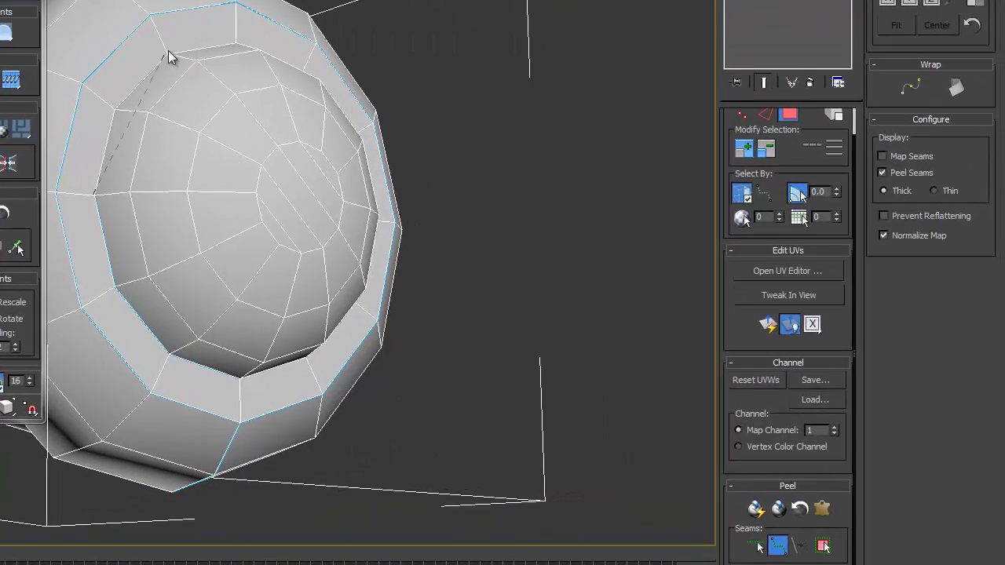
Run a point-to-point peel seam around the inner rim where the pommel's dome meets the disc, and finish the seam
{"action": "left_click", "coordinate": [168, 52]}
{"action": "scroll", "coordinate": [185, 145], "scroll_direction": "down", "scroll_amount": 5}
{"action": "middle_click_drag", "start_coordinate": [141, 169], "coordinate": [571, 180]}
{"action": "middle_click_drag", "start_coordinate": [494, 193], "coordinate": [379, 127], "text": "alt"}
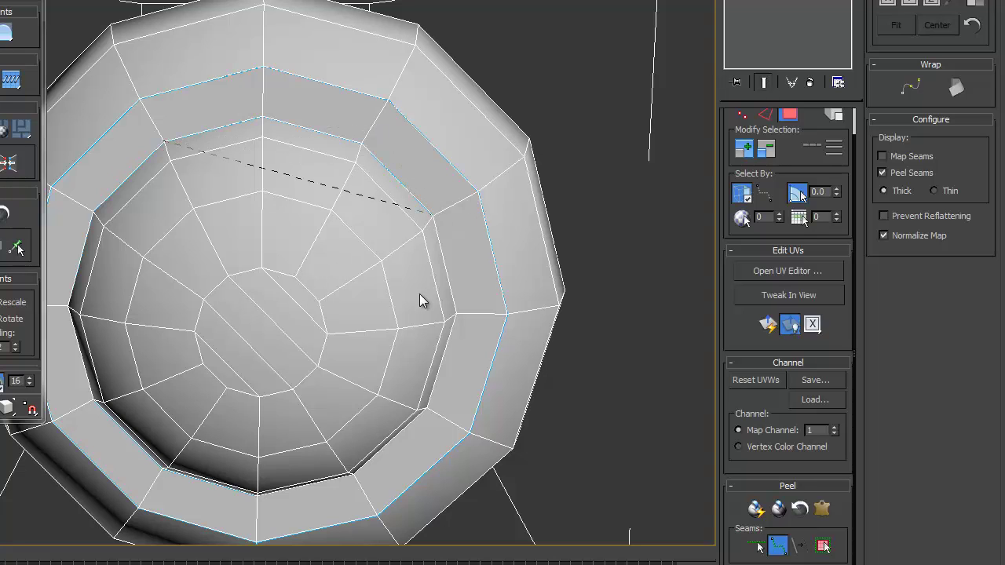
{"action": "middle_click_drag", "start_coordinate": [414, 319], "coordinate": [408, 99]}
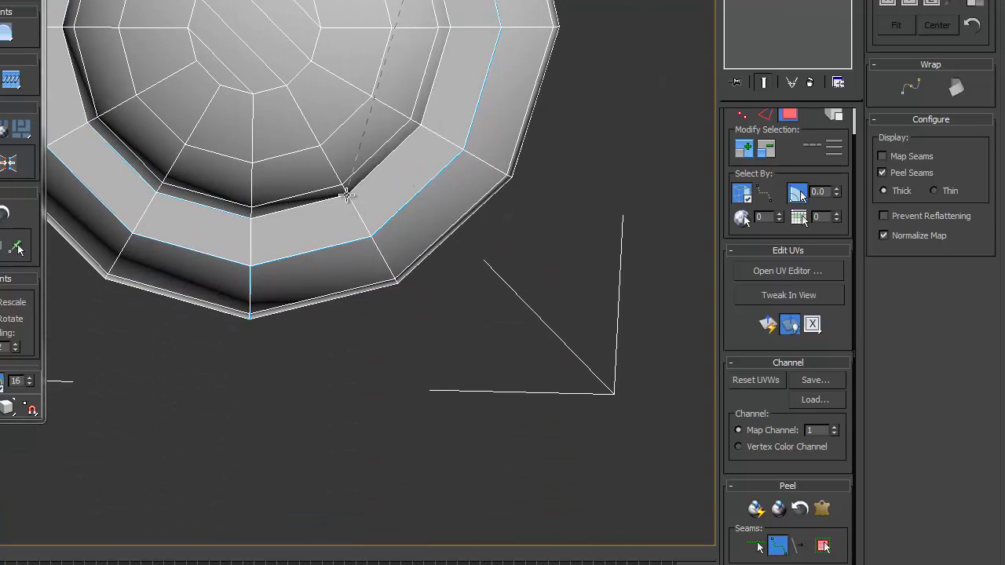
{"action": "left_click", "coordinate": [349, 198]}
{"action": "right_click", "coordinate": [291, 256]}
Select the handle's main shaft section by expanding a face selection out to its surrounding peel seams
{"action": "middle_click_drag", "start_coordinate": [326, 351], "coordinate": [338, 487]}
{"action": "scroll", "coordinate": [275, 315], "scroll_direction": "down", "scroll_amount": 7}
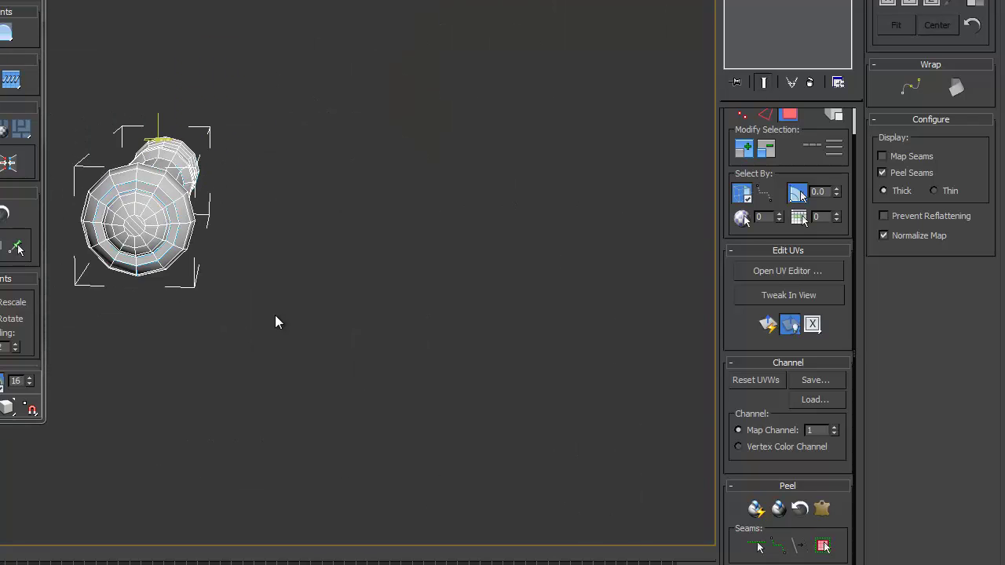
{"action": "middle_click_drag", "start_coordinate": [274, 315], "coordinate": [574, 355], "text": "alt"}
{"action": "scroll", "coordinate": [366, 310], "scroll_direction": "up", "scroll_amount": 4}
{"action": "middle_click_drag", "start_coordinate": [366, 309], "coordinate": [166, 297], "text": "alt"}
{"action": "middle_click_drag", "start_coordinate": [338, 238], "coordinate": [403, 310], "text": "alt"}
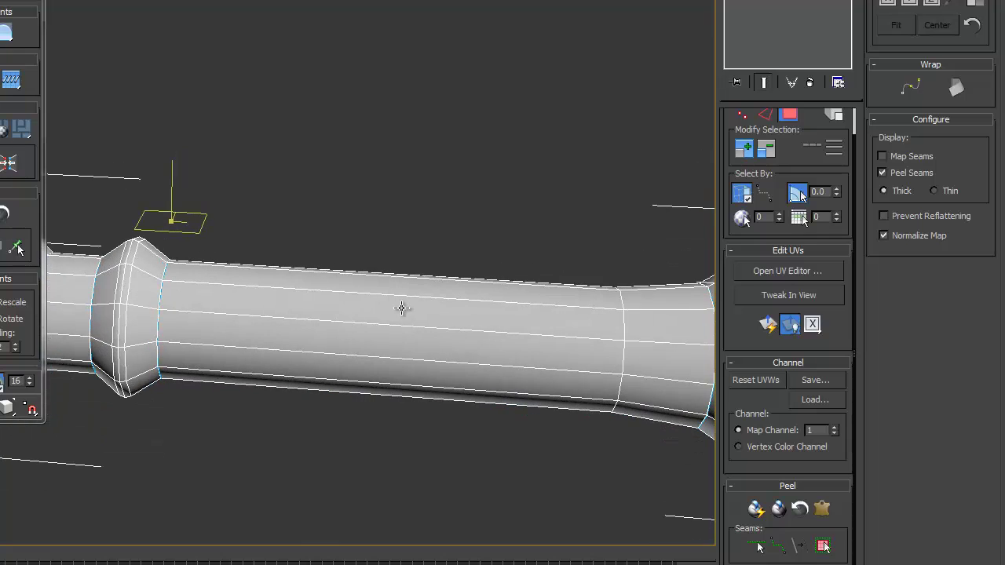
{"action": "left_click", "coordinate": [425, 286]}
{"action": "middle_click_drag", "start_coordinate": [513, 264], "coordinate": [538, 292], "text": "alt"}
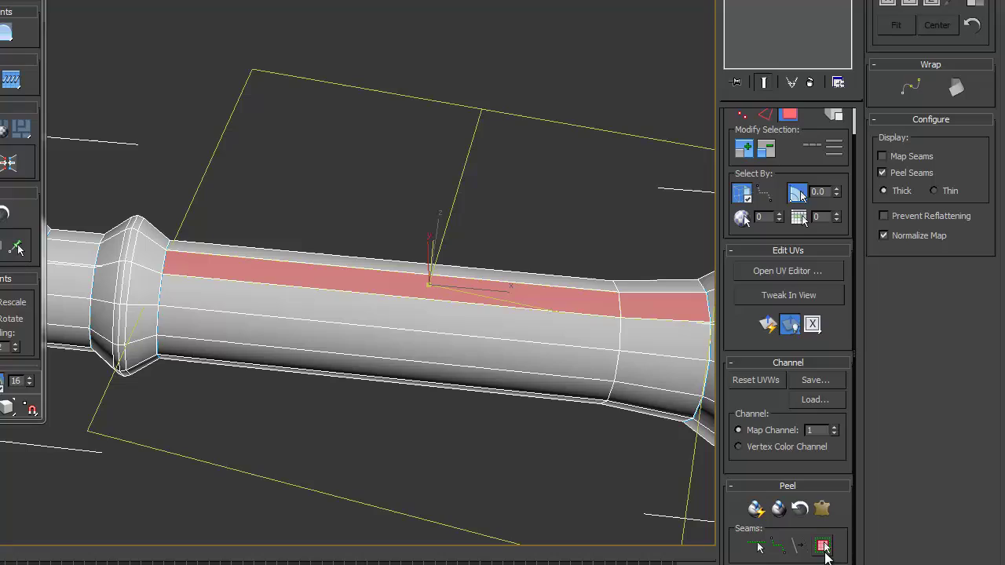
{"action": "left_click", "coordinate": [823, 547]}
{"action": "mouse_move", "coordinate": [465, 414]}
{"action": "middle_mouse_down", "text": "alt"}
{"action": "mouse_move", "coordinate": [515, 365]}
{"action": "mouse_move", "coordinate": [577, 331]}
{"action": "mouse_move", "coordinate": [584, 298]}
{"action": "mouse_move", "coordinate": [494, 330]}
{"action": "mouse_move", "coordinate": [455, 395]}
{"action": "mouse_move", "coordinate": [463, 404]}
{"action": "middle_mouse_up", "text": "alt"}
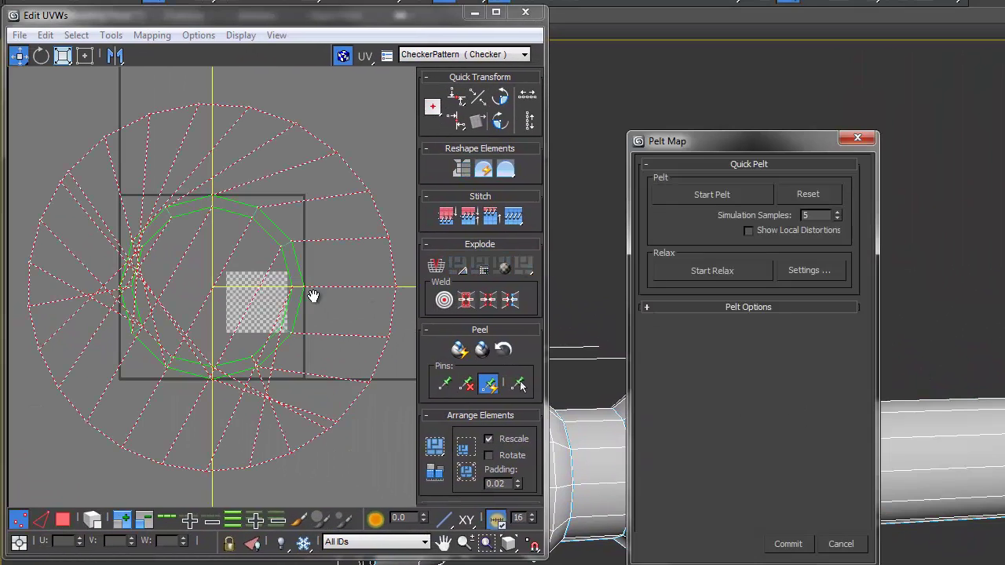
Run the pelt simulation on the main shaft section's UVs and stop it once the shell has been stretched out
{"action": "middle_click_drag", "start_coordinate": [314, 293], "coordinate": [335, 325]}
{"action": "middle_click_drag", "start_coordinate": [320, 281], "coordinate": [201, 235]}
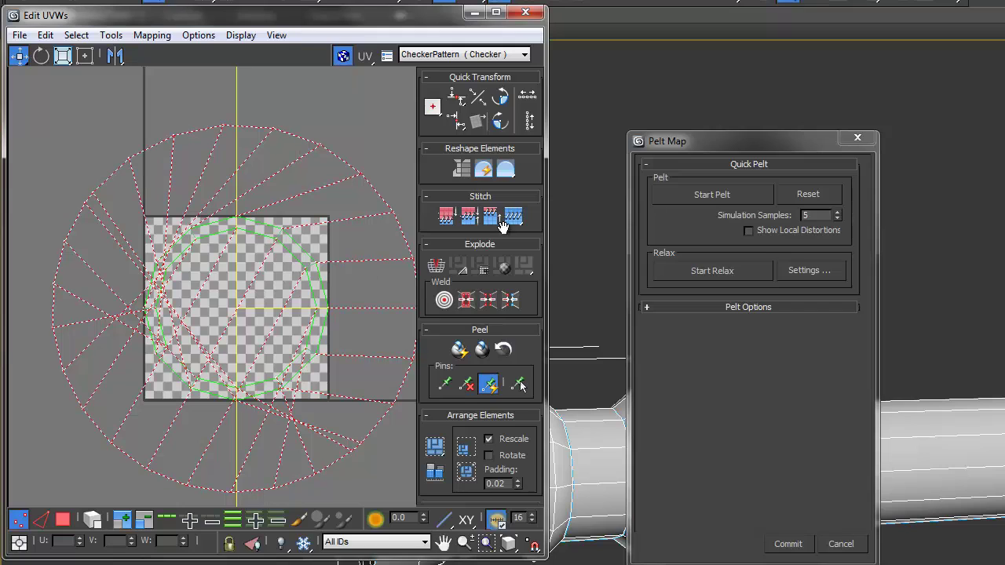
{"action": "left_click", "coordinate": [690, 194]}
{"action": "left_click", "coordinate": [690, 195]}
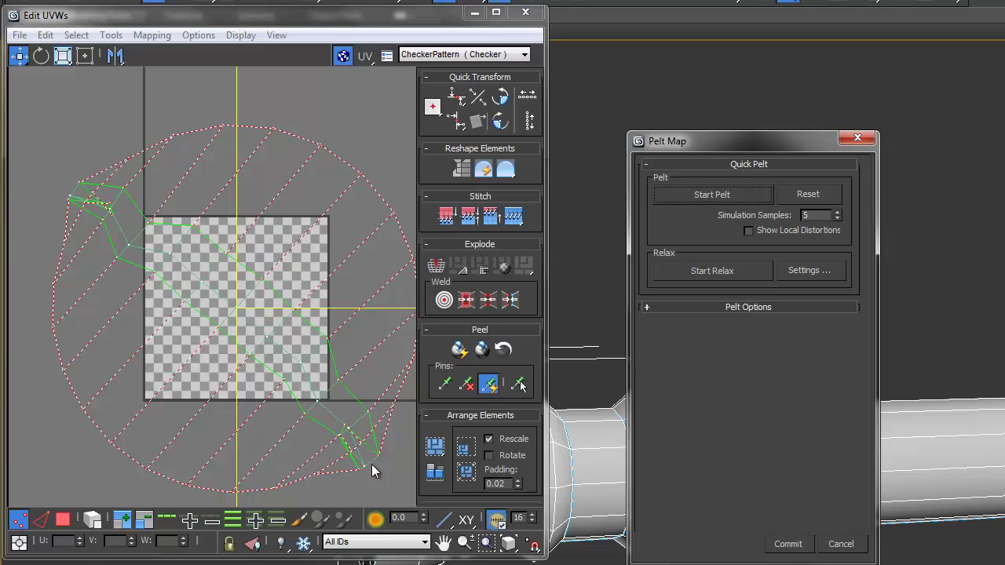
Relax the pelted shaft UVs with Relax By Face Angles, apply the result, and close the relax settings
{"action": "left_click", "coordinate": [795, 269]}
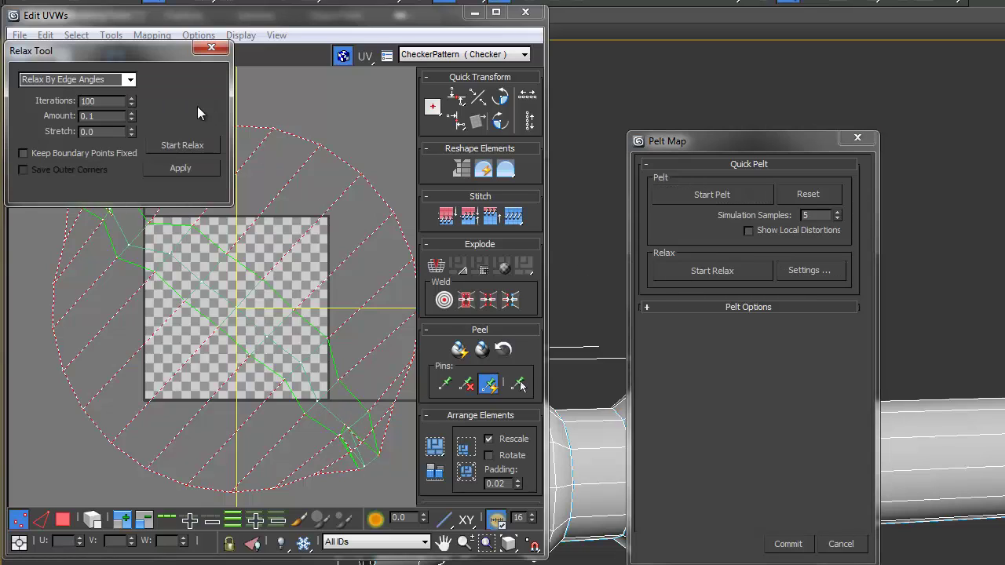
{"action": "left_click", "coordinate": [129, 79]}
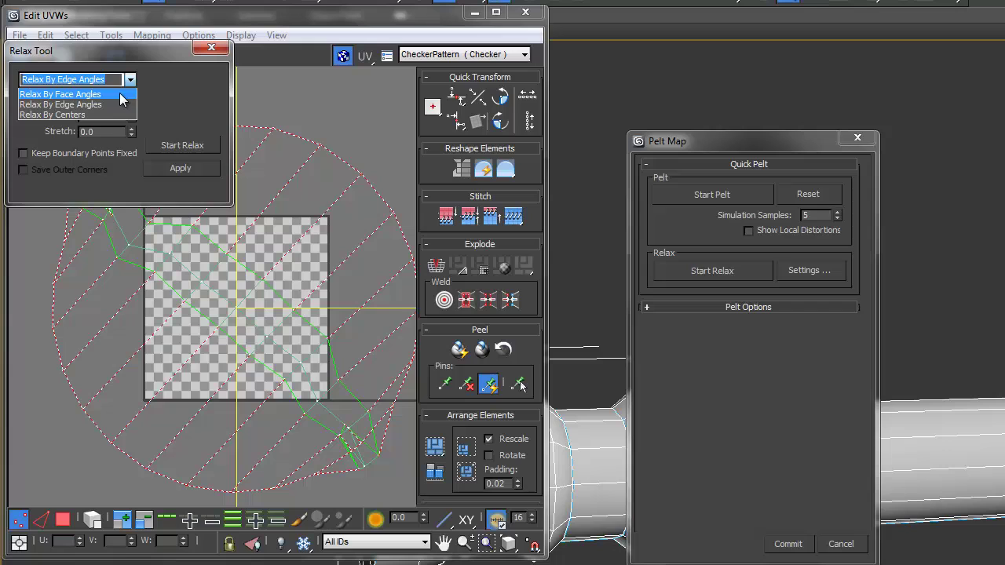
{"action": "left_click", "coordinate": [120, 94]}
{"action": "left_click", "coordinate": [186, 149]}
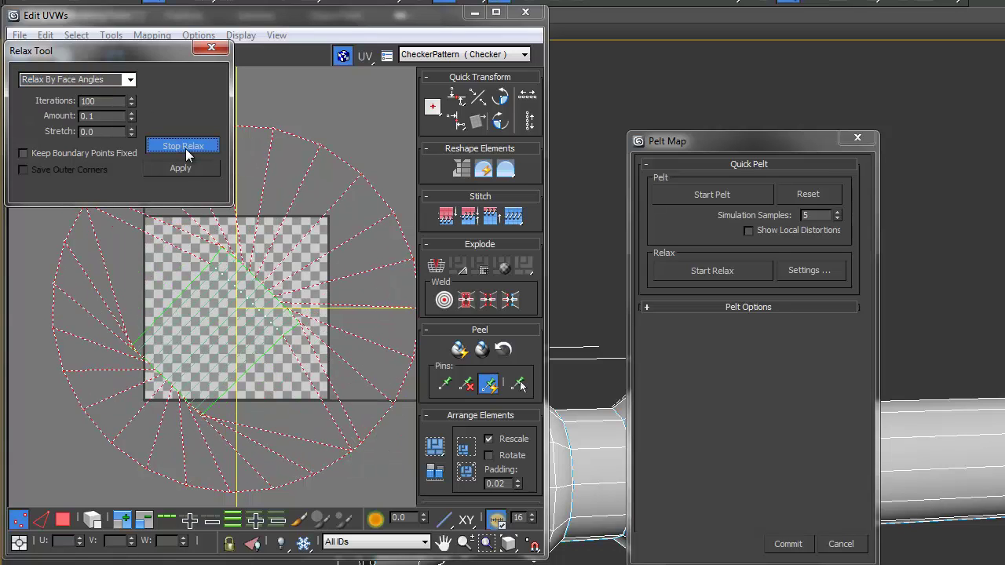
{"action": "left_click", "coordinate": [185, 149]}
{"action": "left_click", "coordinate": [183, 168]}
{"action": "left_click", "coordinate": [211, 47]}
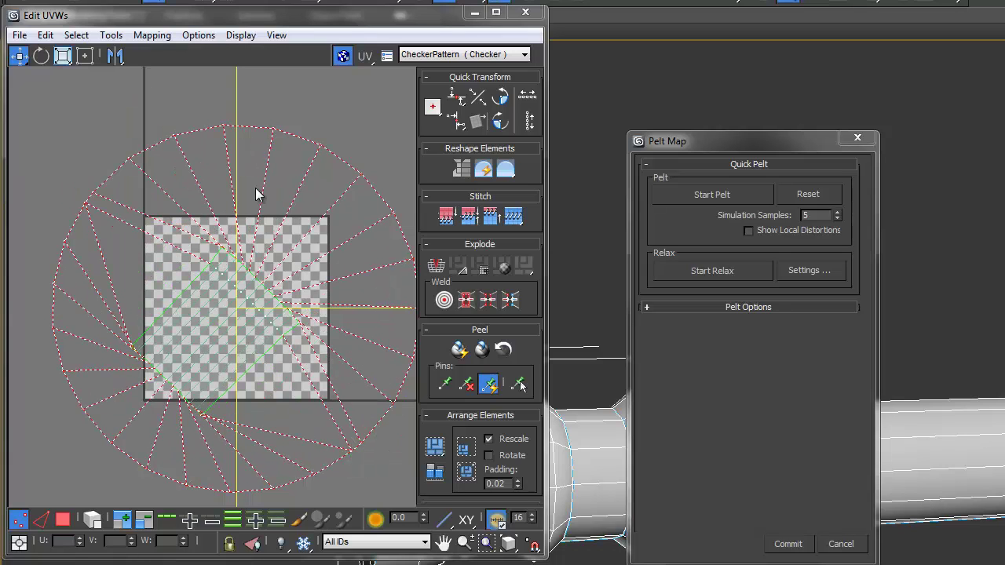
Commit the shaft's pelt mapping and move its UV shell into the empty area above the checker tile
{"action": "scroll", "coordinate": [289, 307], "scroll_direction": "up", "scroll_amount": 3}
{"action": "middle_click_drag", "start_coordinate": [292, 318], "coordinate": [300, 274]}
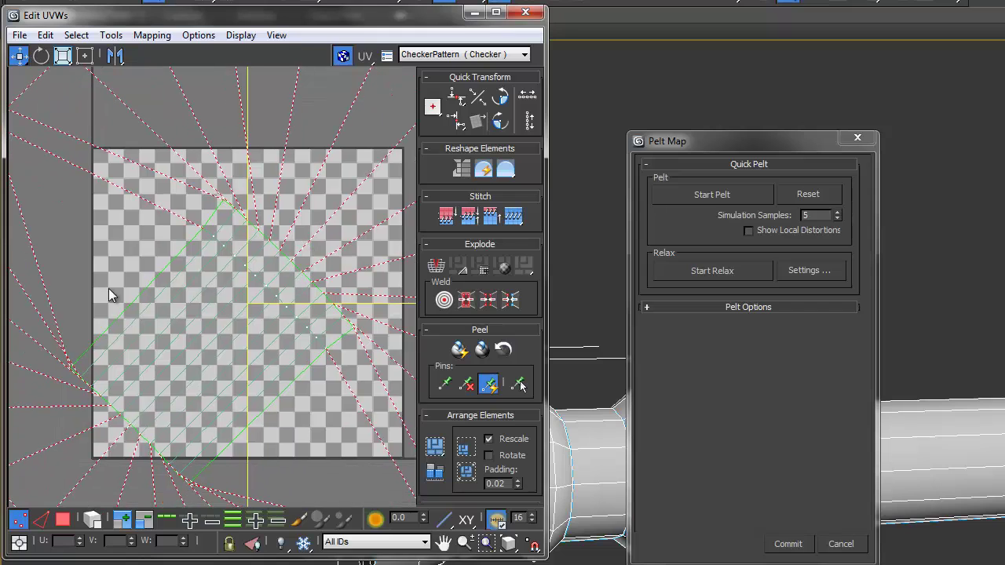
{"action": "left_click", "coordinate": [797, 549]}
{"action": "scroll", "coordinate": [263, 314], "scroll_direction": "down", "scroll_amount": 2}
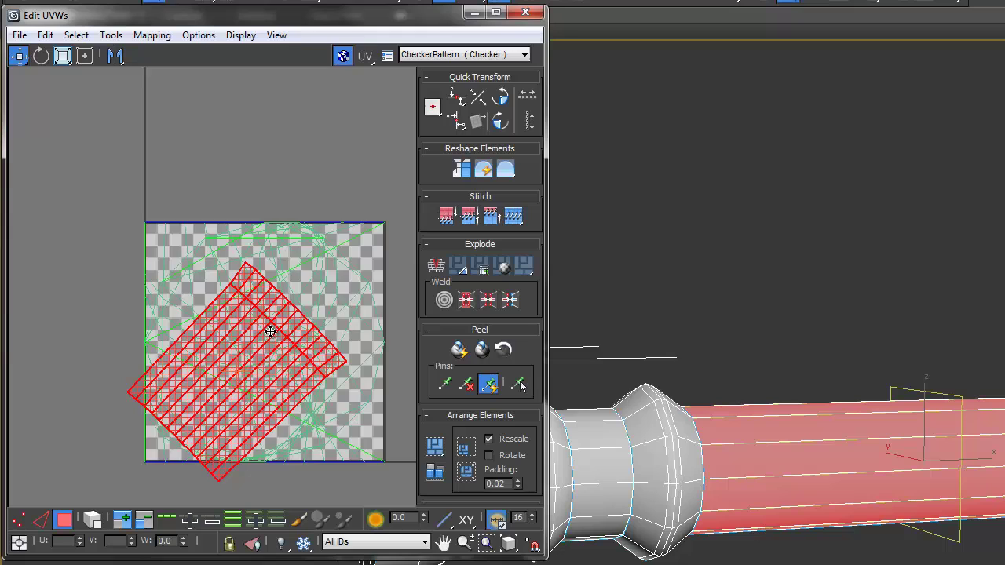
{"action": "scroll", "coordinate": [270, 331], "scroll_direction": "down", "scroll_amount": 2}
{"action": "left_click_drag", "start_coordinate": [261, 347], "coordinate": [197, 172]}
{"action": "middle_click_drag", "start_coordinate": [292, 189], "coordinate": [329, 274]}
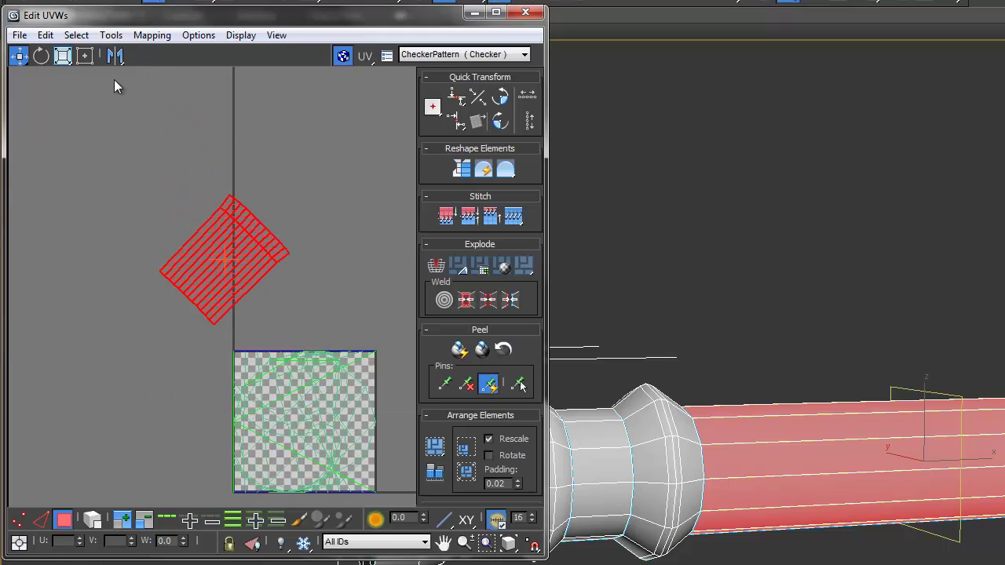
Rotate the shaft's UV shell upright in Freeform mode with its short flared band at the bottom, and deselect it
{"action": "left_click", "coordinate": [87, 55]}
{"action": "middle_click_drag", "start_coordinate": [239, 169], "coordinate": [273, 227]}
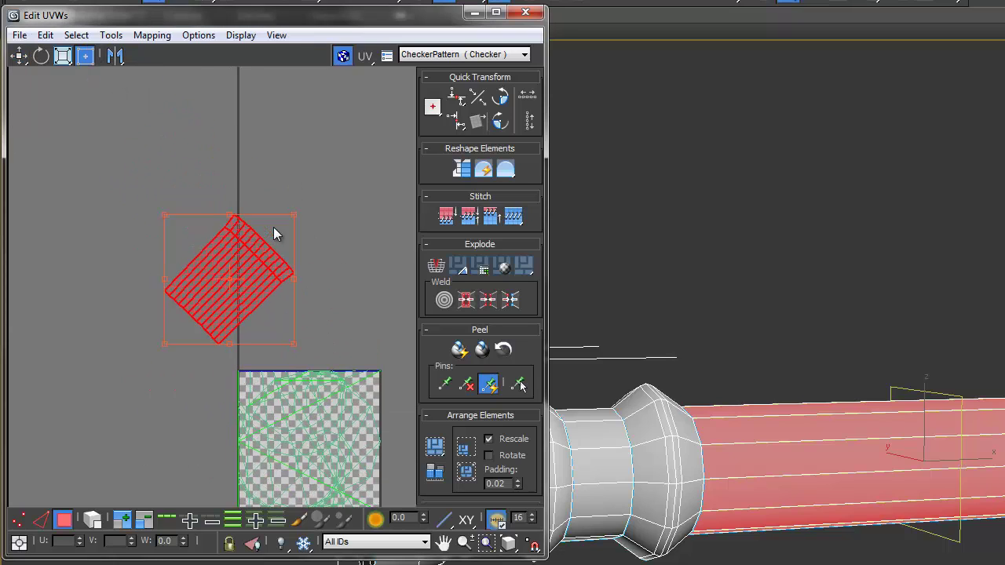
{"action": "scroll", "coordinate": [273, 227], "scroll_direction": "up", "scroll_amount": 3}
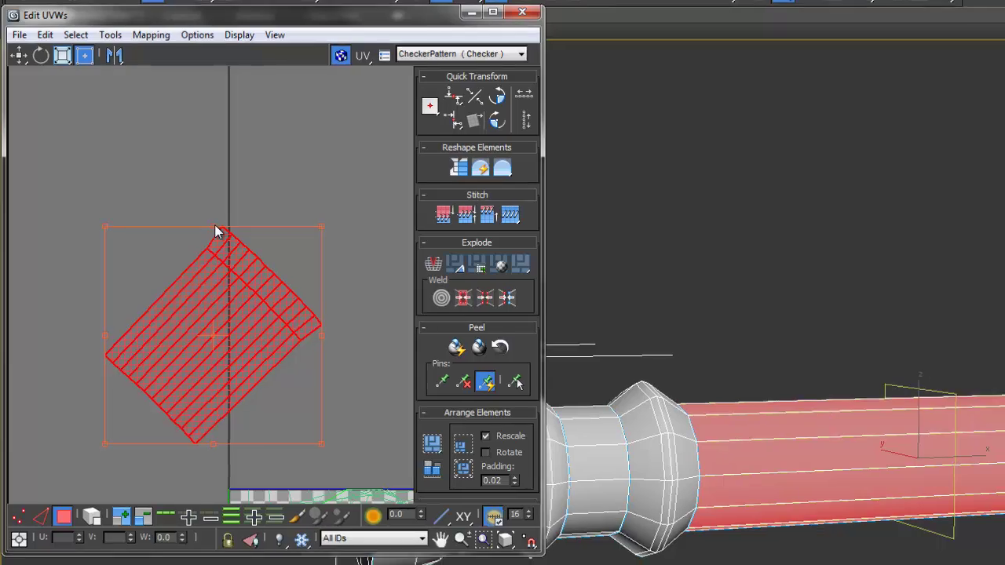
{"action": "left_click_drag", "start_coordinate": [216, 229], "coordinate": [421, 383]}
{"action": "left_click_drag", "start_coordinate": [341, 307], "coordinate": [374, 481]}
{"action": "left_click", "coordinate": [246, 265]}
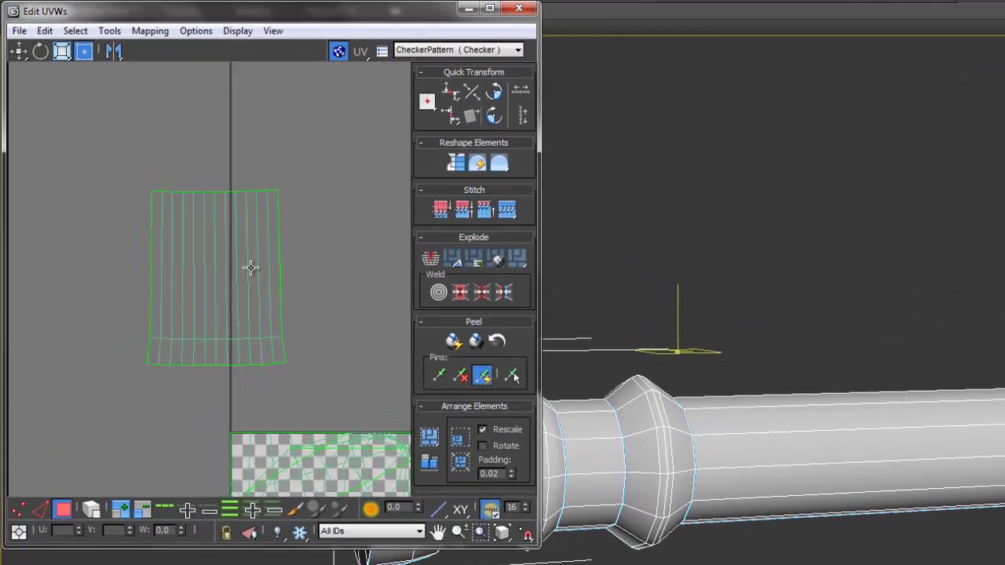
Select the entire top border edge loop of the shaft's UV shell and align it horizontally
{"action": "left_click", "coordinate": [41, 515]}
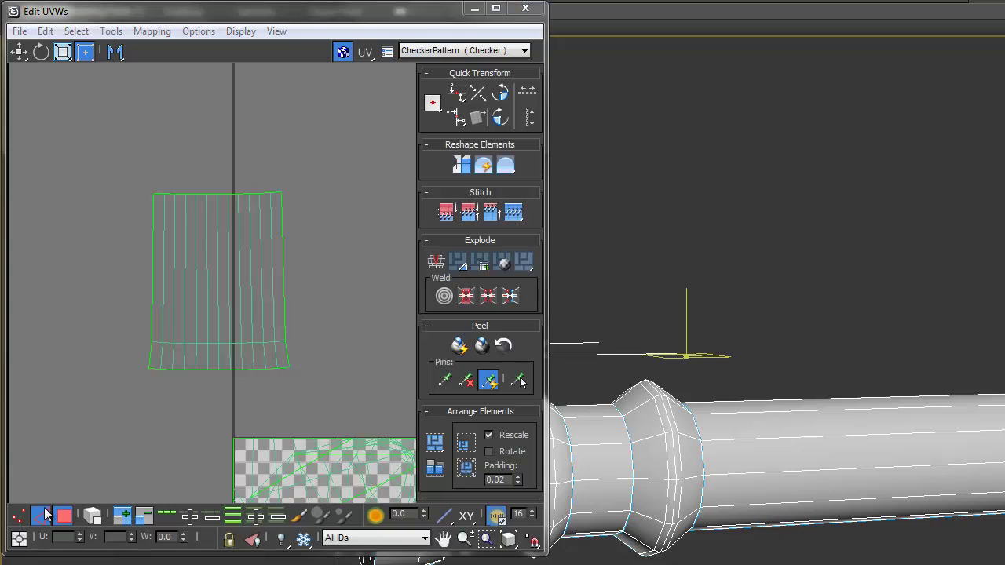
{"action": "middle_click_drag", "start_coordinate": [216, 234], "coordinate": [197, 309]}
{"action": "scroll", "coordinate": [192, 302], "scroll_direction": "up", "scroll_amount": 3}
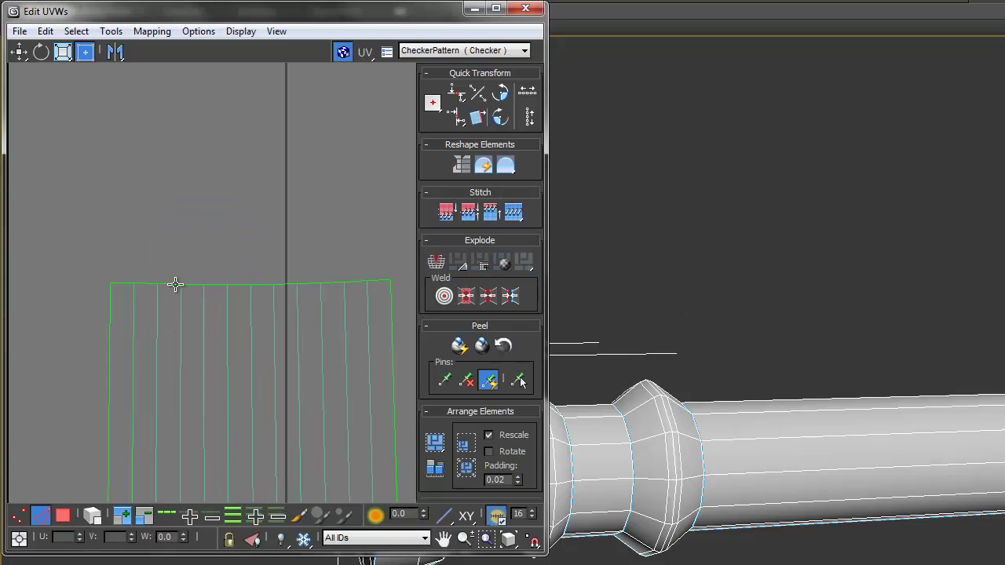
{"action": "left_click", "coordinate": [175, 284]}
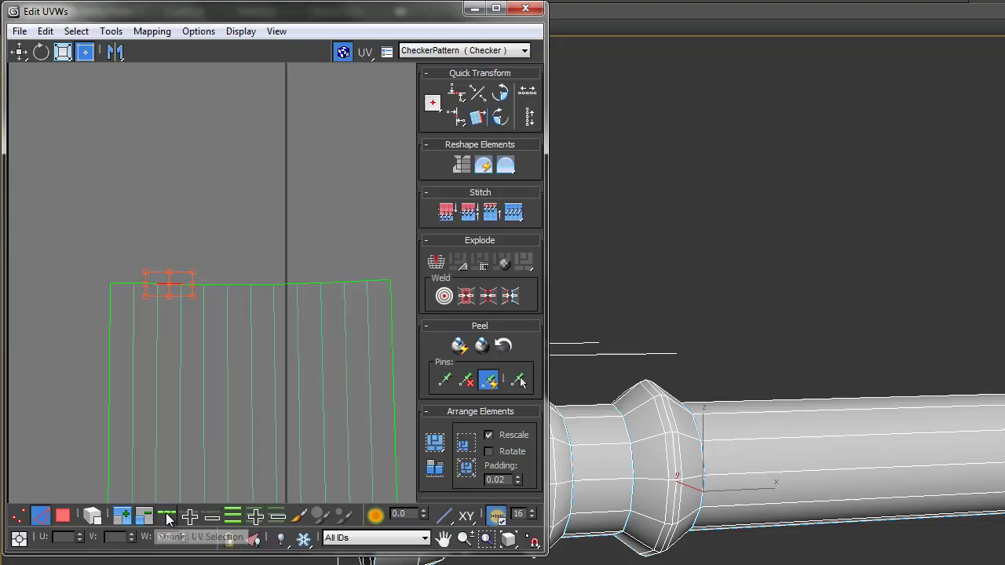
{"action": "left_click", "coordinate": [166, 513]}
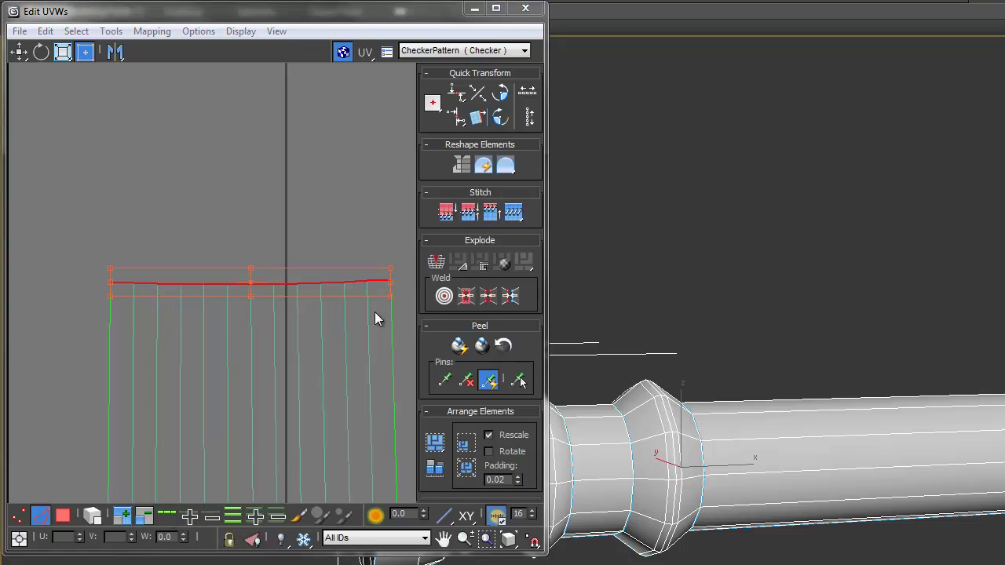
{"action": "middle_click_drag", "start_coordinate": [300, 406], "coordinate": [291, 272]}
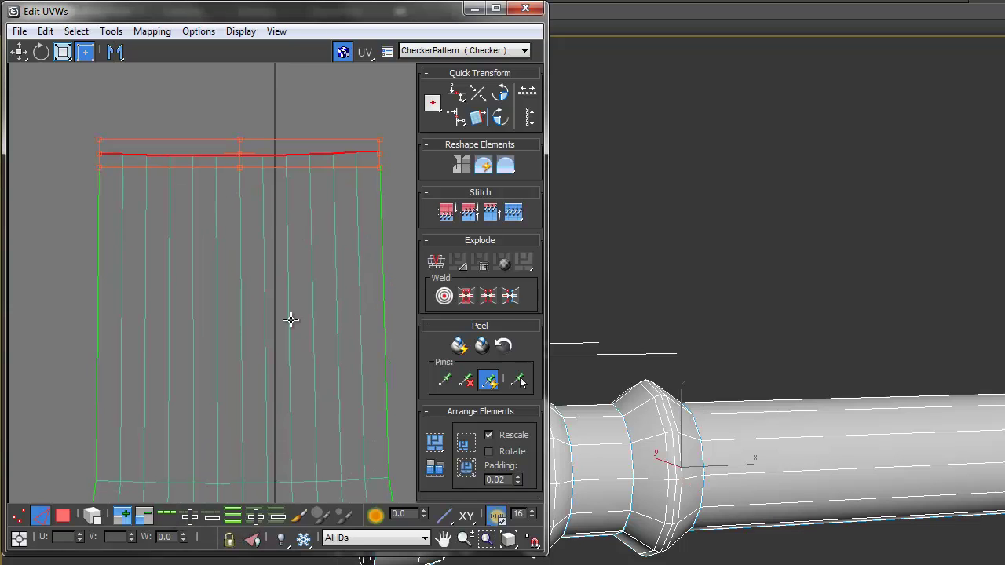
{"action": "scroll", "coordinate": [291, 321], "scroll_direction": "down", "scroll_amount": 1}
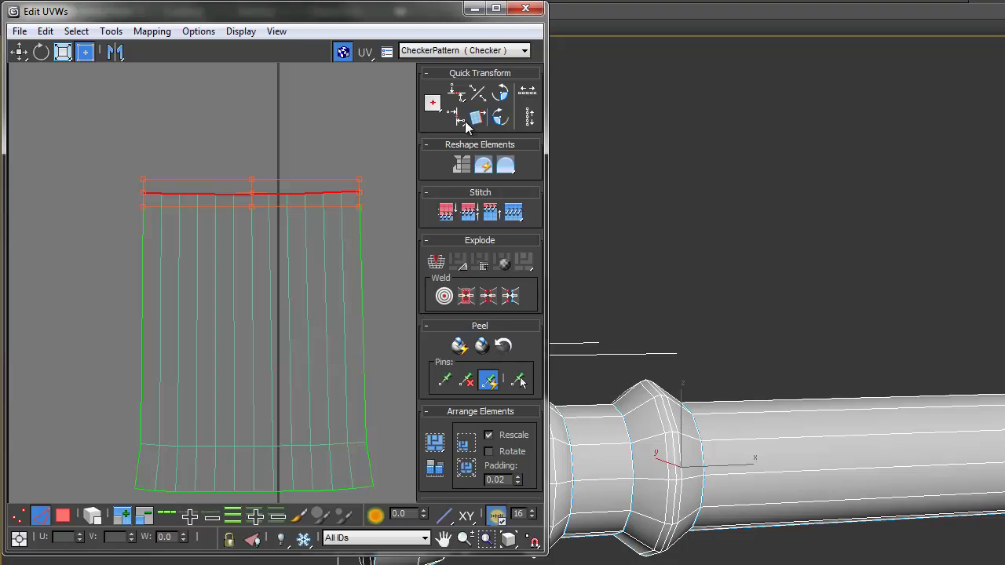
{"action": "left_click", "coordinate": [458, 98]}
Align the shell's lower interior edge loop and its bottom border loop horizontally, selecting each as a full loop
{"action": "middle_click_drag", "start_coordinate": [291, 229], "coordinate": [311, 134]}
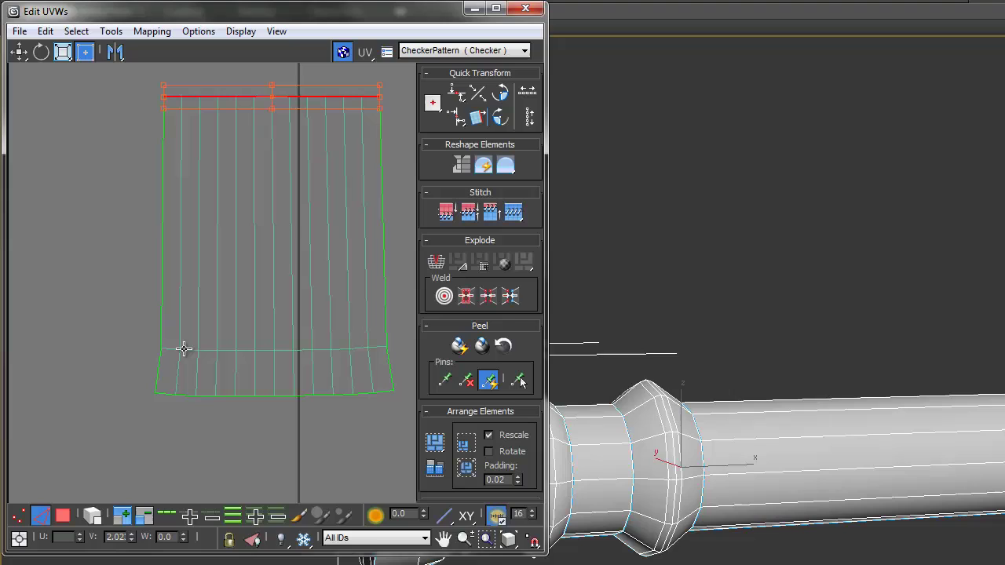
{"action": "left_click", "coordinate": [189, 349]}
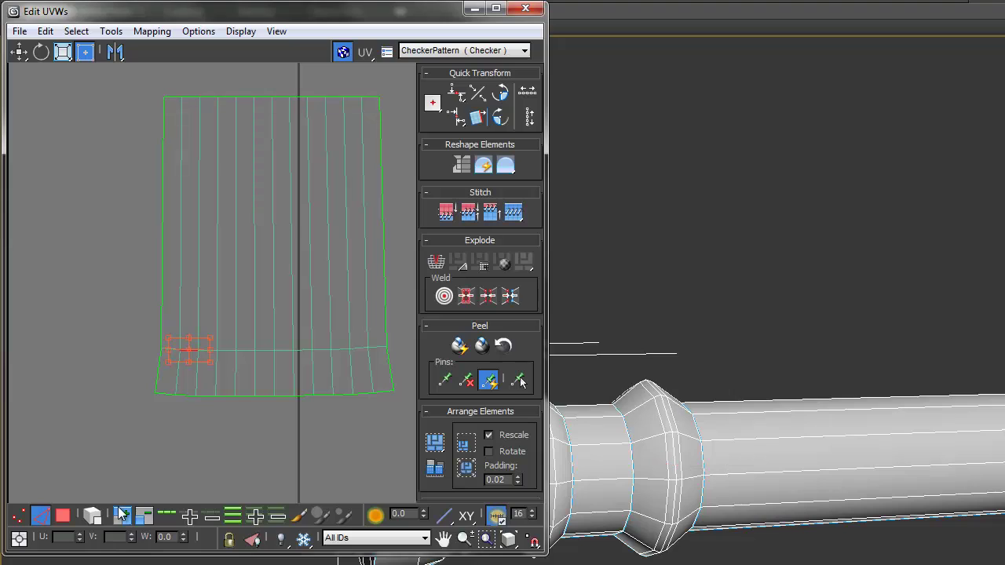
{"action": "left_click", "coordinate": [164, 514]}
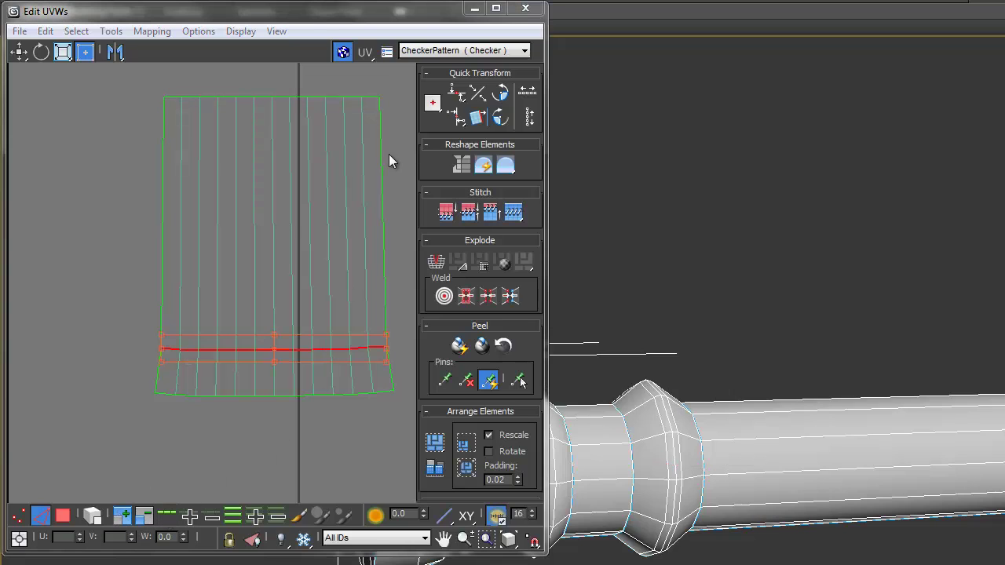
{"action": "left_click", "coordinate": [455, 114]}
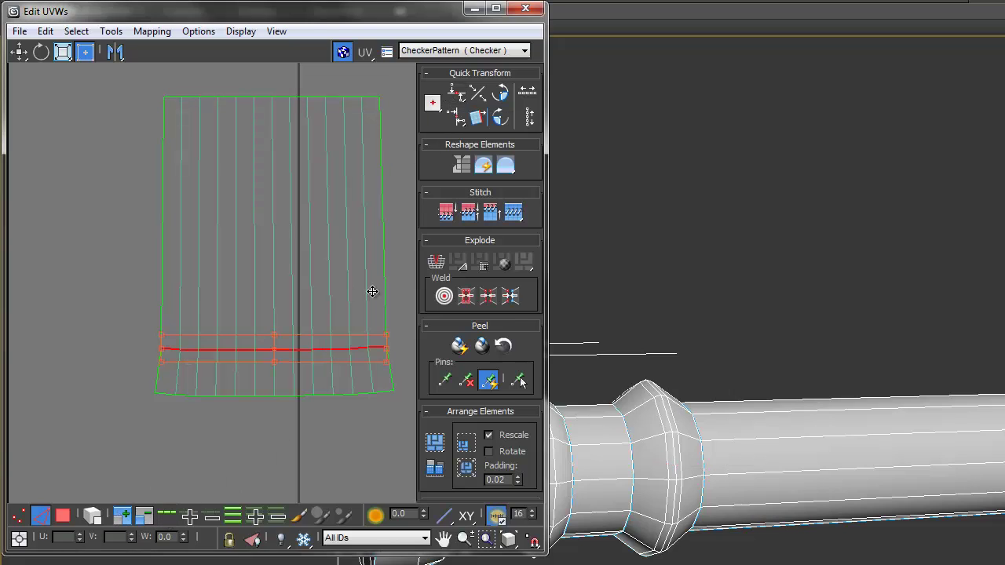
{"action": "left_click", "coordinate": [207, 395]}
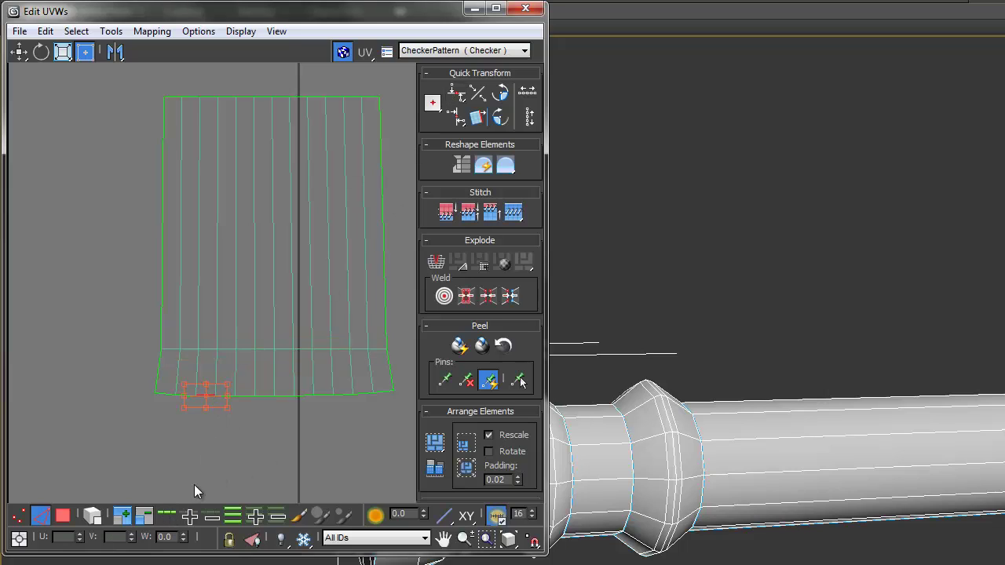
{"action": "left_click", "coordinate": [166, 514]}
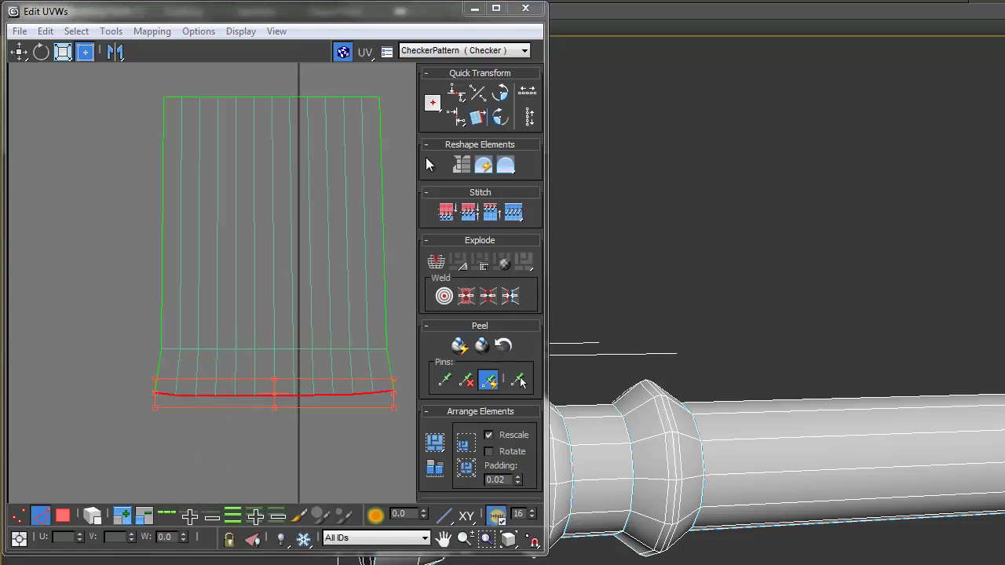
{"action": "left_click", "coordinate": [456, 94]}
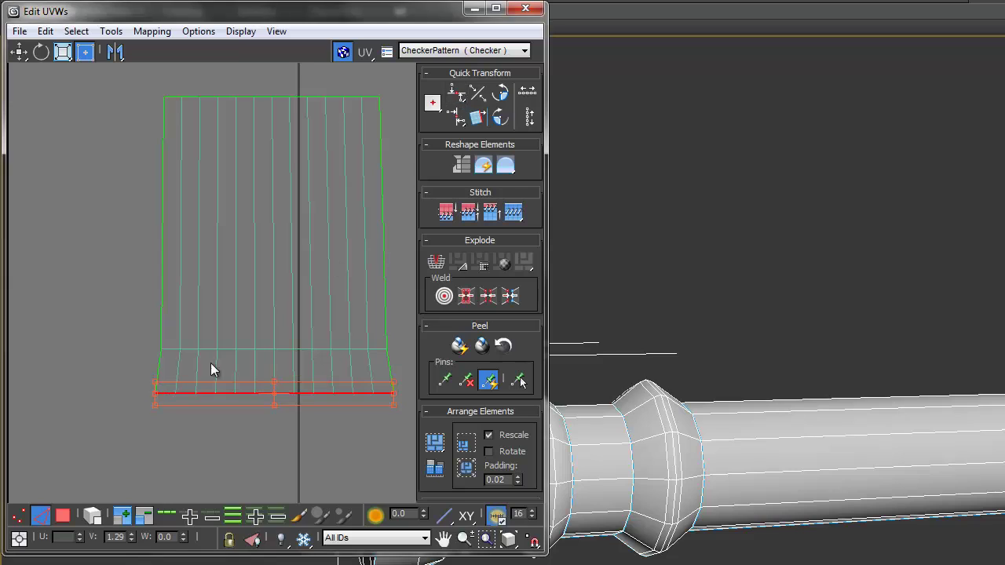
Align the shell's full left and right border edge loops vertically
{"action": "double_click", "coordinate": [161, 238]}
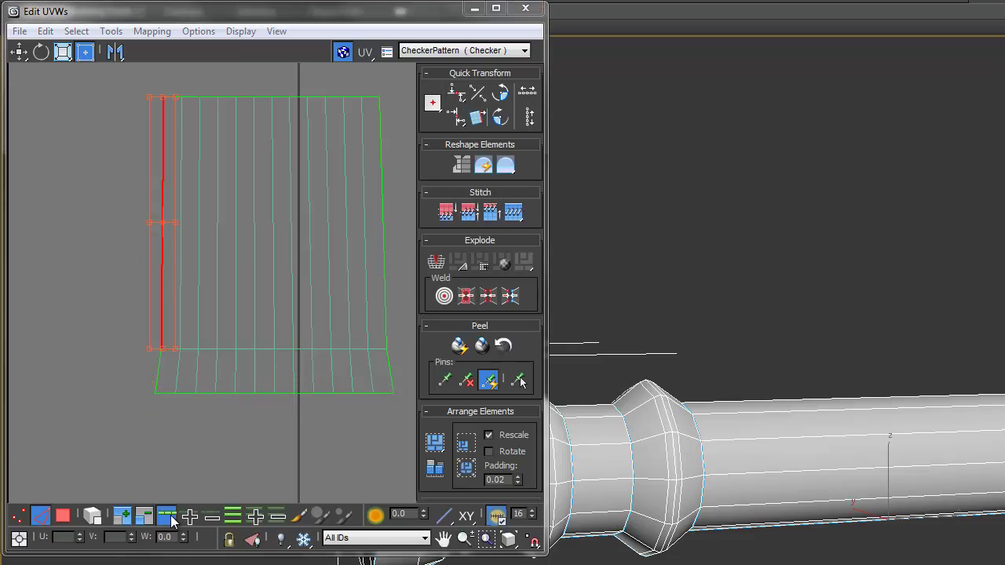
{"action": "left_click", "coordinate": [170, 515]}
{"action": "left_click", "coordinate": [460, 117]}
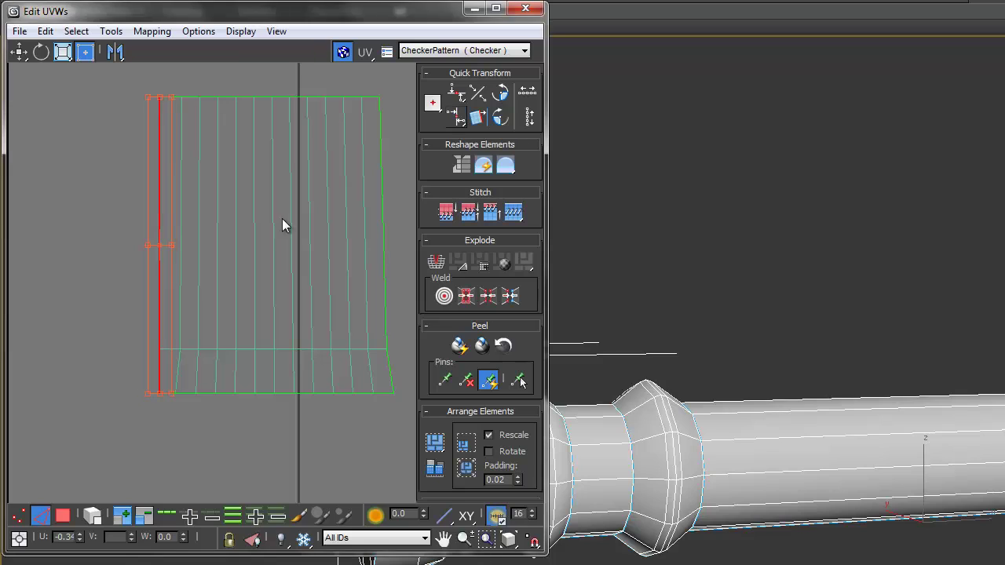
{"action": "double_click", "coordinate": [385, 240]}
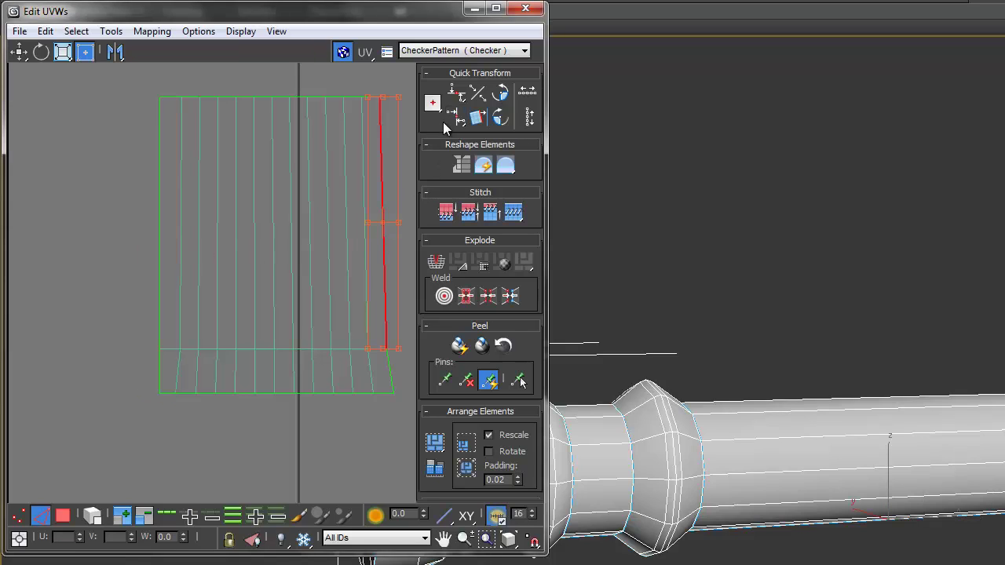
{"action": "left_click", "coordinate": [166, 516]}
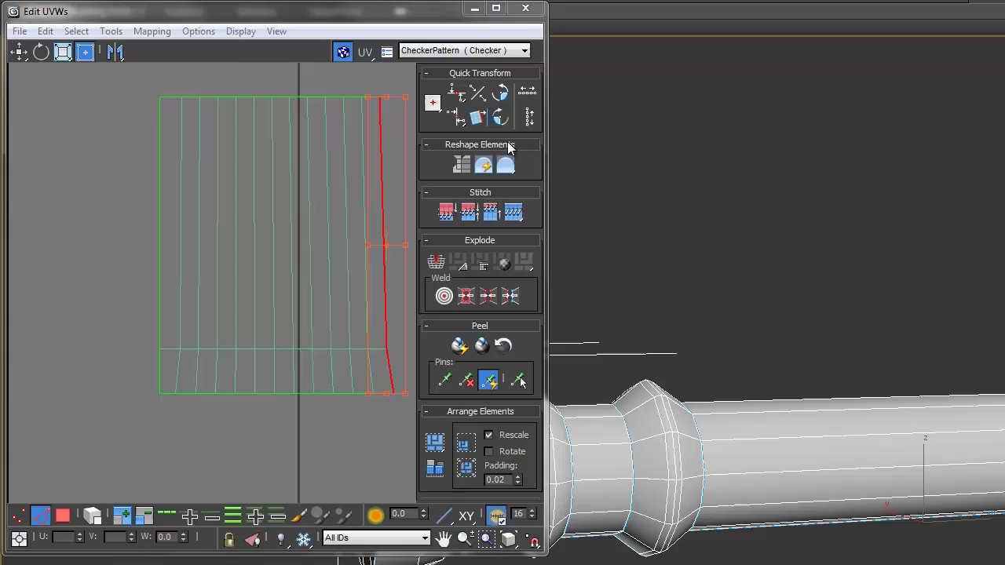
{"action": "left_click", "coordinate": [452, 116]}
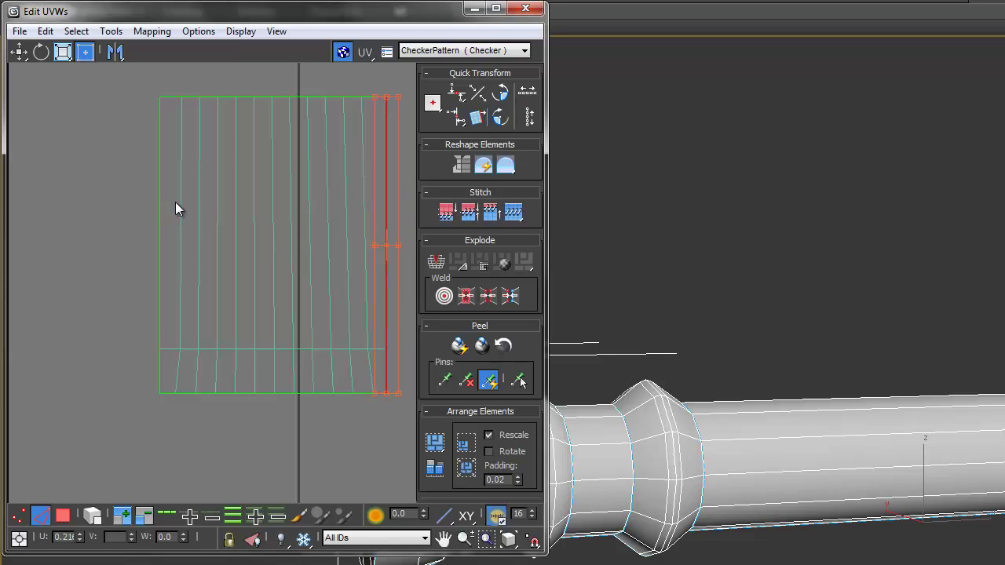
Align the first four interior vertical edge loops from the left border of the shaft's UV shell vertically, each selected as a full loop
{"action": "double_click", "coordinate": [181, 201]}
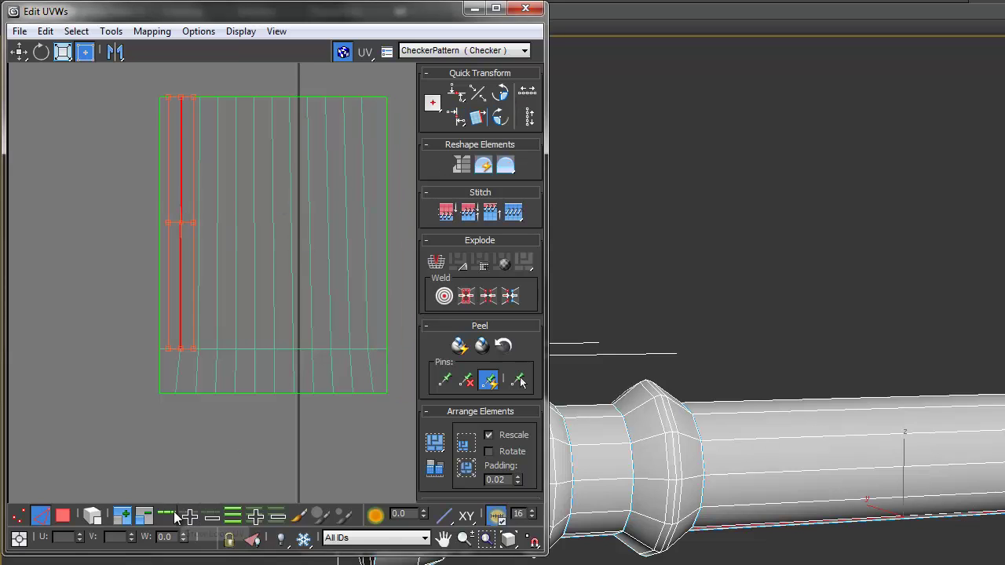
{"action": "left_click", "coordinate": [166, 515]}
{"action": "left_click", "coordinate": [450, 117]}
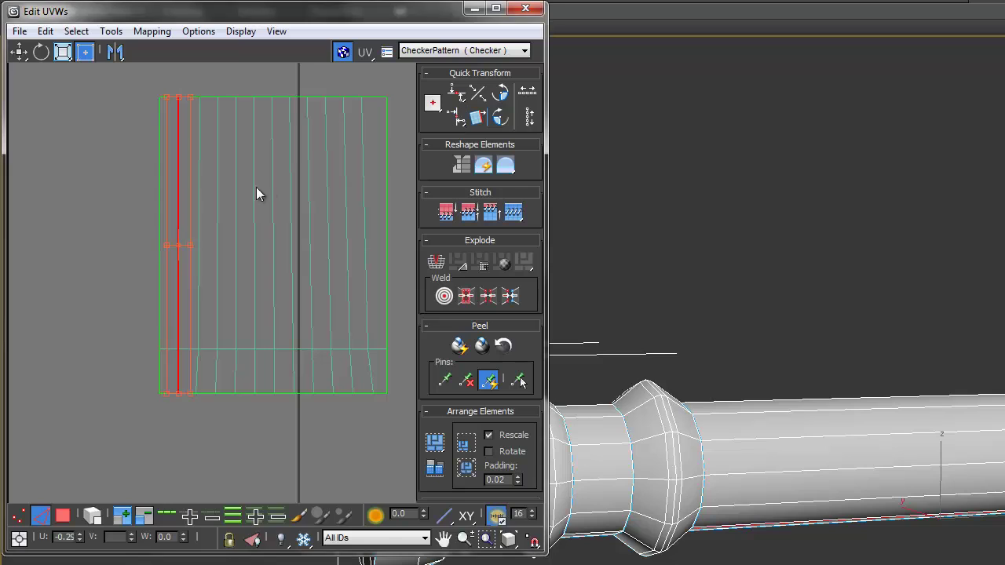
{"action": "double_click", "coordinate": [198, 187]}
{"action": "left_click", "coordinate": [166, 516]}
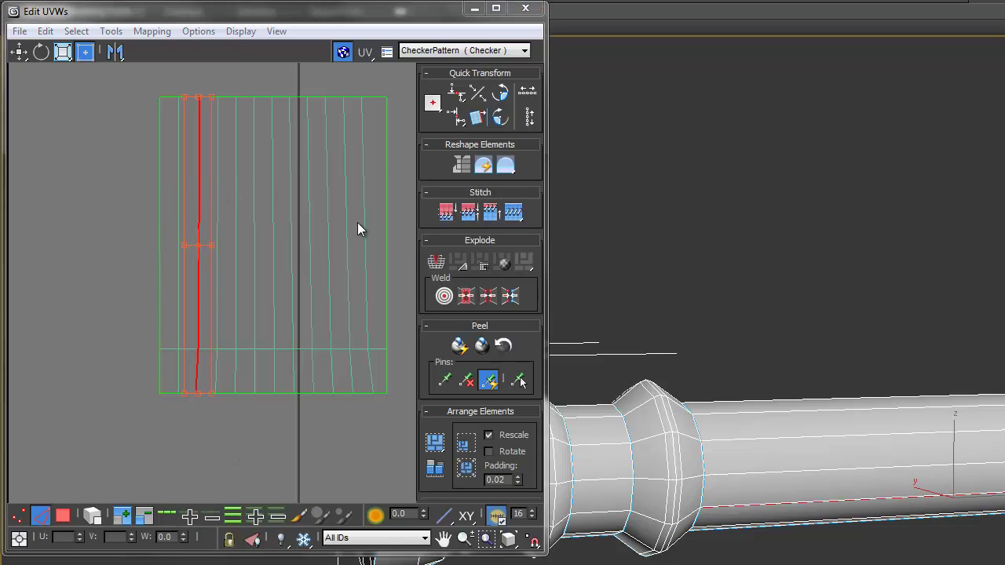
{"action": "left_click", "coordinate": [450, 118]}
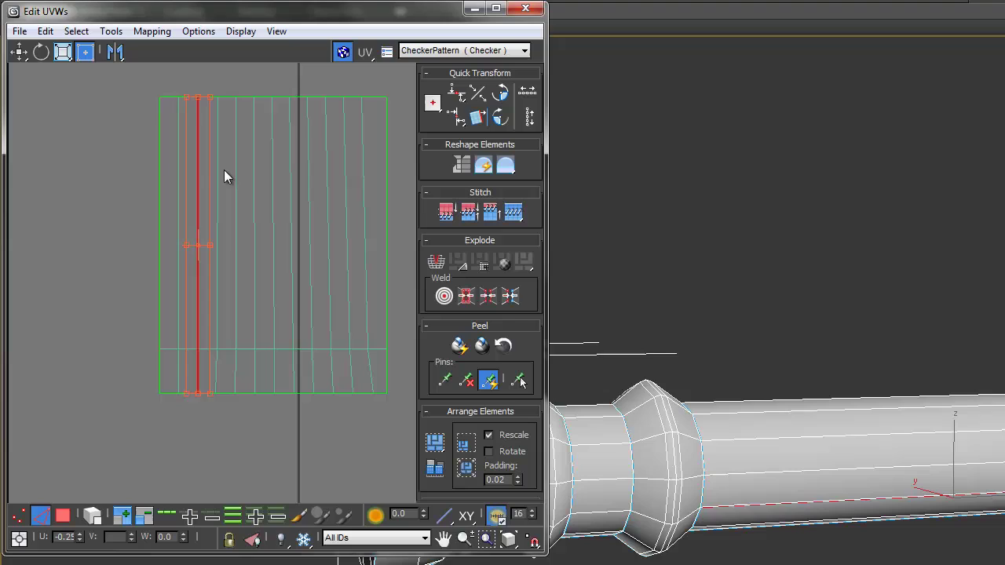
{"action": "double_click", "coordinate": [217, 172]}
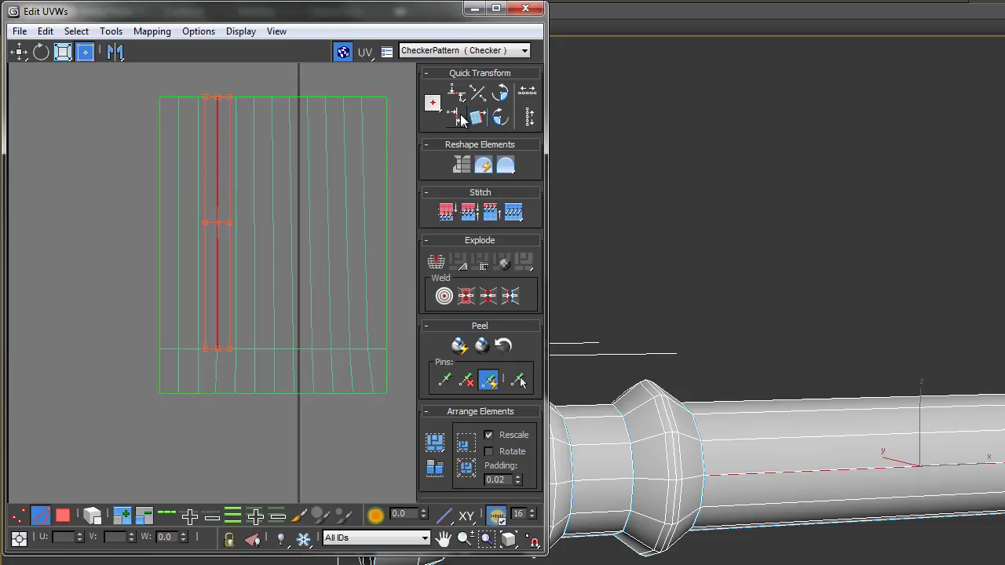
{"action": "left_click", "coordinate": [166, 516]}
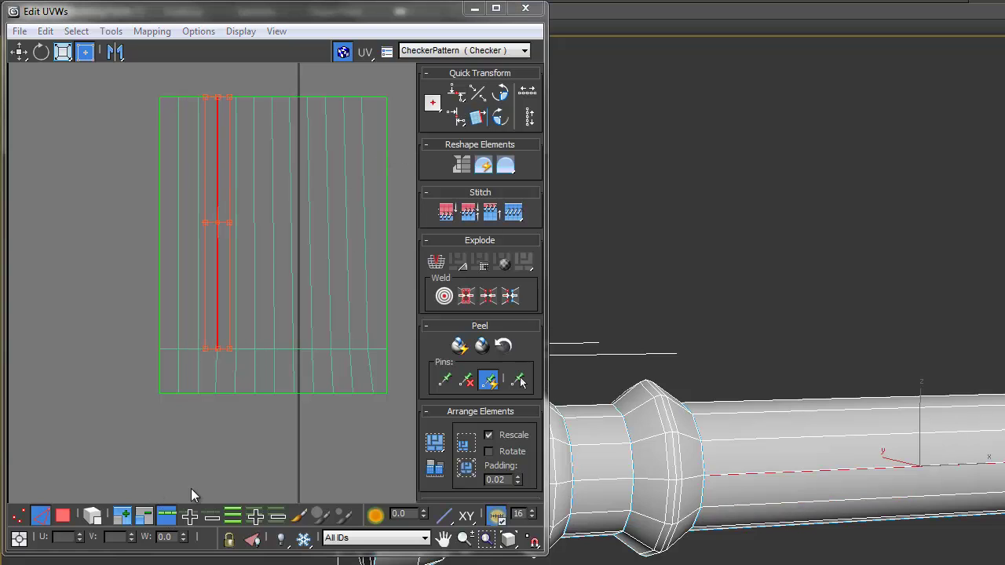
{"action": "left_click", "coordinate": [452, 119]}
{"action": "double_click", "coordinate": [237, 173]}
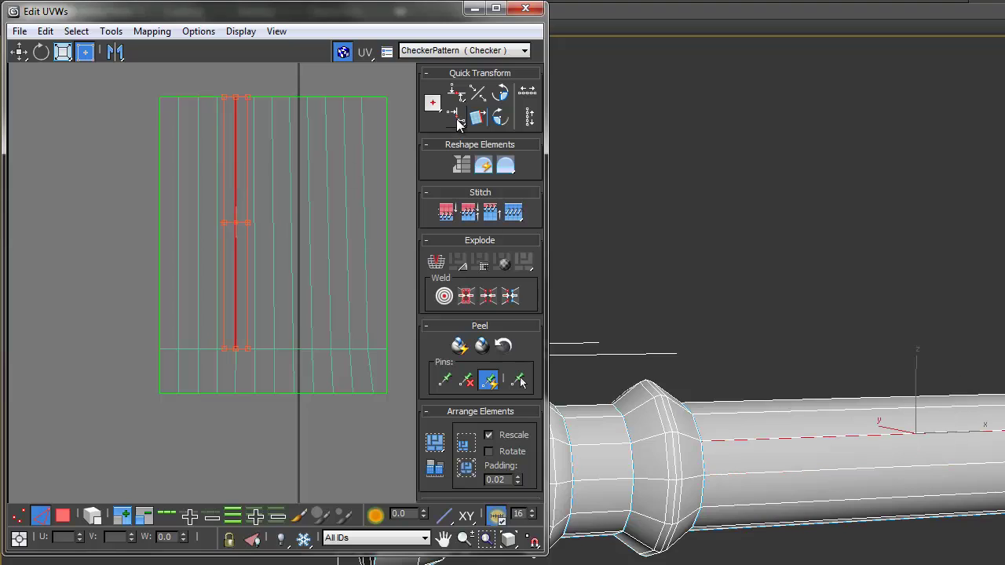
{"action": "left_click", "coordinate": [166, 515]}
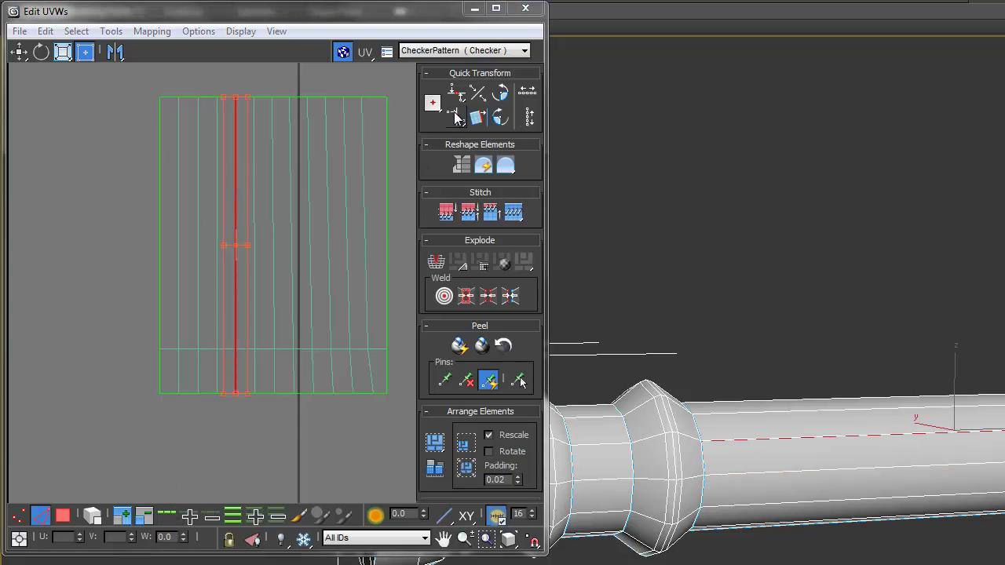
Straighten the fifth through eighth interior lengthwise edge loops of the shaft's UV shell vertically, extending each selection through the short bottom band
{"action": "double_click", "coordinate": [255, 210]}
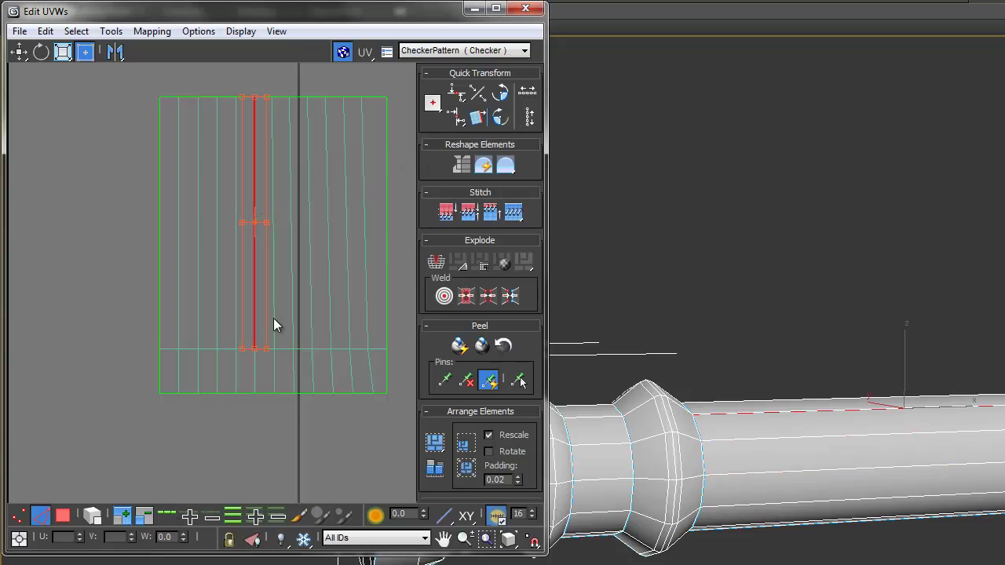
{"action": "left_click", "coordinate": [167, 514]}
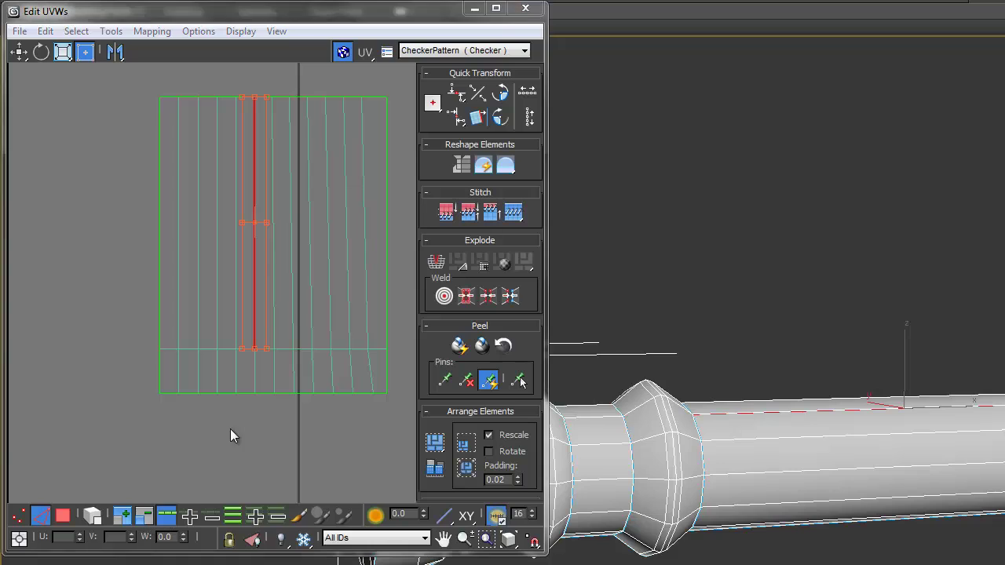
{"action": "double_click", "coordinate": [274, 177]}
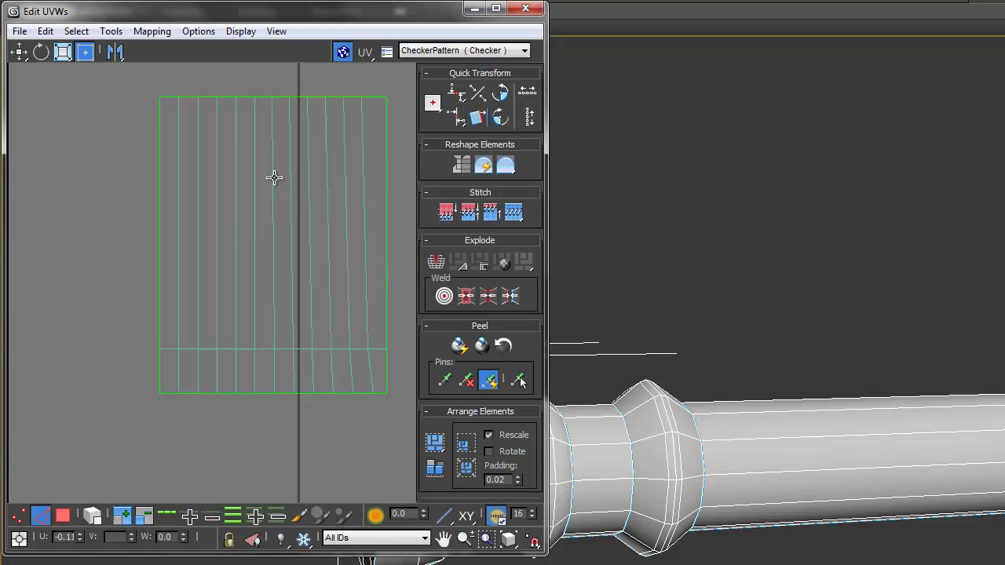
{"action": "left_click", "coordinate": [174, 512]}
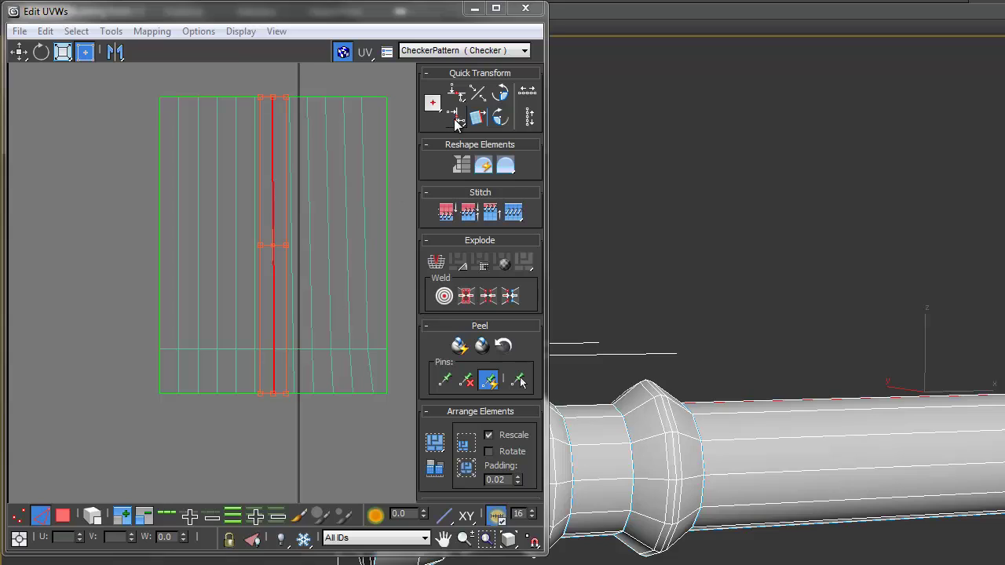
{"action": "double_click", "coordinate": [291, 183]}
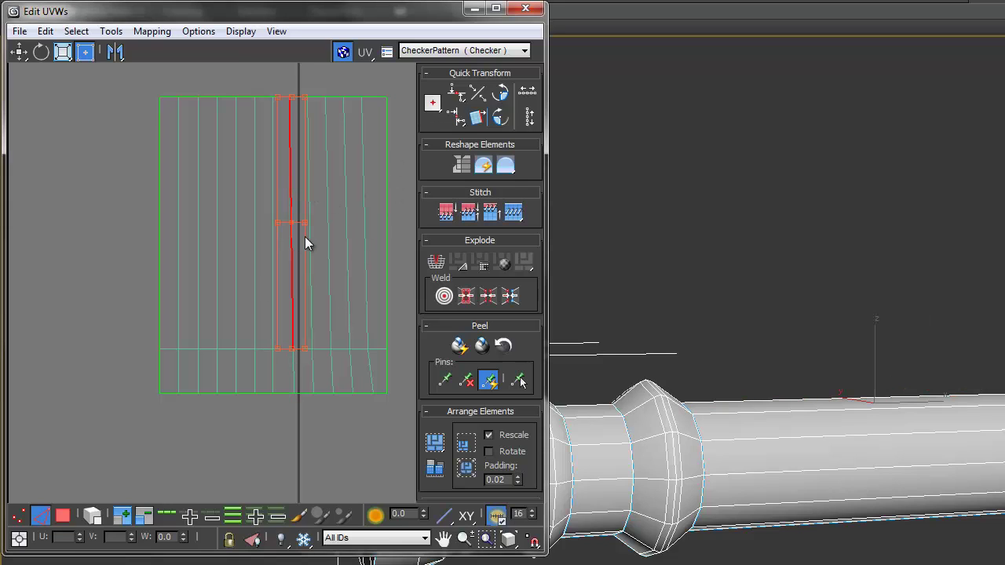
{"action": "left_click", "coordinate": [168, 513]}
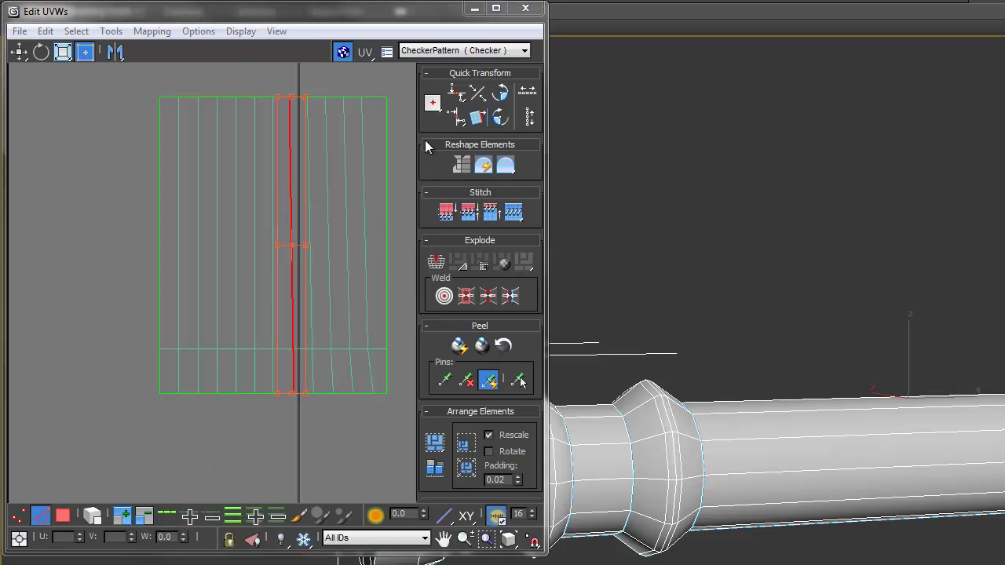
{"action": "double_click", "coordinate": [312, 194]}
{"action": "left_click", "coordinate": [169, 515]}
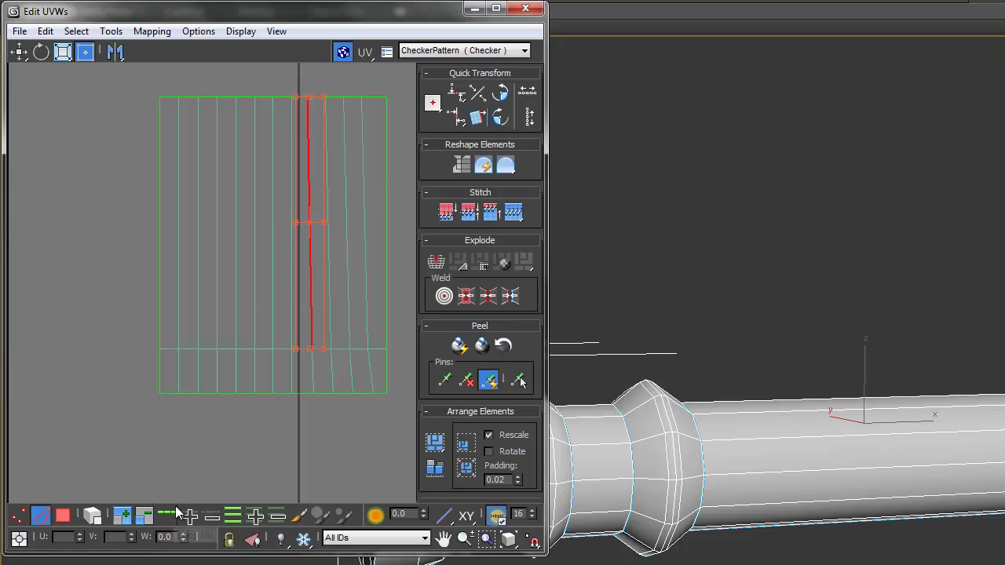
{"action": "left_click", "coordinate": [456, 116]}
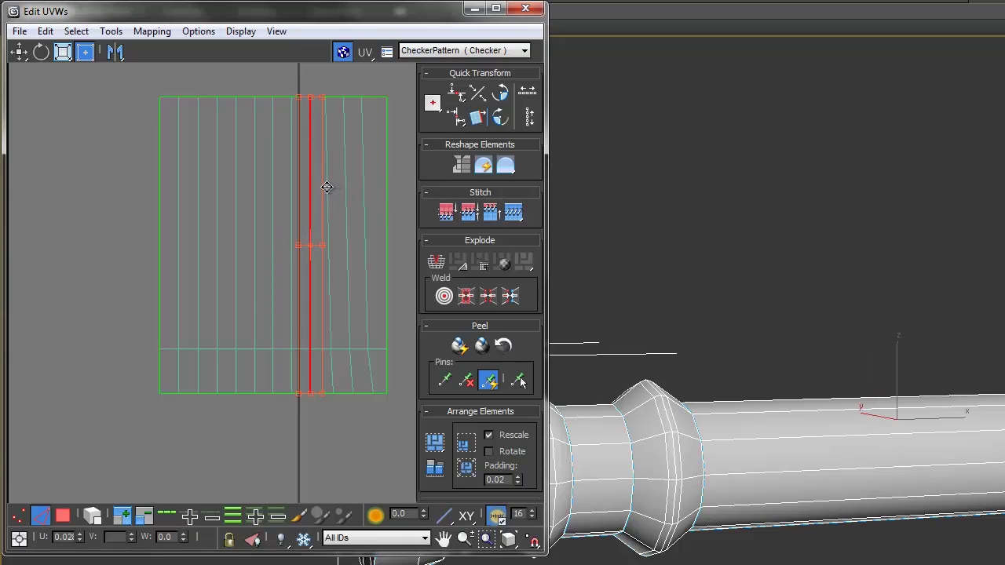
Align the last three interior edge loops beside the shell's right border vertically, full length, and deselect the edges
{"action": "double_click", "coordinate": [327, 187]}
{"action": "left_click", "coordinate": [169, 515]}
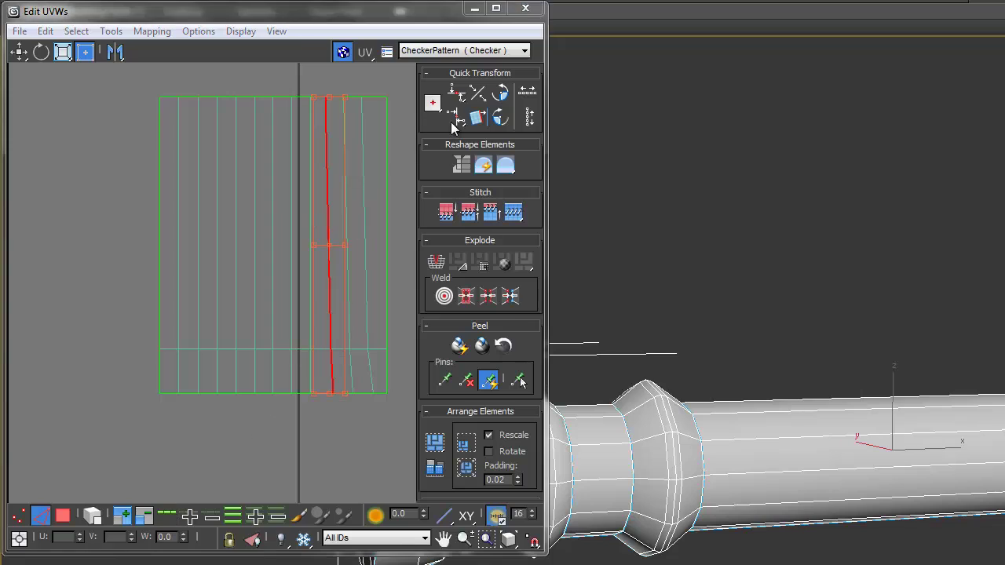
{"action": "left_click", "coordinate": [455, 117]}
{"action": "double_click", "coordinate": [345, 197]}
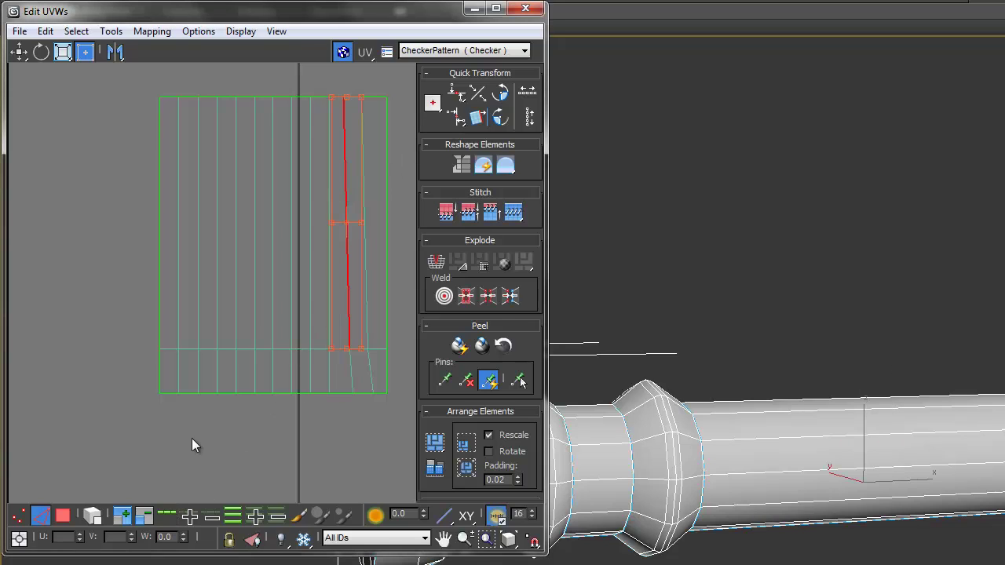
{"action": "left_click", "coordinate": [169, 514]}
{"action": "left_click", "coordinate": [459, 124]}
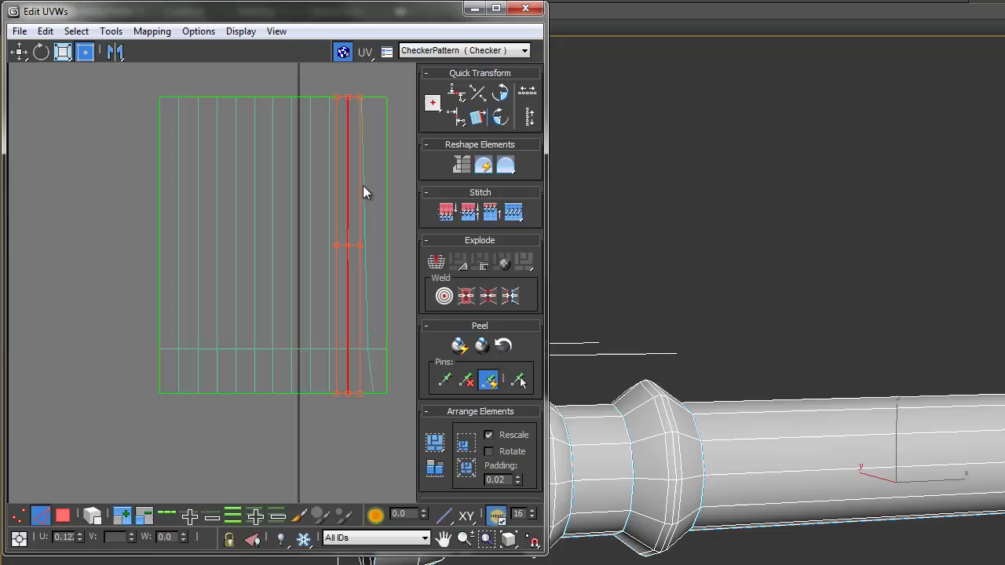
{"action": "double_click", "coordinate": [363, 188]}
{"action": "left_click", "coordinate": [168, 514]}
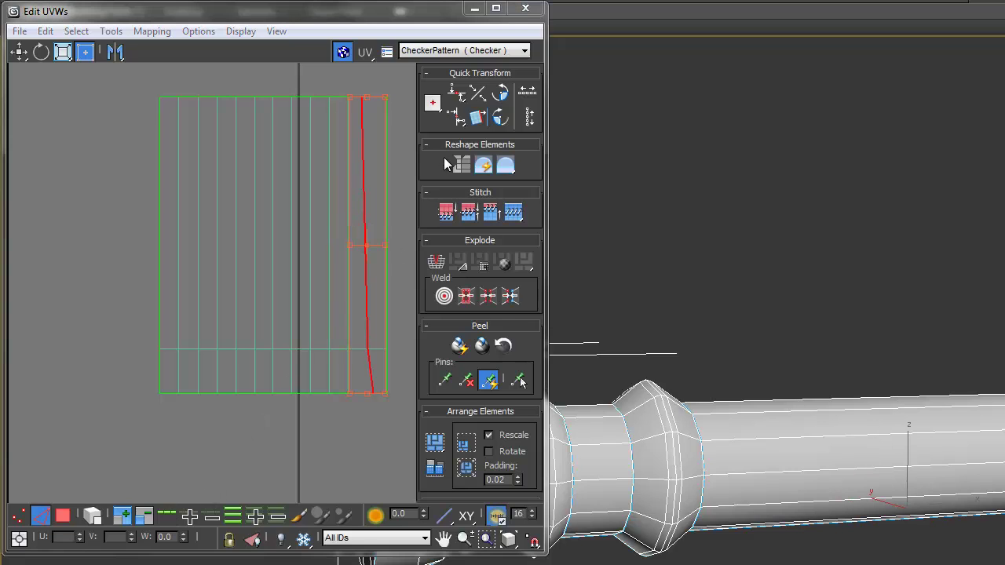
{"action": "left_click", "coordinate": [459, 123]}
{"action": "left_click", "coordinate": [402, 258]}
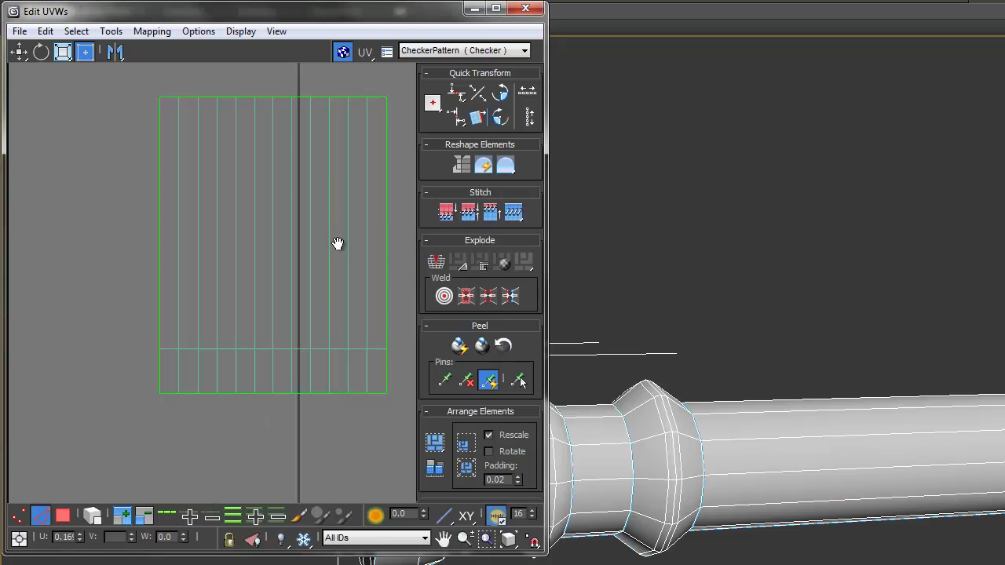
Show the CheckerPattern texture on the model and examine the checker squares around the shaft for distortion
{"action": "scroll", "coordinate": [335, 245], "scroll_direction": "down", "scroll_amount": 3}
{"action": "middle_click_drag", "start_coordinate": [335, 243], "coordinate": [229, 226]}
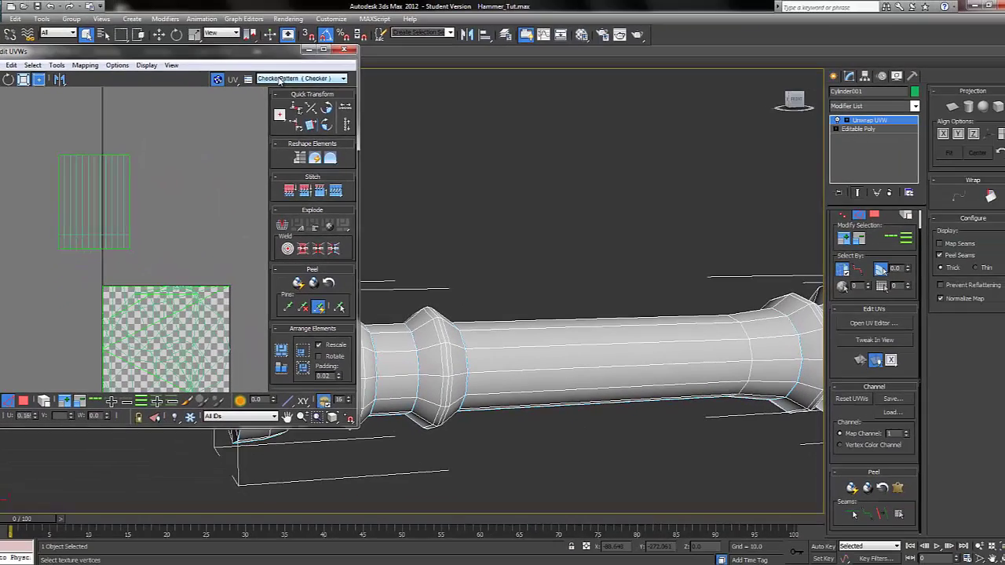
{"action": "left_click", "coordinate": [428, 51]}
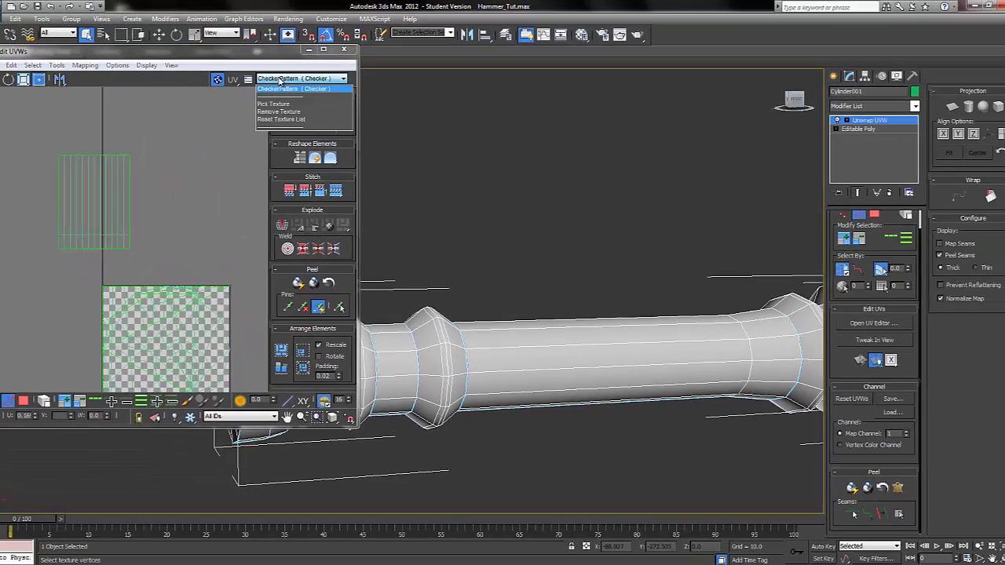
{"action": "left_click", "coordinate": [278, 88]}
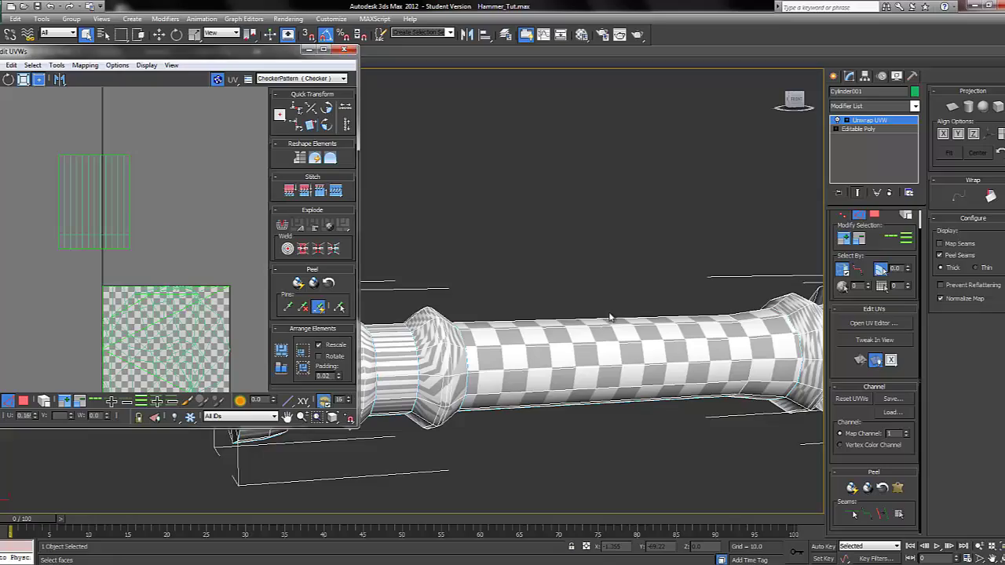
{"action": "middle_click_drag", "start_coordinate": [611, 319], "coordinate": [558, 246], "text": "alt"}
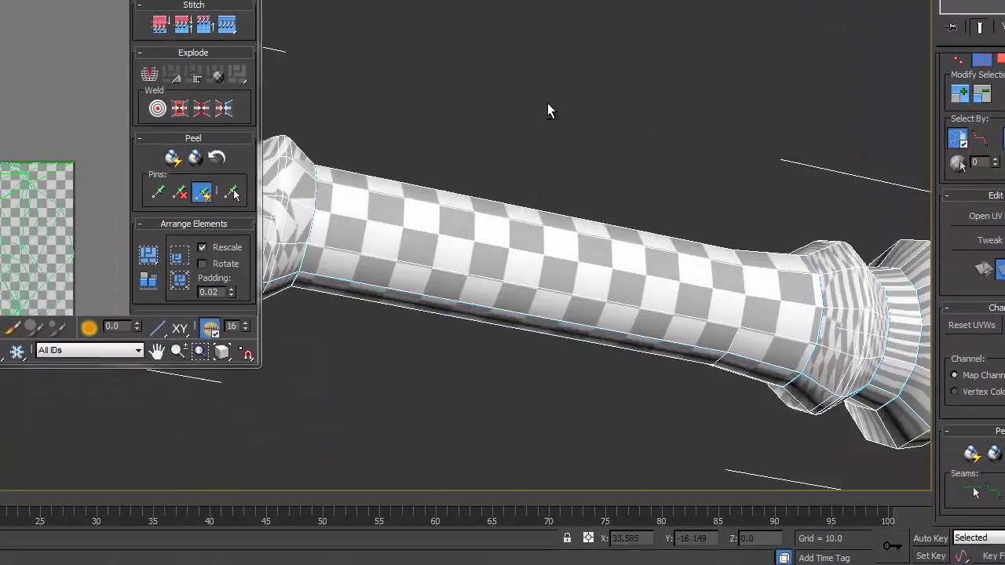
{"action": "middle_click_drag", "start_coordinate": [548, 104], "coordinate": [563, 234], "text": "alt"}
{"action": "middle_click_drag", "start_coordinate": [31, 236], "coordinate": [37, 240]}
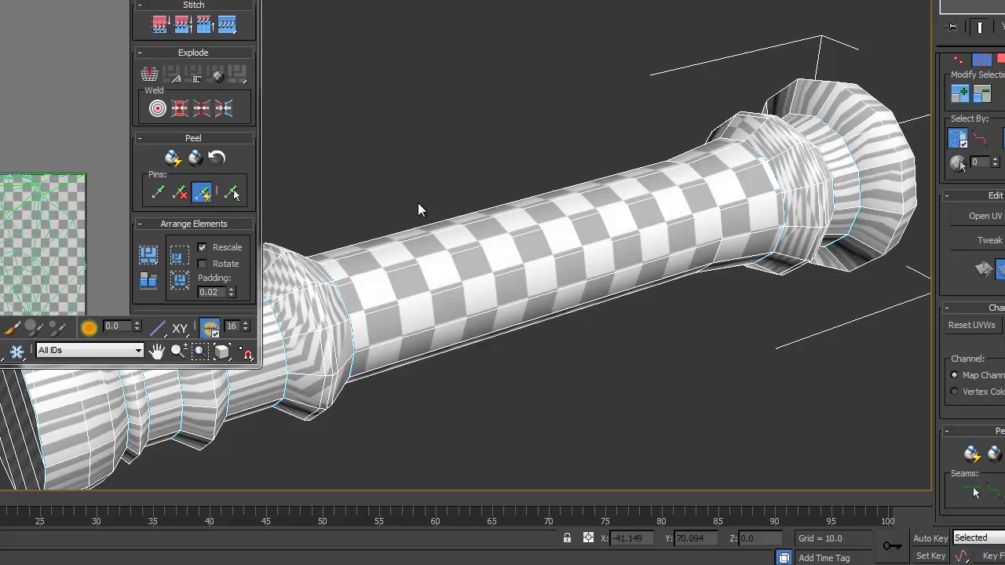
{"action": "middle_click_drag", "start_coordinate": [564, 261], "coordinate": [449, 206], "text": "alt"}
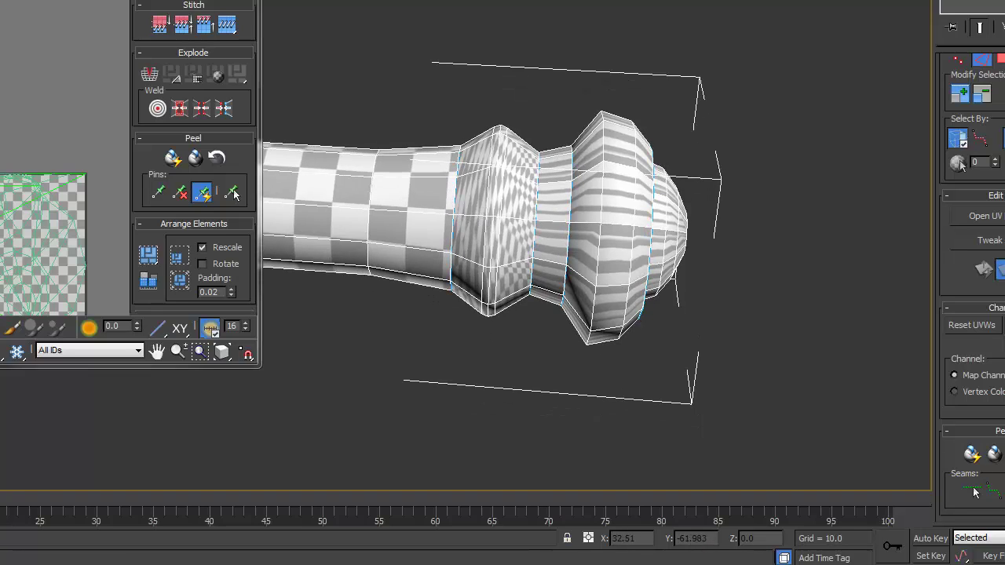
Select all faces of the flared ring between the shaft and the pommel's collar, bounded by peel seams, and run a pelt simulation on them
{"action": "left_click", "coordinate": [1001, 63]}
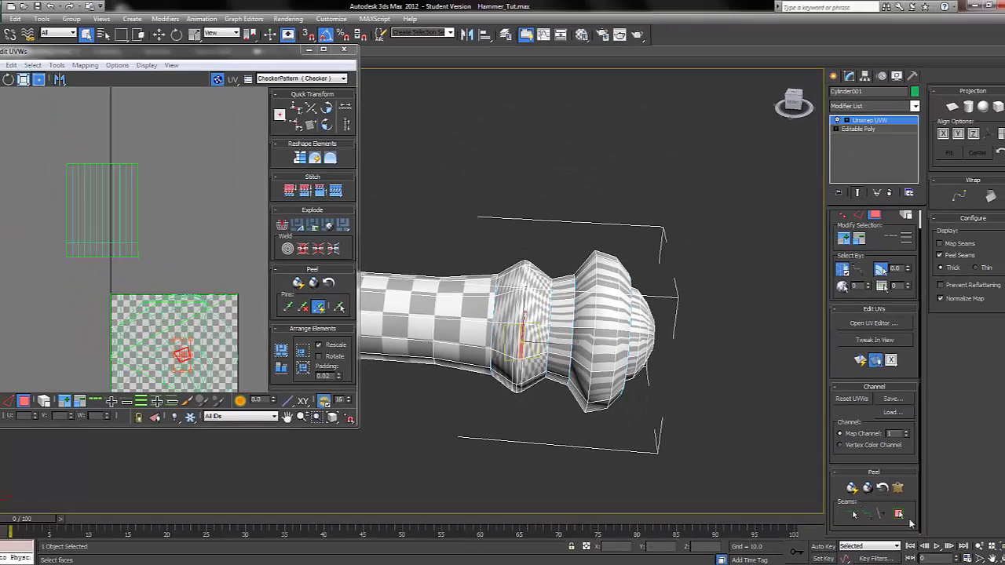
{"action": "left_click", "coordinate": [899, 515]}
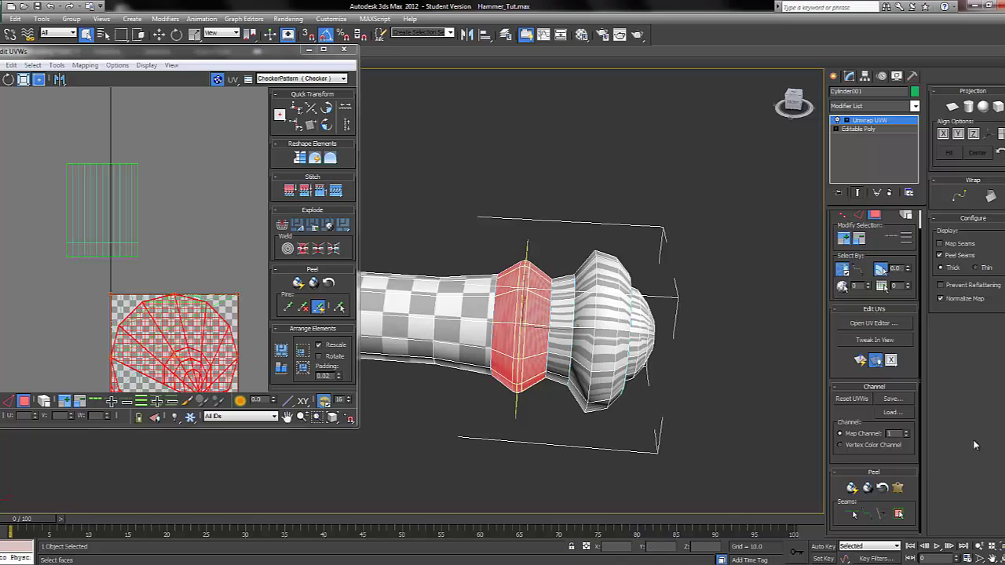
{"action": "left_click", "coordinate": [896, 486]}
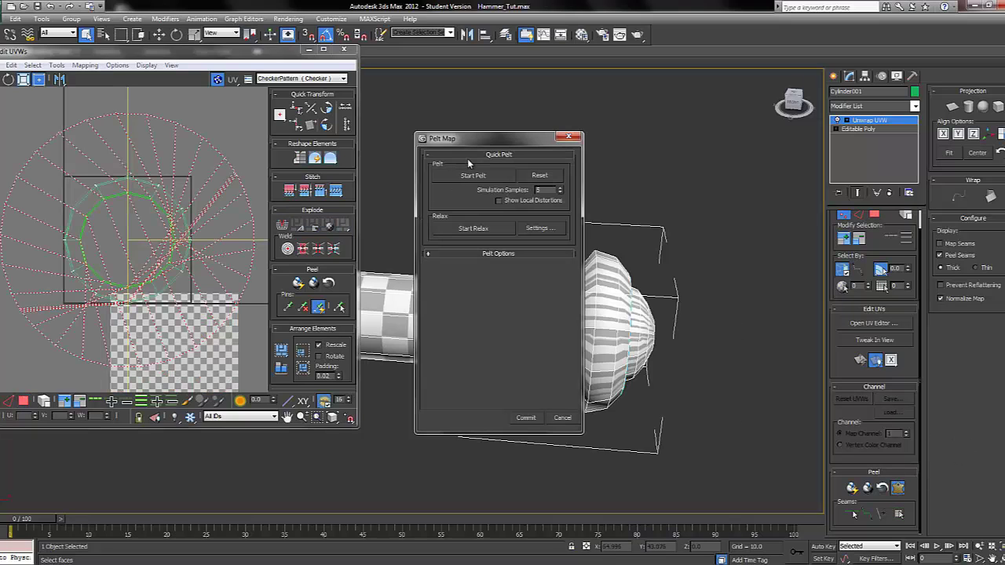
{"action": "left_click", "coordinate": [473, 176]}
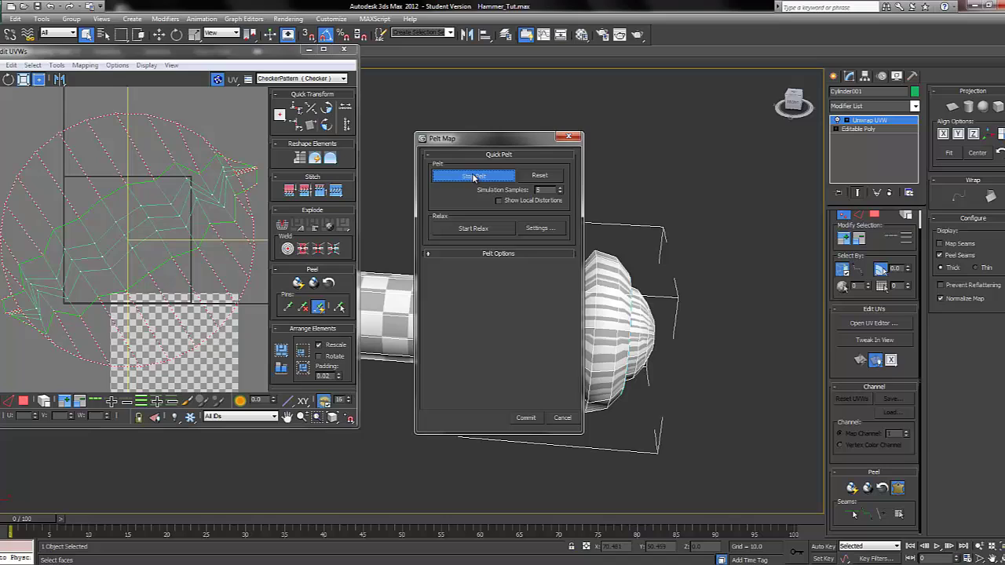
{"action": "left_click", "coordinate": [473, 177]}
Relax the ring's pelted UVs by face angles until they form a straight strip, apply the relax, and close its settings
{"action": "left_click", "coordinate": [539, 228]}
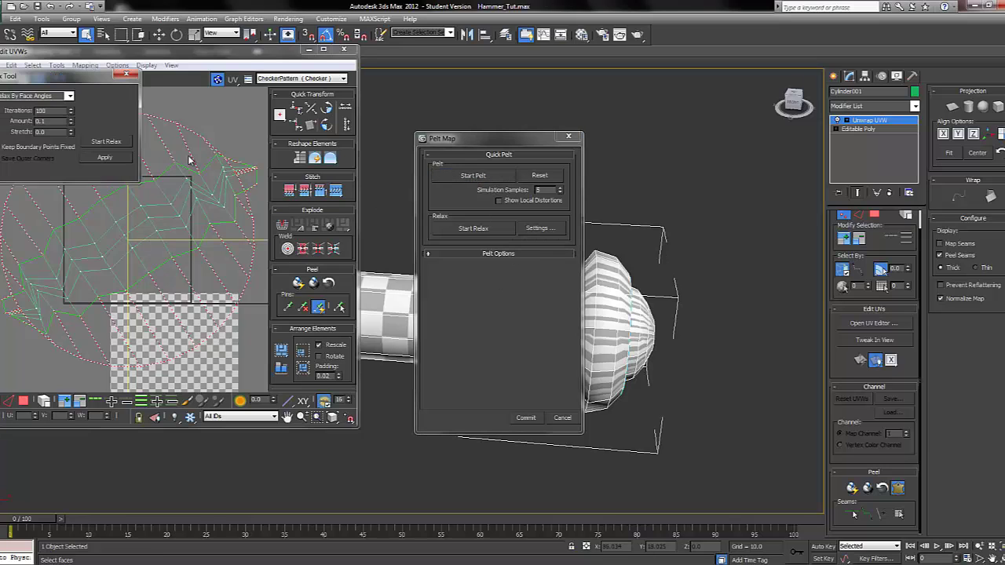
{"action": "left_click", "coordinate": [68, 96]}
{"action": "left_click", "coordinate": [65, 106]}
{"action": "left_click", "coordinate": [100, 142]}
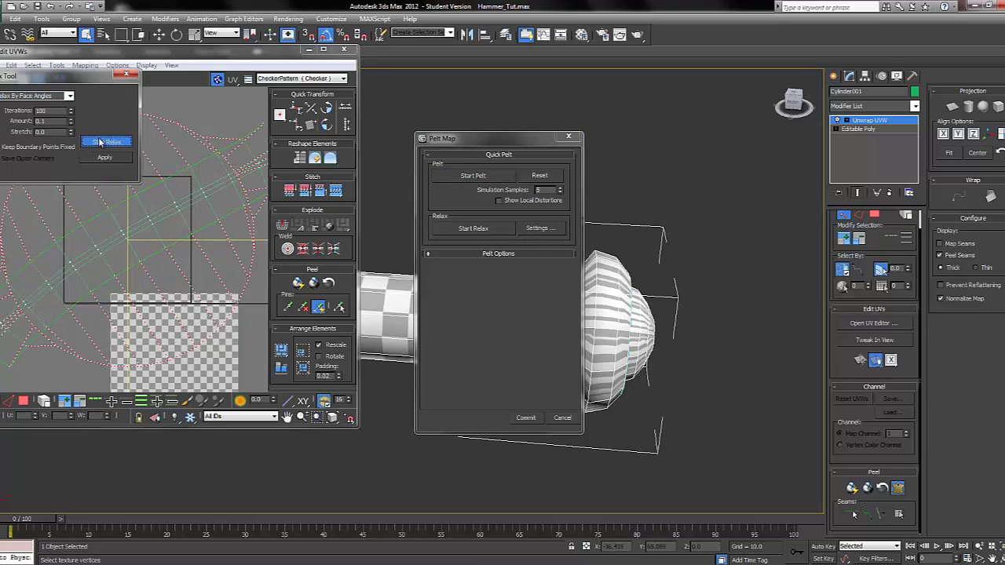
{"action": "left_click", "coordinate": [100, 142]}
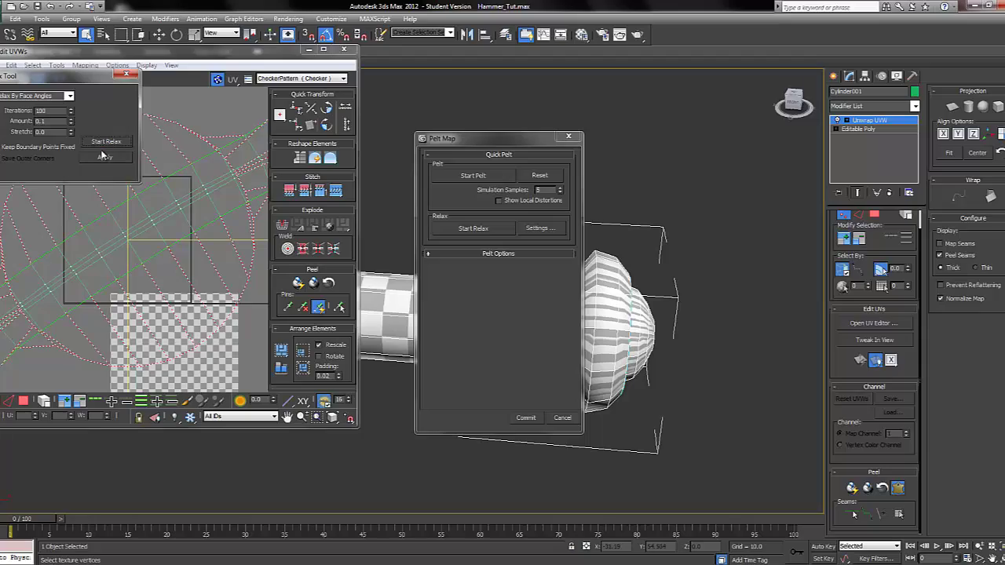
{"action": "left_click", "coordinate": [103, 156]}
{"action": "left_click", "coordinate": [125, 75]}
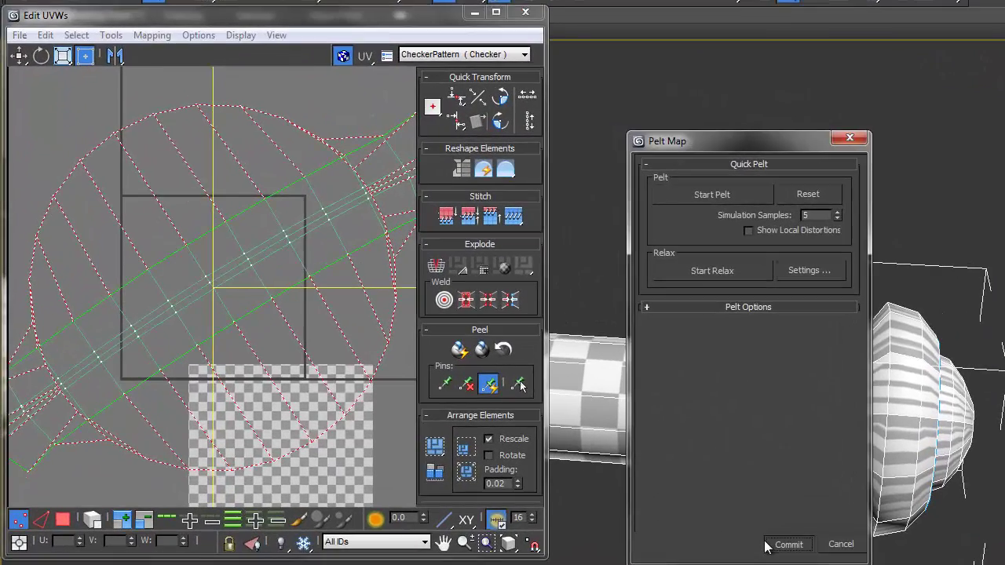
Commit the flared ring's pelt map and move its UV shell into empty space above the existing shells
{"action": "left_click", "coordinate": [788, 544]}
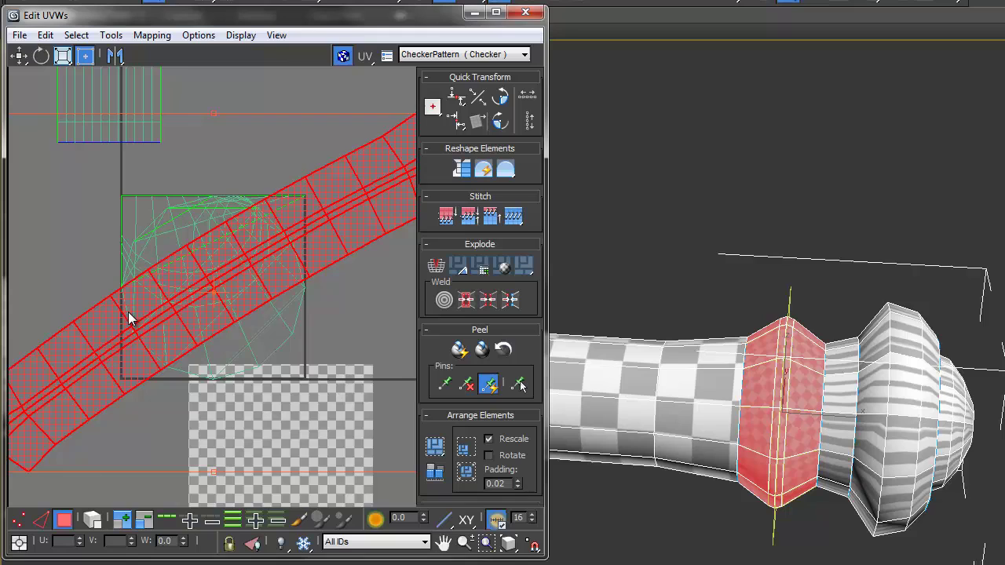
{"action": "middle_click_drag", "start_coordinate": [128, 312], "coordinate": [195, 358]}
{"action": "scroll", "coordinate": [196, 347], "scroll_direction": "down", "scroll_amount": 3}
{"action": "left_click_drag", "start_coordinate": [210, 347], "coordinate": [188, 77]}
{"action": "middle_click_drag", "start_coordinate": [250, 256], "coordinate": [195, 400]}
{"action": "left_click_drag", "start_coordinate": [197, 258], "coordinate": [153, 240]}
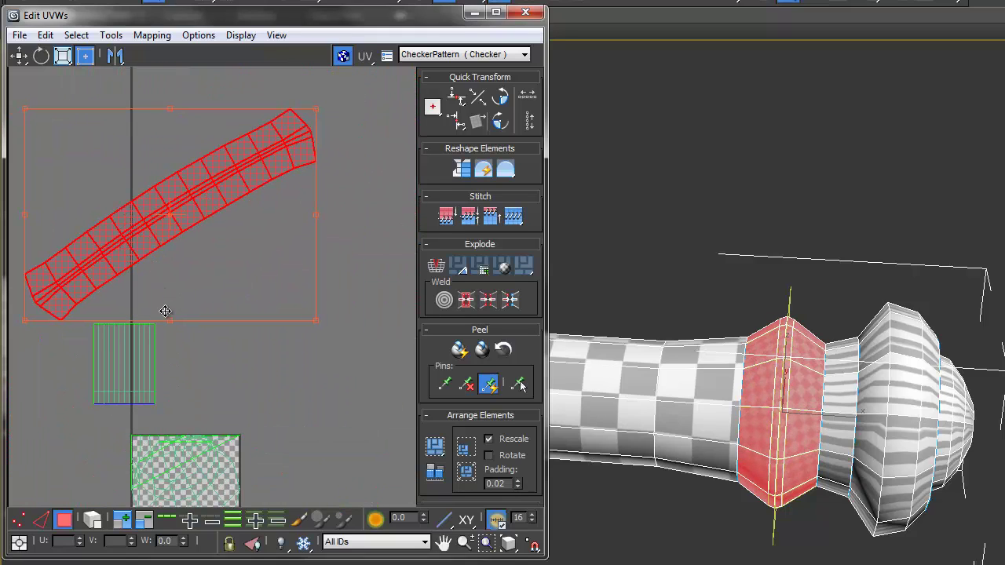
Rotate the ring's UV shell by -35 degrees so the strip lies roughly horizontal, and deselect it
{"action": "left_click_drag", "start_coordinate": [155, 315], "coordinate": [104, 307]}
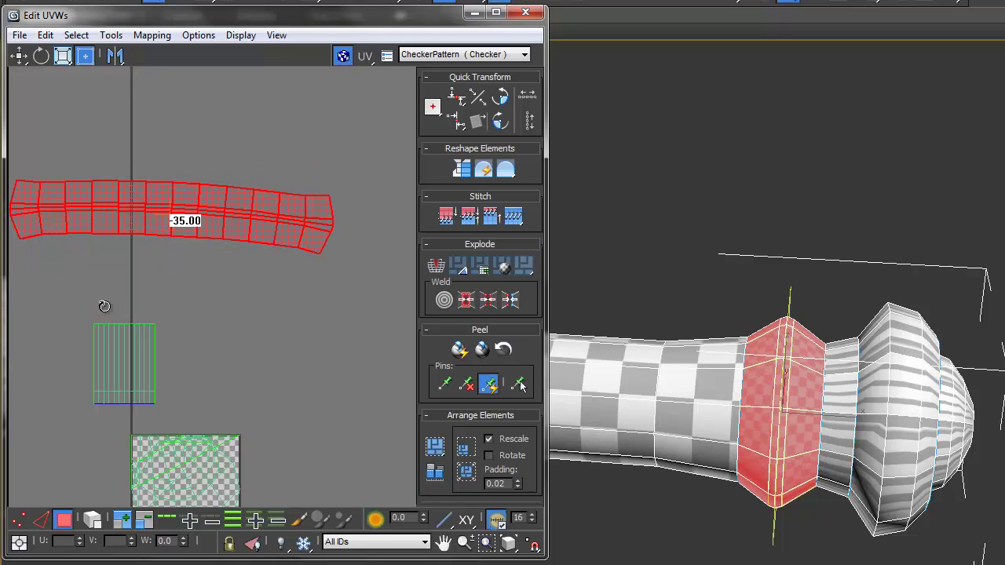
{"action": "left_click", "coordinate": [258, 321]}
{"action": "middle_click_drag", "start_coordinate": [260, 321], "coordinate": [375, 386]}
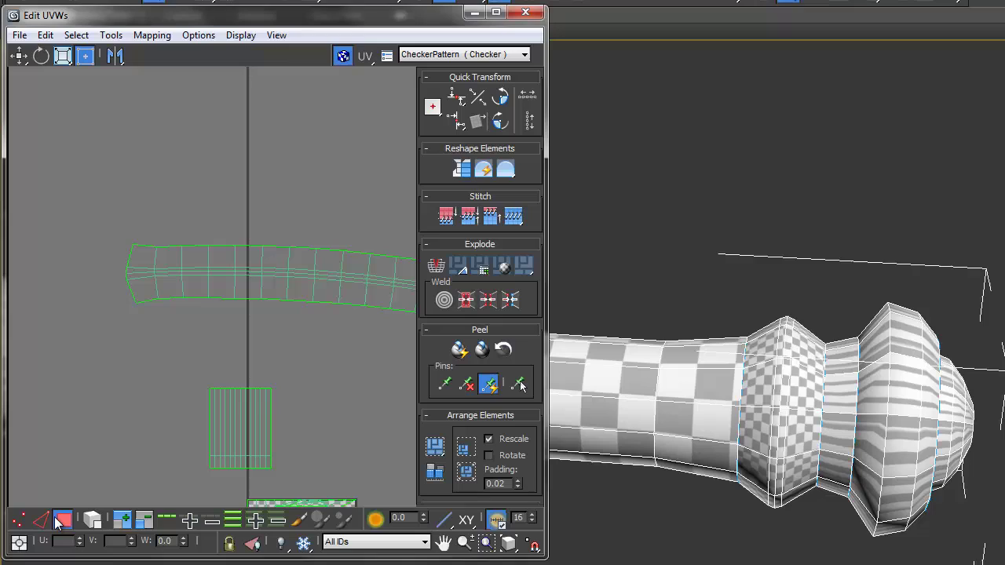
Align the lower and upper border edge loops of the ring's UV strip horizontally, each along its full length
{"action": "left_click", "coordinate": [52, 520]}
{"action": "scroll", "coordinate": [160, 355], "scroll_direction": "up", "scroll_amount": 3}
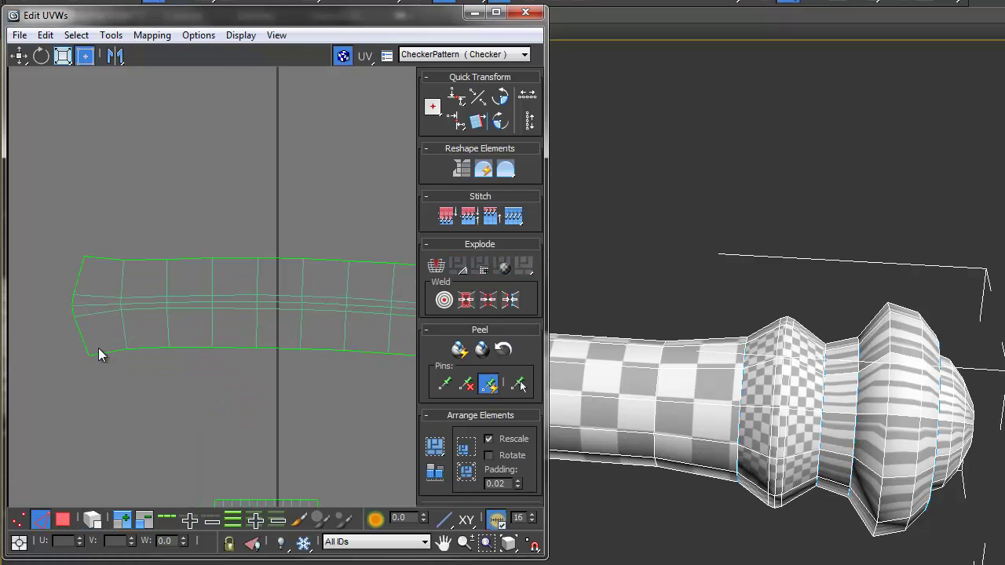
{"action": "left_click", "coordinate": [104, 353]}
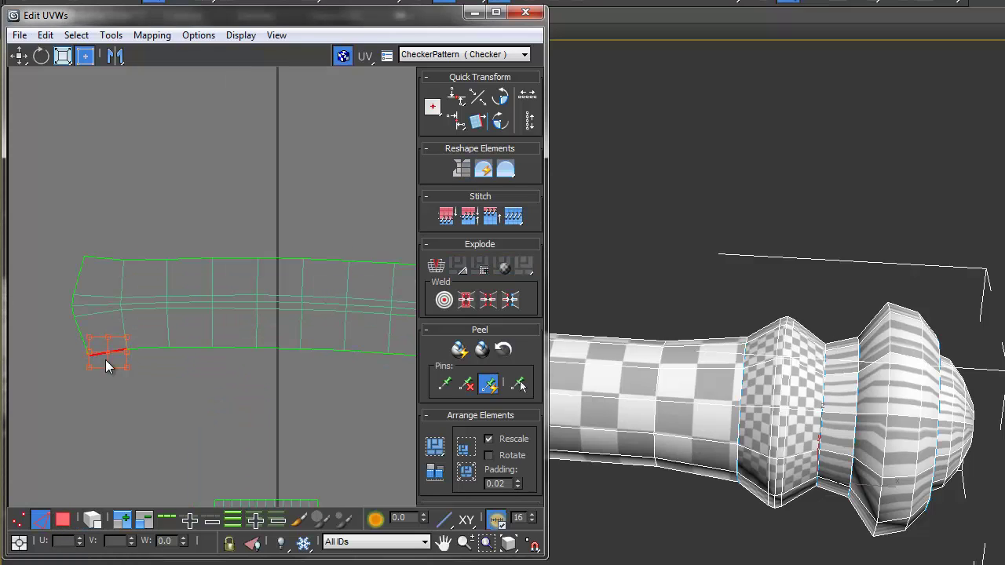
{"action": "left_click", "coordinate": [166, 519]}
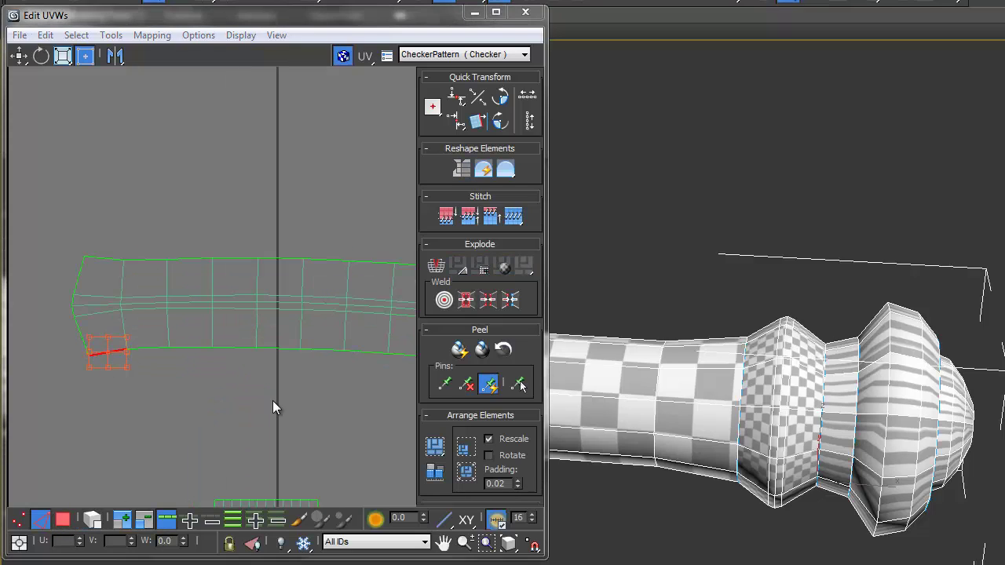
{"action": "left_click", "coordinate": [457, 98]}
{"action": "left_click", "coordinate": [206, 230]}
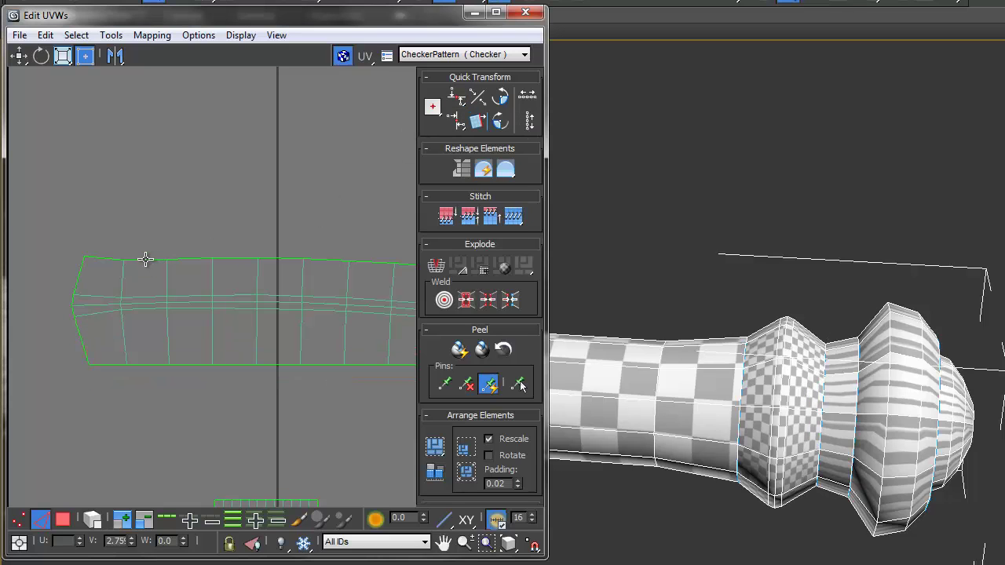
{"action": "left_click", "coordinate": [145, 259]}
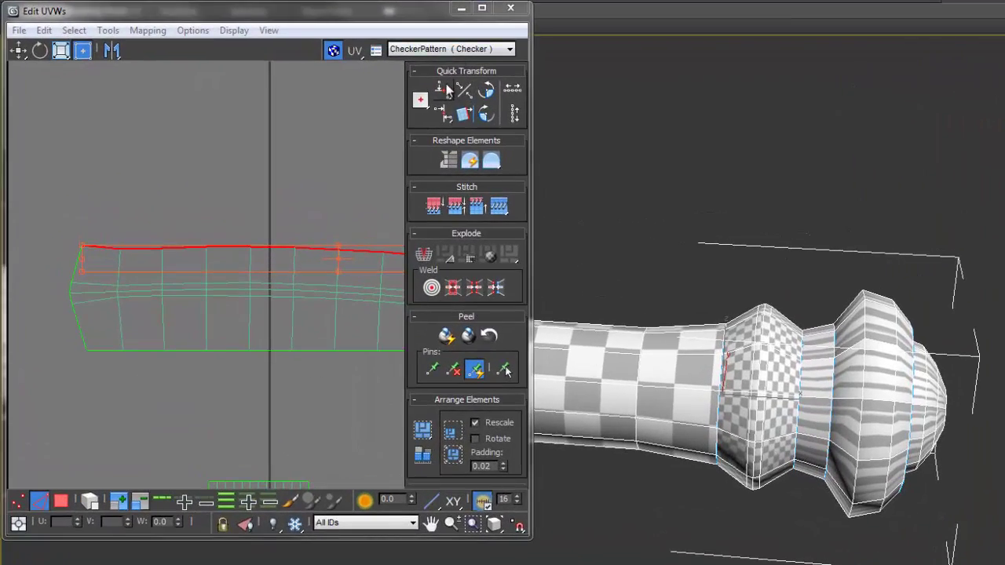
{"action": "left_click", "coordinate": [446, 91]}
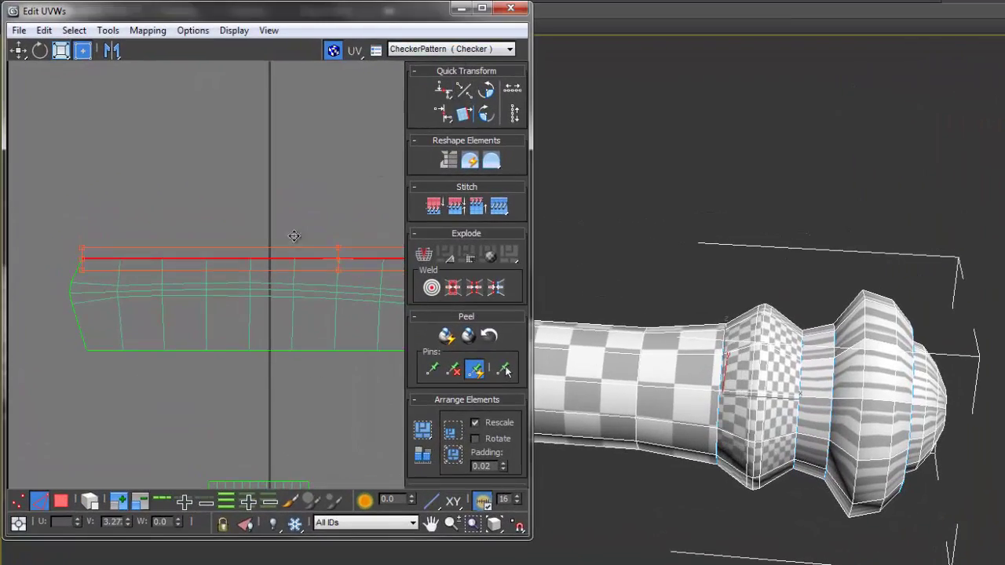
Select the interior edge loop nearest the strip's upper border and align it horizontally along its full length
{"action": "left_click", "coordinate": [83, 283]}
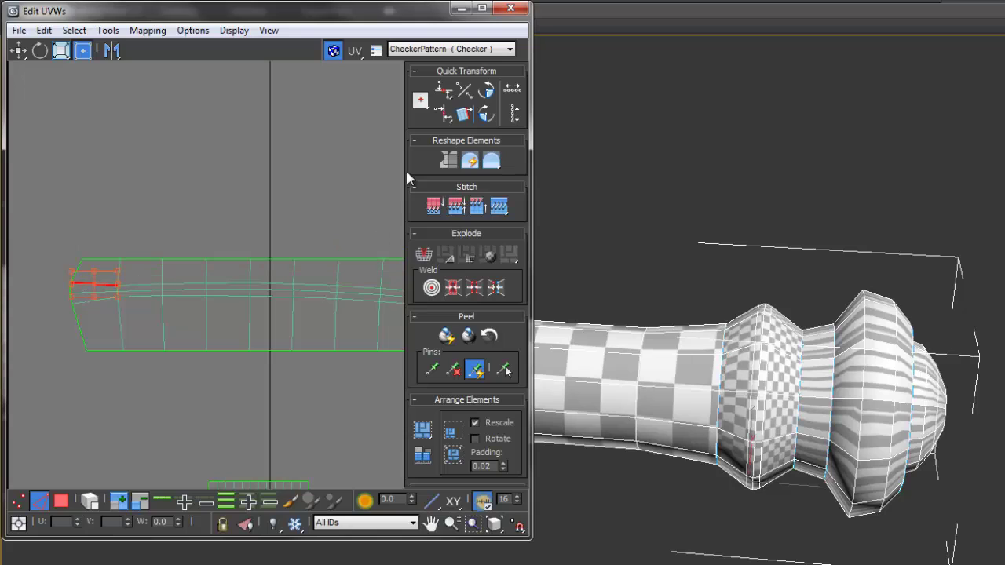
{"action": "left_click", "coordinate": [161, 500]}
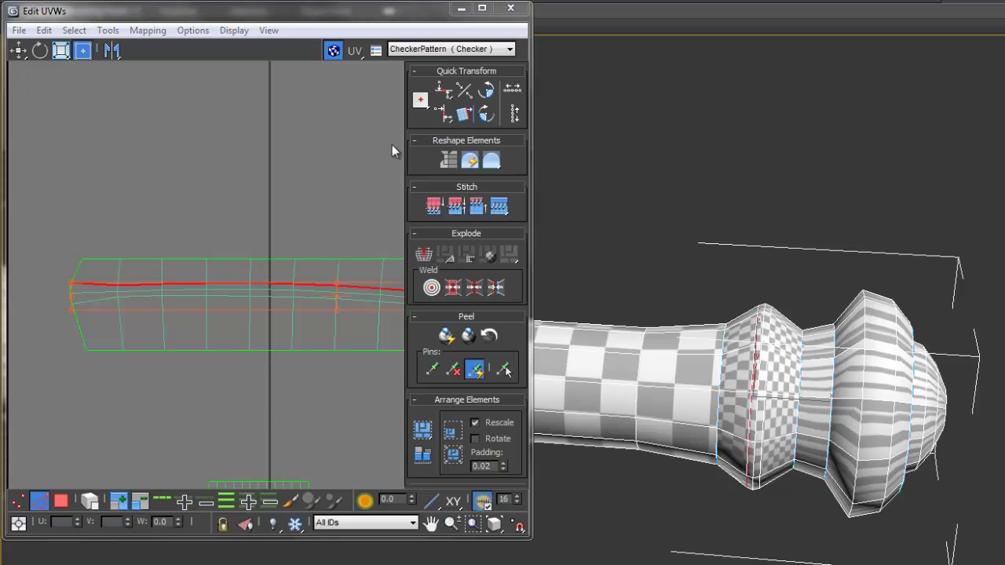
{"action": "left_click", "coordinate": [443, 92]}
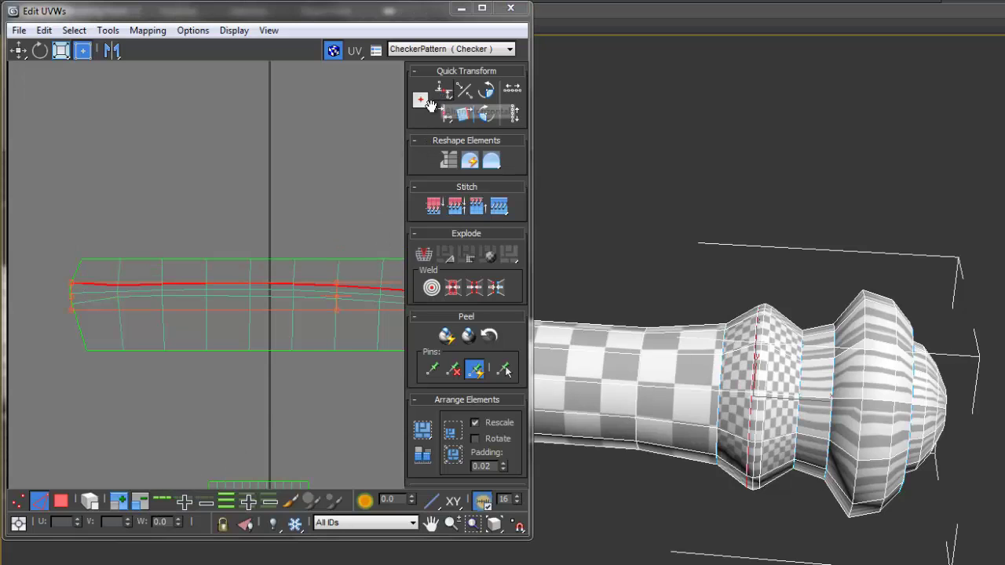
{"action": "left_click", "coordinate": [92, 317]}
{"action": "left_click", "coordinate": [103, 291]}
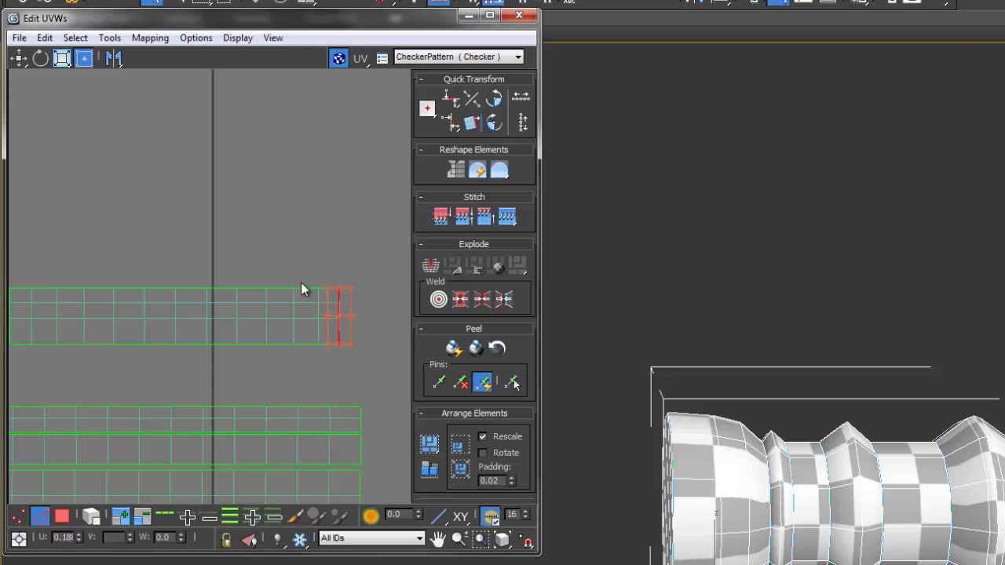
Select the whole straightened strip of the handle's flared head-end section and place it on top of the stacked strips, flush with their right border
{"action": "left_click", "coordinate": [64, 517]}
{"action": "left_click_drag", "start_coordinate": [248, 335], "coordinate": [272, 374]}
{"action": "scroll", "coordinate": [298, 377], "scroll_direction": "up", "scroll_amount": 4}
{"action": "middle_click_drag", "start_coordinate": [349, 385], "coordinate": [143, 312]}
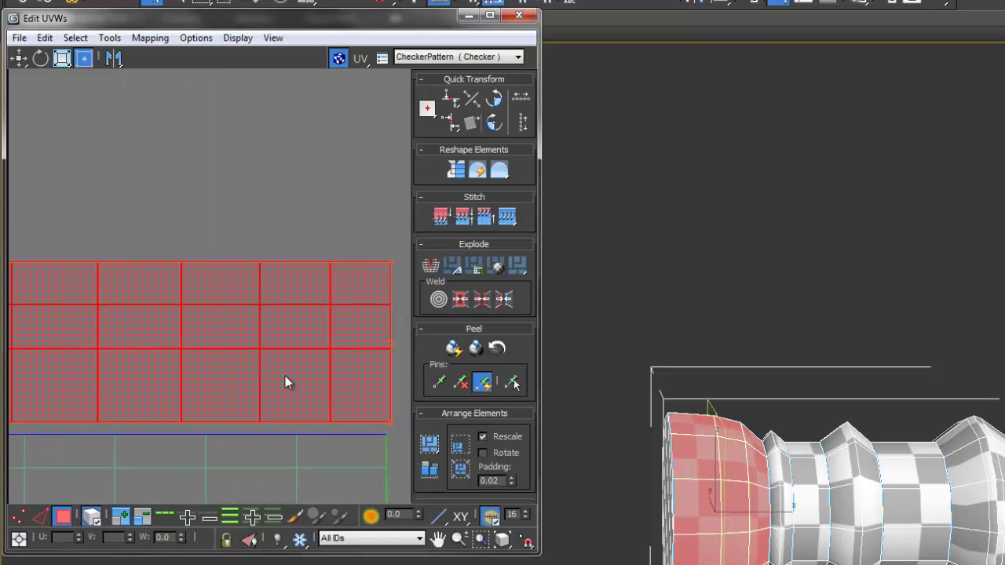
{"action": "left_click_drag", "start_coordinate": [284, 376], "coordinate": [283, 378]}
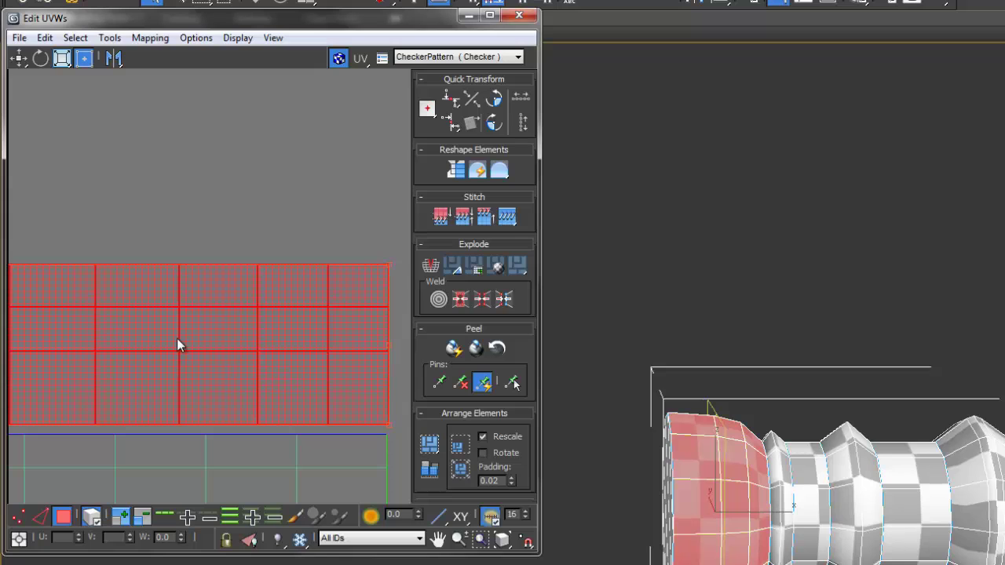
Scale the strip so its left border lines up with the stacked strips beneath it, and deselect it
{"action": "middle_click_drag", "start_coordinate": [149, 335], "coordinate": [415, 346]}
{"action": "scroll", "coordinate": [204, 343], "scroll_direction": "down", "scroll_amount": 4}
{"action": "scroll", "coordinate": [209, 336], "scroll_direction": "up", "scroll_amount": 2}
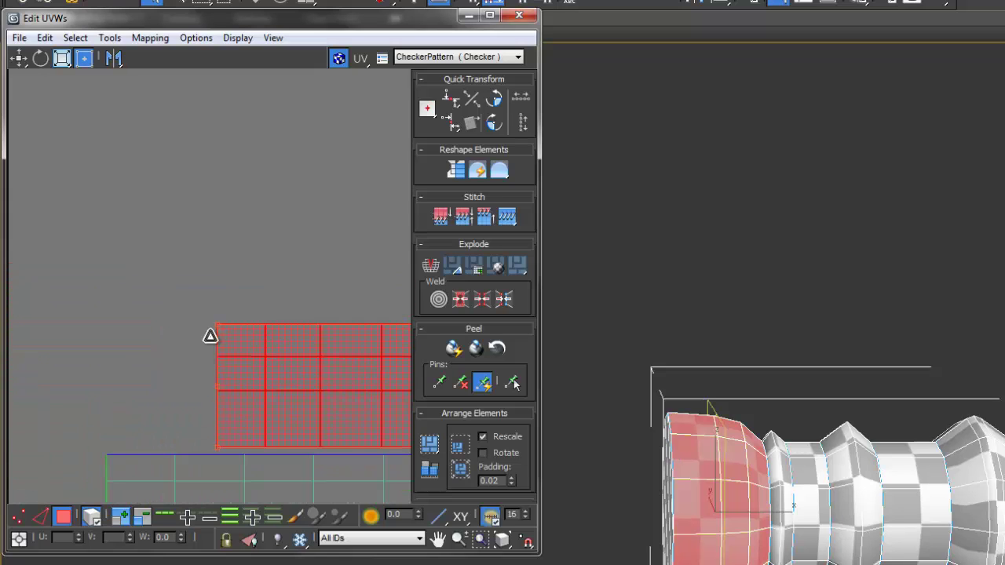
{"action": "scroll", "coordinate": [159, 296], "scroll_direction": "up", "scroll_amount": 2}
{"action": "scroll", "coordinate": [169, 303], "scroll_direction": "down", "scroll_amount": 1}
{"action": "mouse_move", "coordinate": [169, 303]}
{"action": "left_mouse_down"}
{"action": "mouse_move", "coordinate": [184, 308]}
{"action": "mouse_move", "coordinate": [170, 307]}
{"action": "left_mouse_up"}
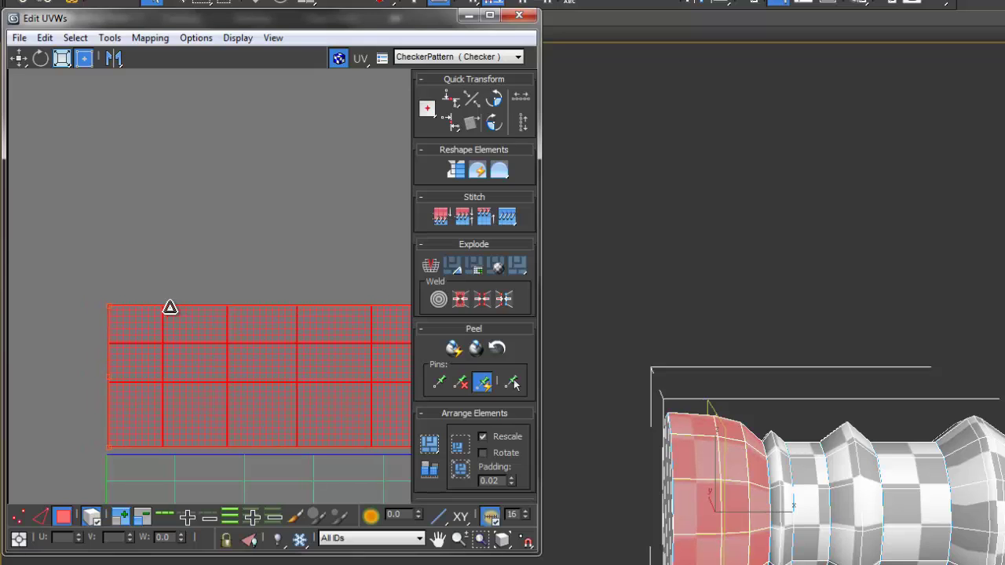
{"action": "left_click", "coordinate": [243, 253]}
Select all faces of the domed pommel cap inside the checkered ring, bounded by its peel seam
{"action": "middle_click_drag", "start_coordinate": [322, 253], "coordinate": [270, 246]}
{"action": "scroll", "coordinate": [270, 246], "scroll_direction": "down", "scroll_amount": 4}
{"action": "middle_click_drag", "start_coordinate": [312, 314], "coordinate": [254, 176]}
{"action": "scroll", "coordinate": [265, 288], "scroll_direction": "down", "scroll_amount": 3}
{"action": "middle_click_drag", "start_coordinate": [259, 340], "coordinate": [223, 308]}
{"action": "left_click", "coordinate": [313, 428]}
{"action": "middle_click_drag", "start_coordinate": [1004, 437], "coordinate": [867, 438]}
{"action": "scroll", "coordinate": [989, 441], "scroll_direction": "down", "scroll_amount": 5}
{"action": "scroll", "coordinate": [867, 438], "scroll_direction": "up", "scroll_amount": 5}
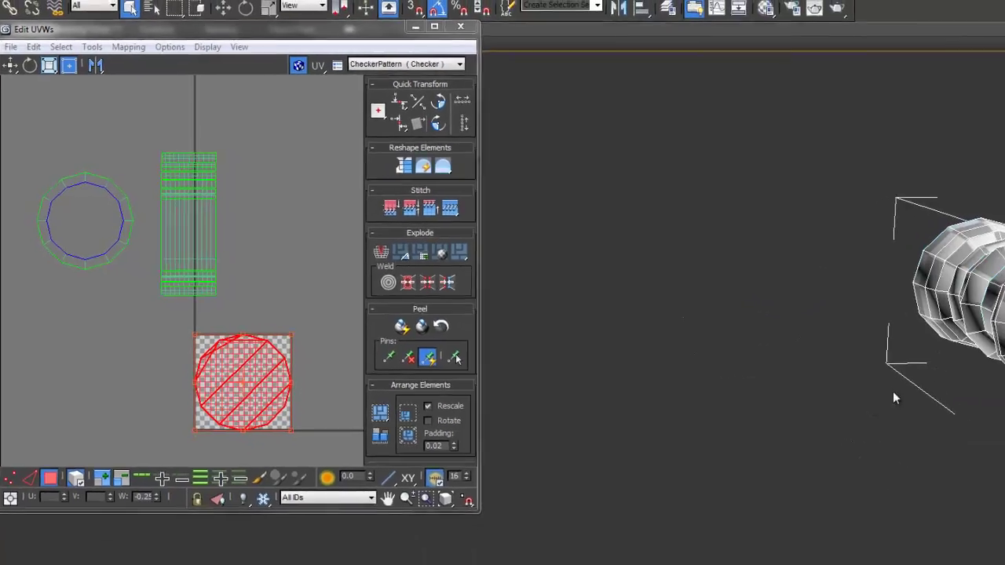
{"action": "middle_click_drag", "start_coordinate": [893, 391], "coordinate": [611, 334]}
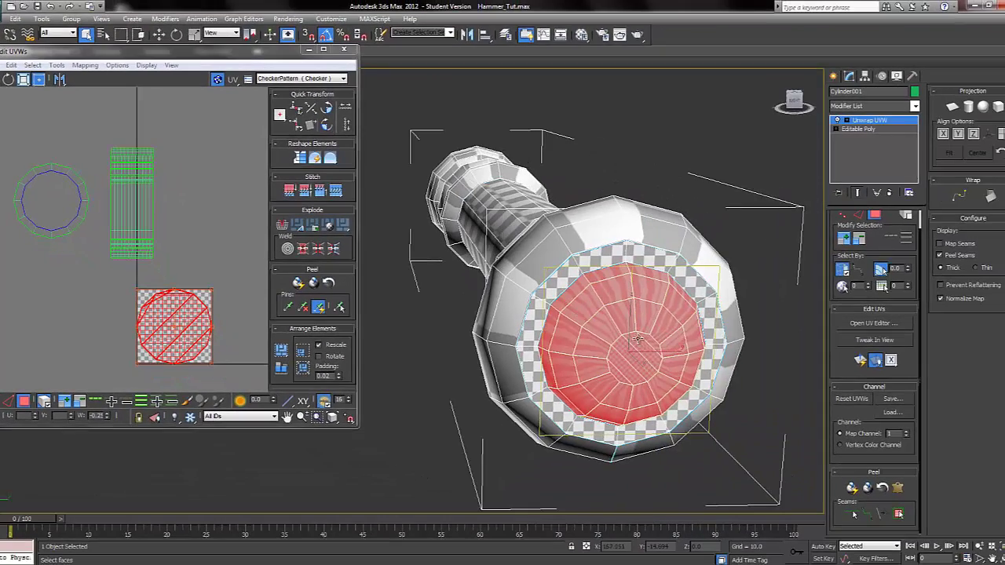
{"action": "left_click", "coordinate": [648, 359]}
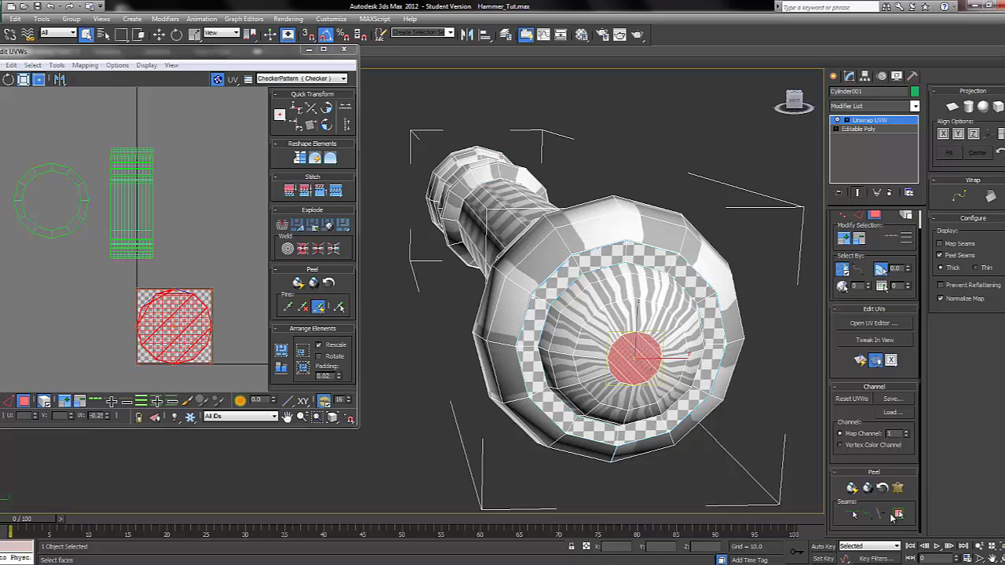
{"action": "left_click", "coordinate": [897, 514]}
Start a pelt map on the selected pommel cap faces and run the pelt simulation
{"action": "left_click", "coordinate": [897, 489]}
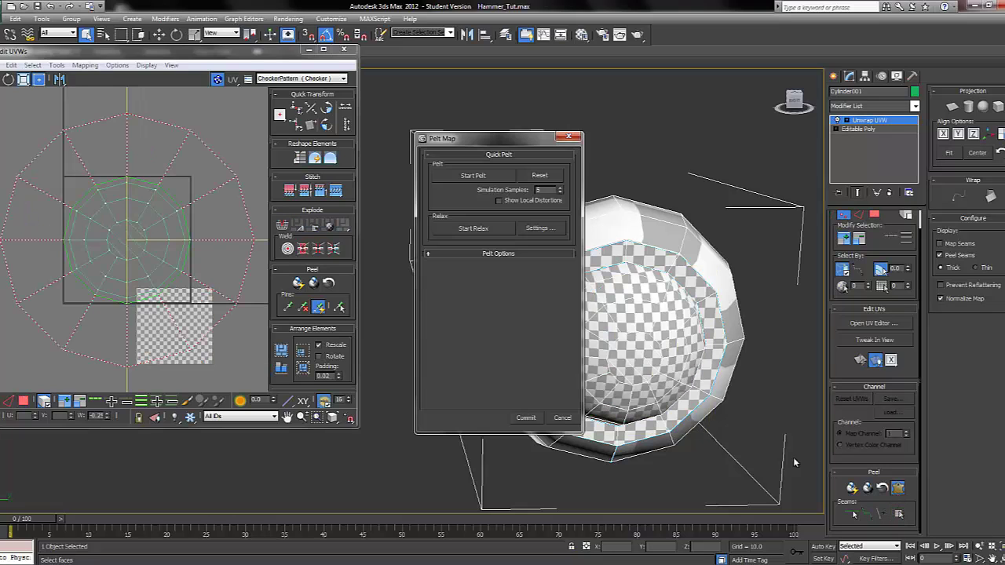
{"action": "left_click", "coordinate": [445, 181]}
{"action": "left_click", "coordinate": [447, 181]}
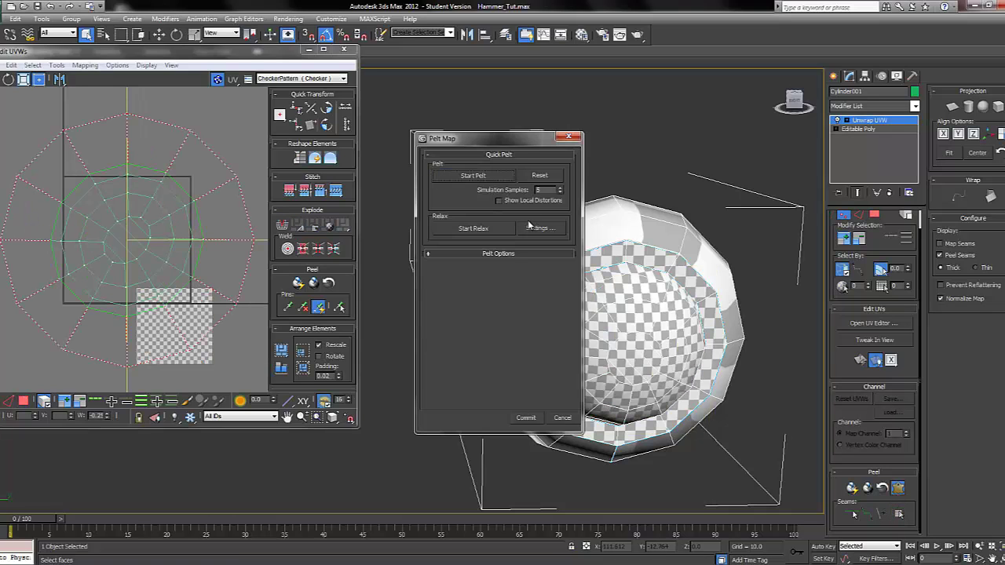
Relax the pommel cap's pelted UVs by face angles and commit the pelt map
{"action": "left_click", "coordinate": [531, 226]}
{"action": "left_click", "coordinate": [52, 95]}
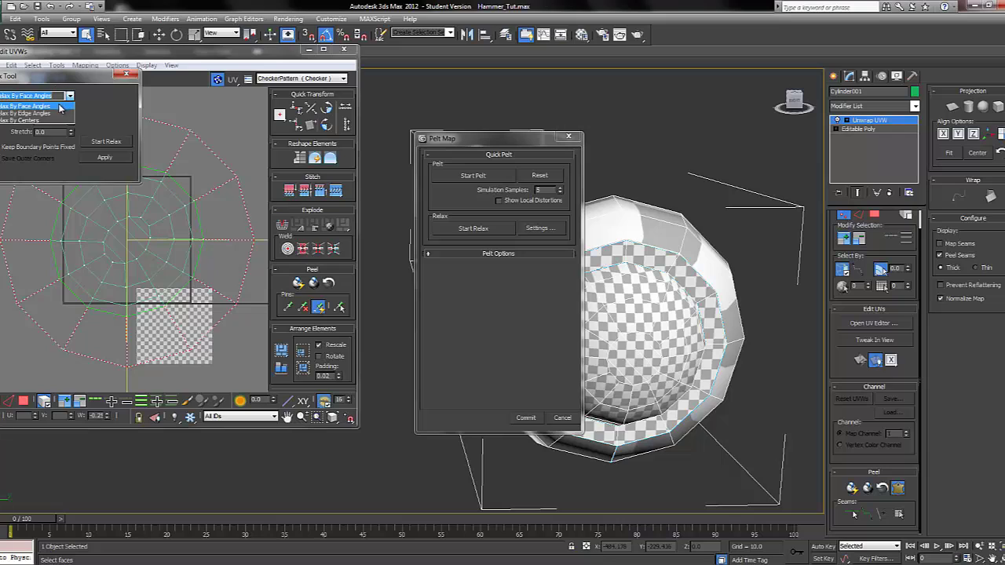
{"action": "left_click", "coordinate": [48, 103]}
{"action": "left_click", "coordinate": [106, 143]}
{"action": "left_click", "coordinate": [107, 142]}
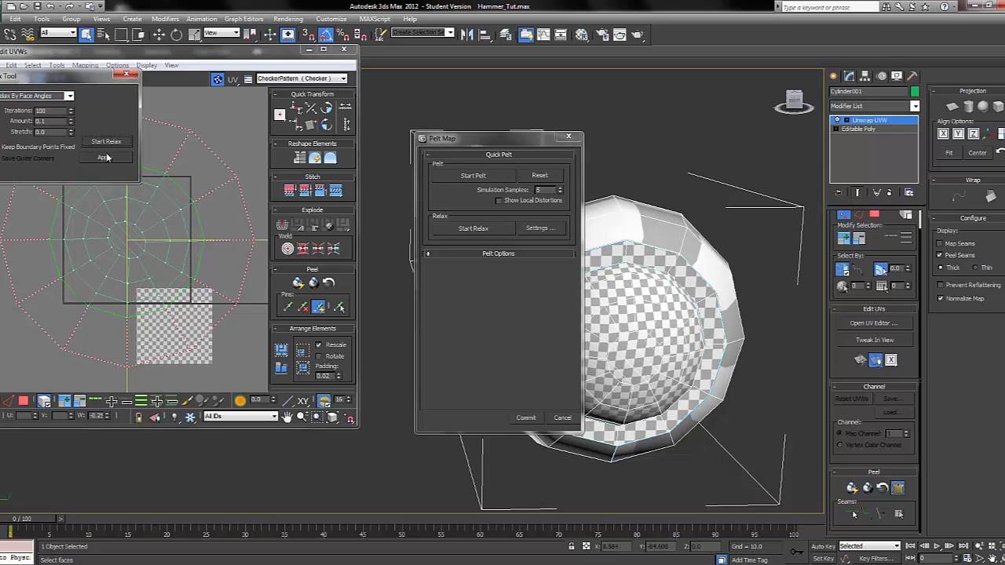
{"action": "key", "text": "Escape"}
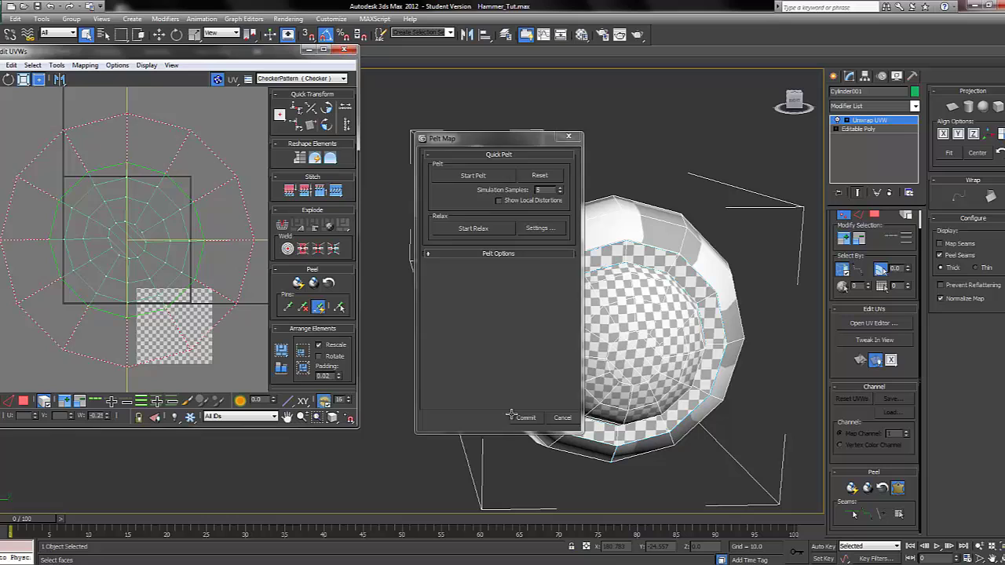
{"action": "left_click", "coordinate": [519, 416]}
Scale down the pommel cap's round UV shell and place it above the ring-shaped shell, beside the stacked strips
{"action": "middle_click_drag", "start_coordinate": [180, 261], "coordinate": [181, 308]}
{"action": "scroll", "coordinate": [183, 308], "scroll_direction": "down", "scroll_amount": 2}
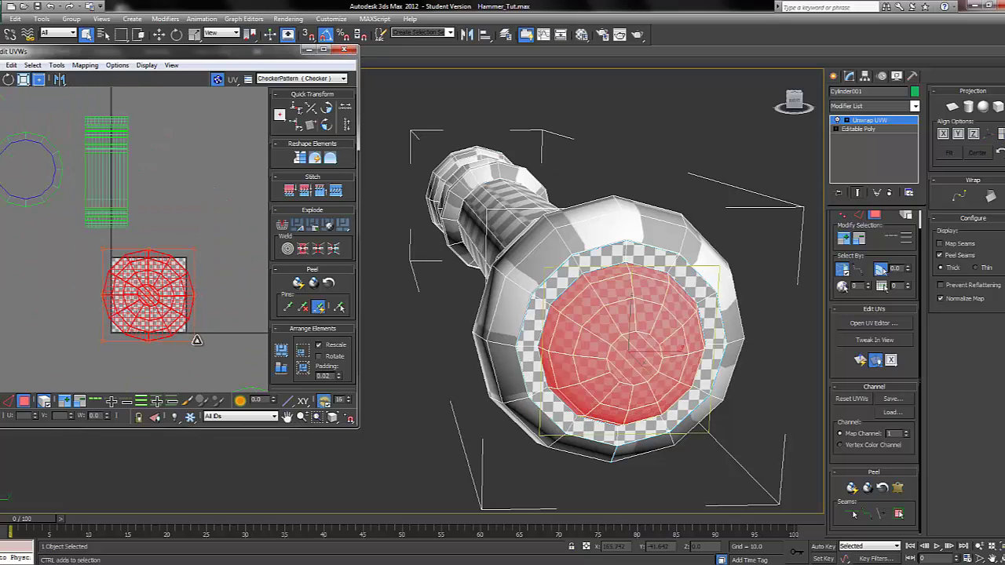
{"action": "left_click_drag", "start_coordinate": [197, 340], "coordinate": [154, 299]}
{"action": "middle_click_drag", "start_coordinate": [122, 271], "coordinate": [161, 324]}
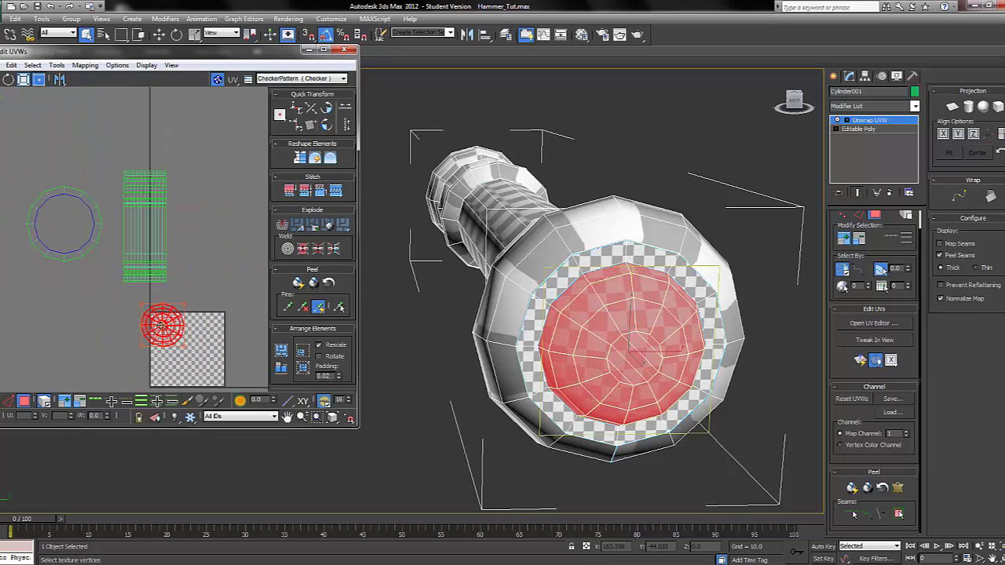
{"action": "left_click_drag", "start_coordinate": [158, 322], "coordinate": [81, 156]}
{"action": "left_click", "coordinate": [146, 273]}
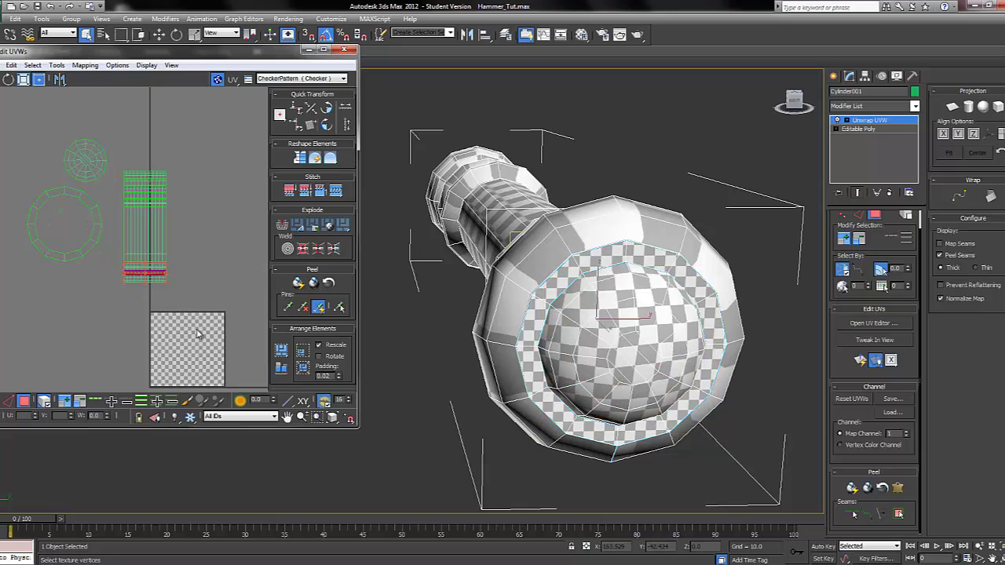
Scale down the disc-shaped UV shell of the handle's opposite end cap and place it below the ring-shaped shell
{"action": "middle_click_drag", "start_coordinate": [199, 335], "coordinate": [77, 219]}
{"action": "left_click_drag", "start_coordinate": [183, 356], "coordinate": [186, 363]}
{"action": "left_click_drag", "start_coordinate": [173, 348], "coordinate": [1, 182]}
{"action": "middle_click_drag", "start_coordinate": [54, 218], "coordinate": [167, 326]}
{"action": "scroll", "coordinate": [166, 326], "scroll_direction": "up", "scroll_amount": 2}
{"action": "left_click_drag", "start_coordinate": [127, 258], "coordinate": [92, 292]}
{"action": "left_click_drag", "start_coordinate": [73, 328], "coordinate": [35, 281]}
{"action": "left_click", "coordinate": [80, 297]}
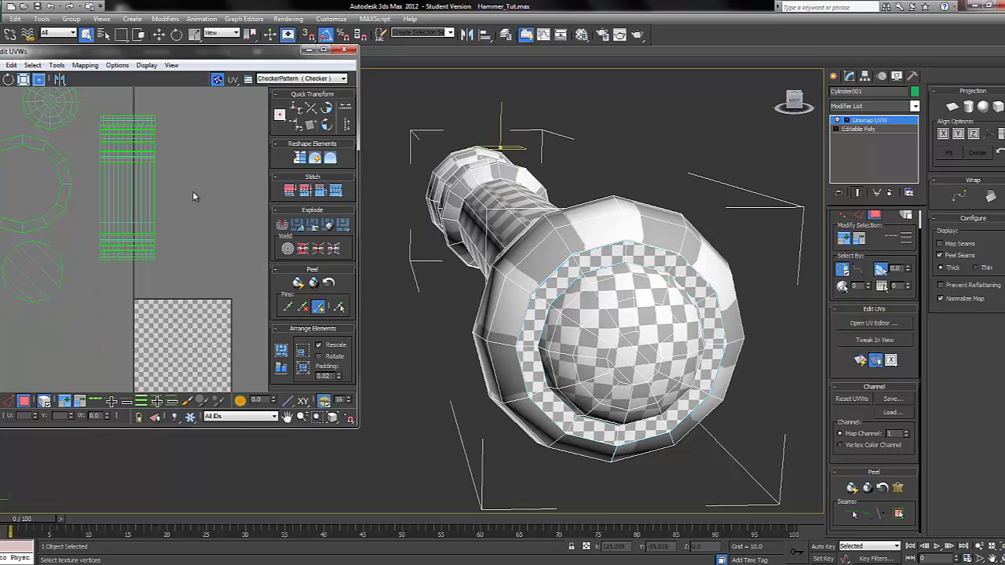
Review the arranged UV shells of the handle and close the UV editor
{"action": "middle_click_drag", "start_coordinate": [192, 191], "coordinate": [191, 276]}
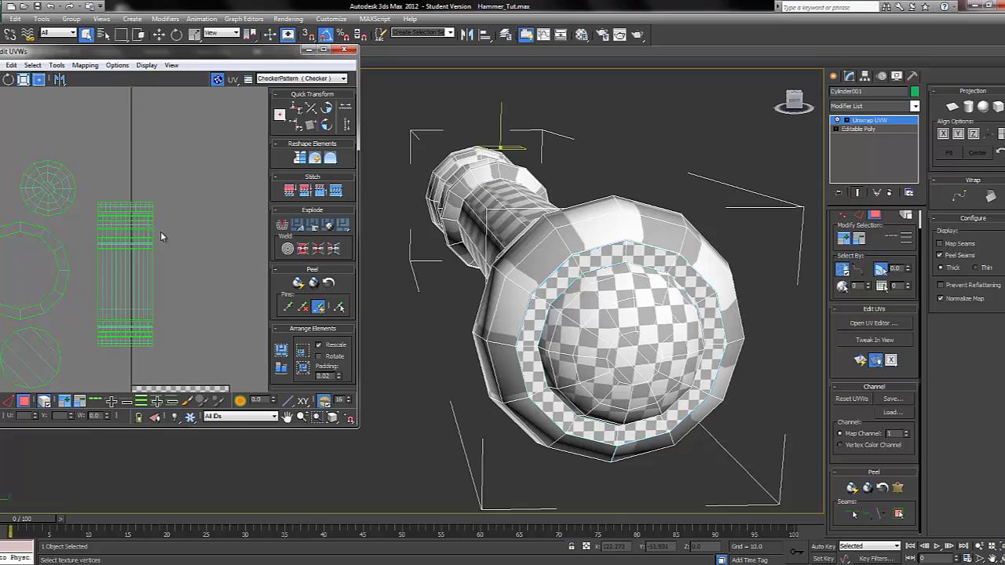
{"action": "scroll", "coordinate": [187, 243], "scroll_direction": "down", "scroll_amount": 2}
{"action": "scroll", "coordinate": [169, 259], "scroll_direction": "up", "scroll_amount": 6}
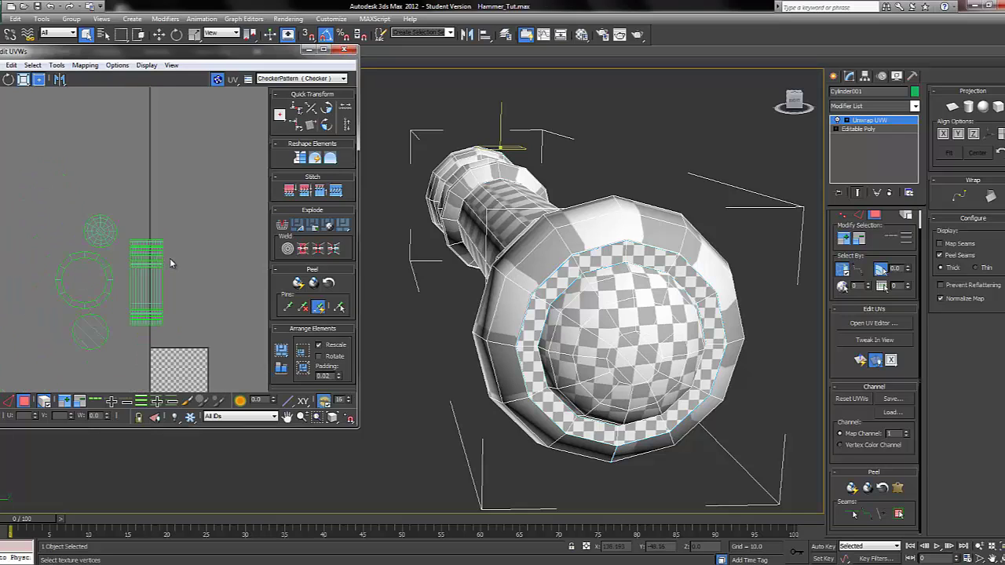
{"action": "scroll", "coordinate": [189, 236], "scroll_direction": "down", "scroll_amount": 6}
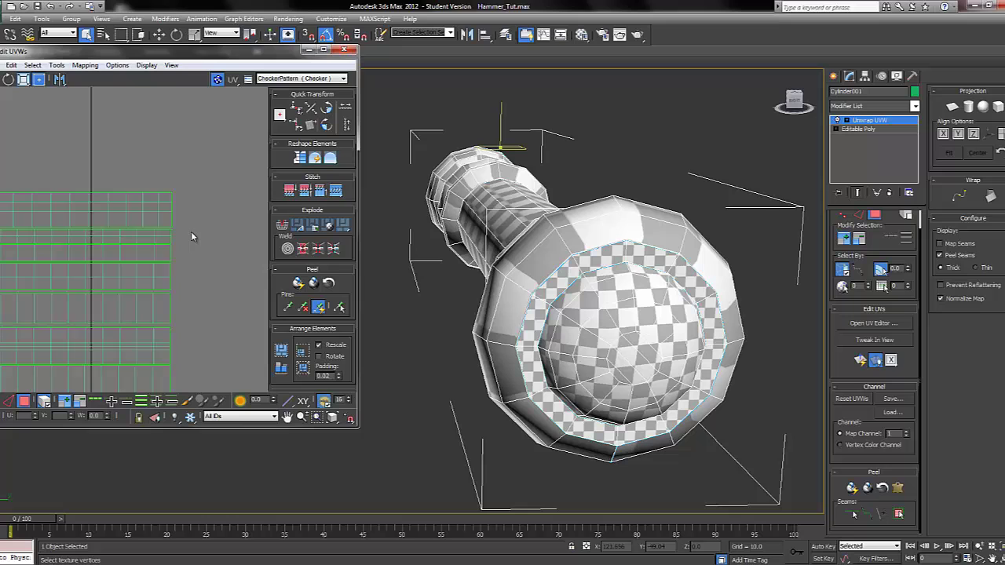
{"action": "middle_click_drag", "start_coordinate": [187, 245], "coordinate": [230, 175]}
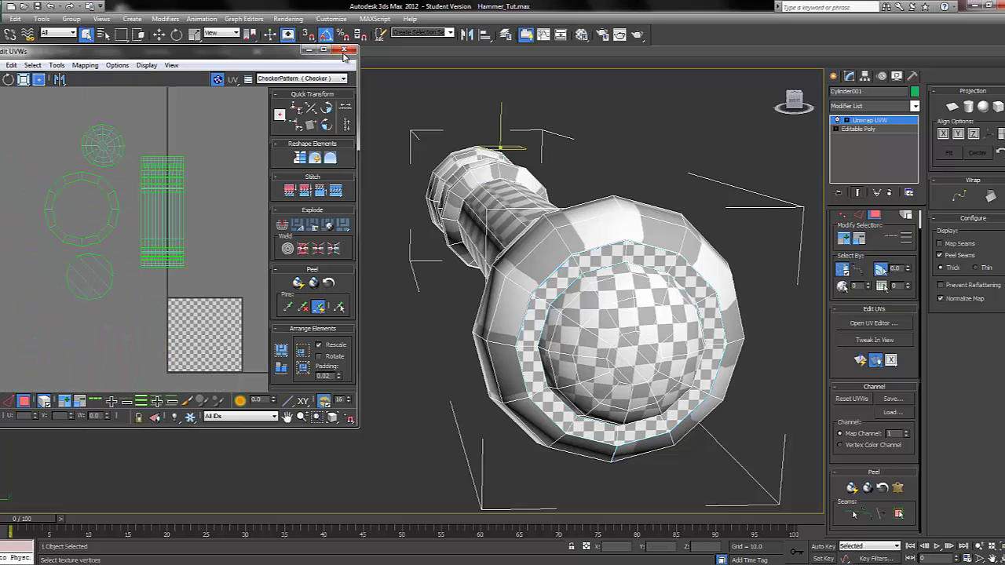
{"action": "left_click", "coordinate": [343, 51]}
Collapse the handle's entire modifier stack, including Unwrap UVW, with Collapse All
{"action": "middle_click_drag", "start_coordinate": [400, 263], "coordinate": [471, 254], "text": "alt"}
{"action": "scroll", "coordinate": [471, 254], "scroll_direction": "down", "scroll_amount": 5}
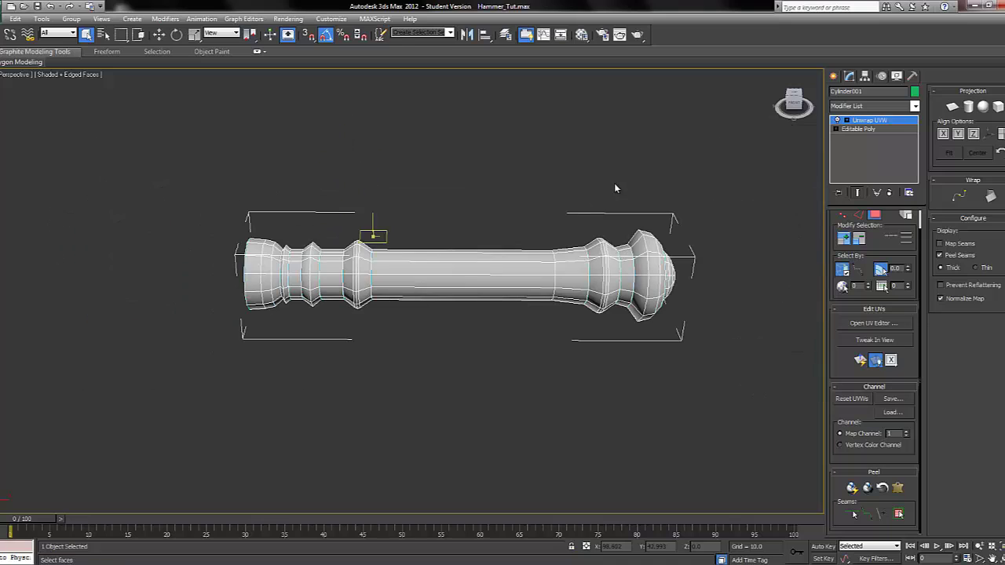
{"action": "right_click", "coordinate": [861, 119]}
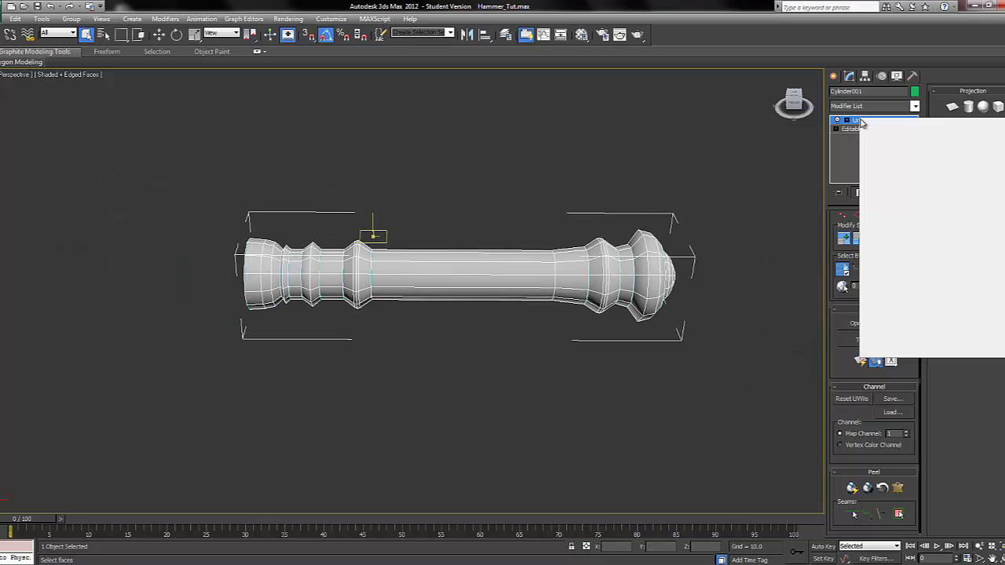
{"action": "left_click", "coordinate": [894, 227]}
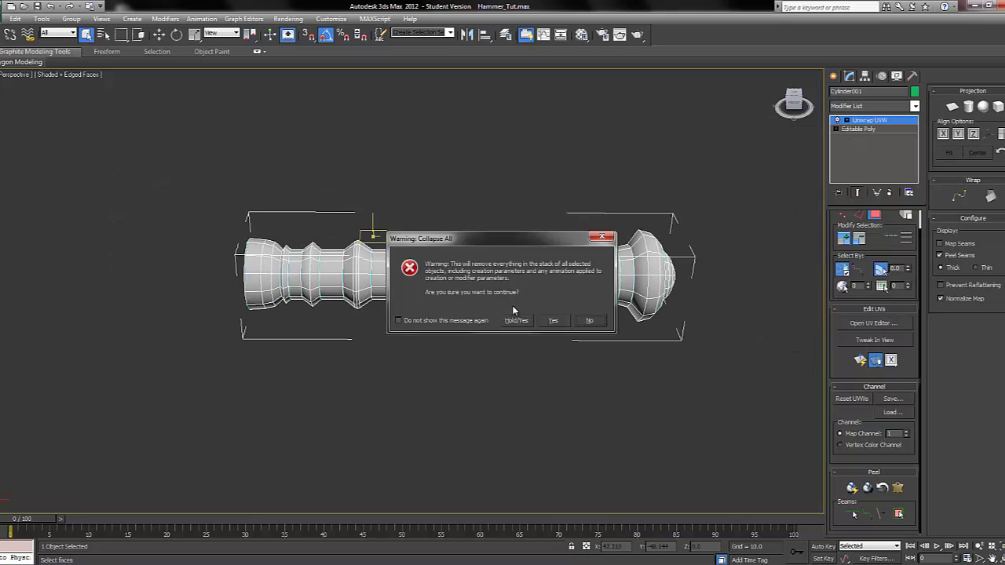
{"action": "left_click", "coordinate": [553, 322]}
Deselect the handle and unhide all objects to bring back the complete hammer
{"action": "left_click", "coordinate": [477, 214]}
{"action": "right_click", "coordinate": [470, 188]}
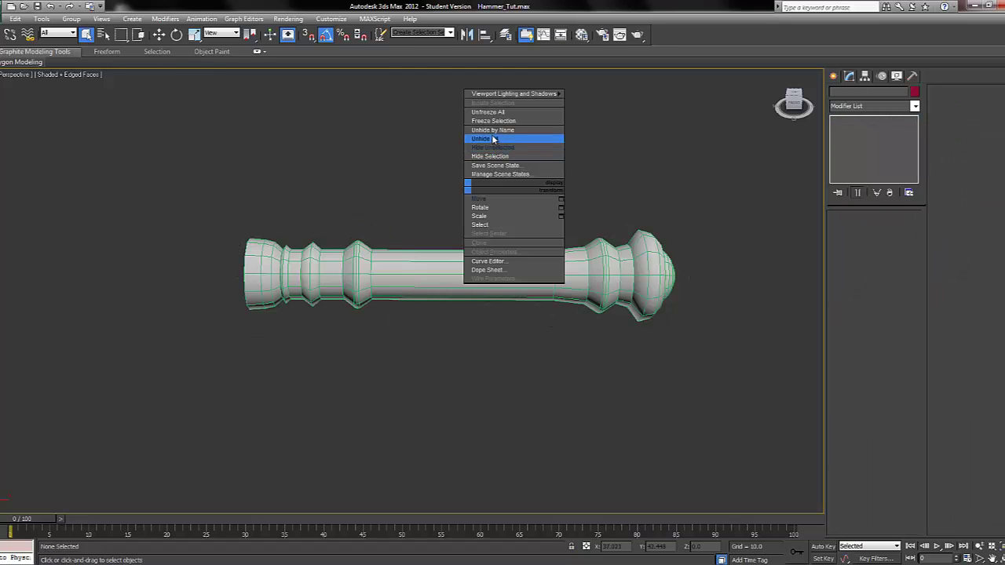
{"action": "left_click", "coordinate": [493, 139]}
{"action": "middle_click_drag", "start_coordinate": [349, 186], "coordinate": [491, 182], "text": "alt"}
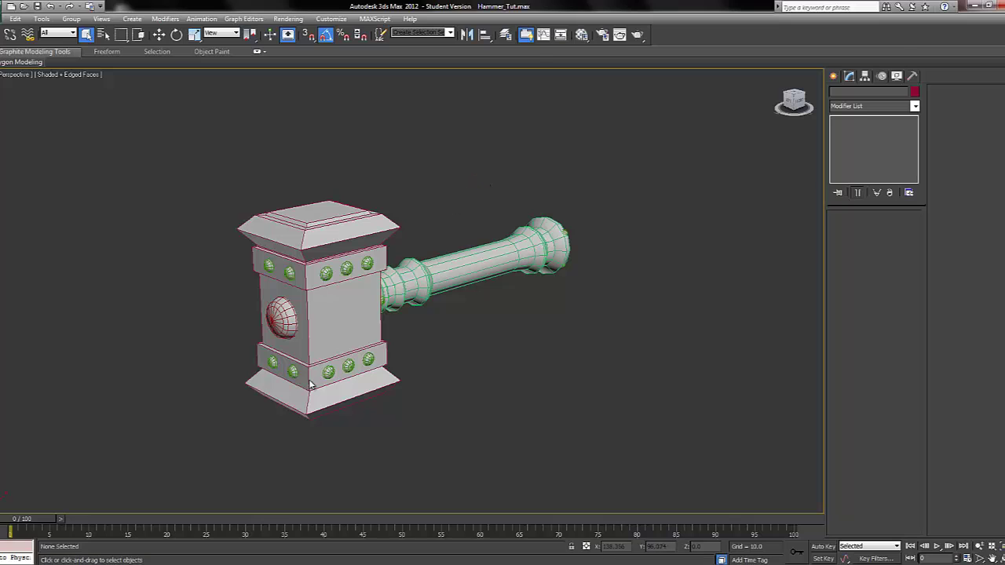